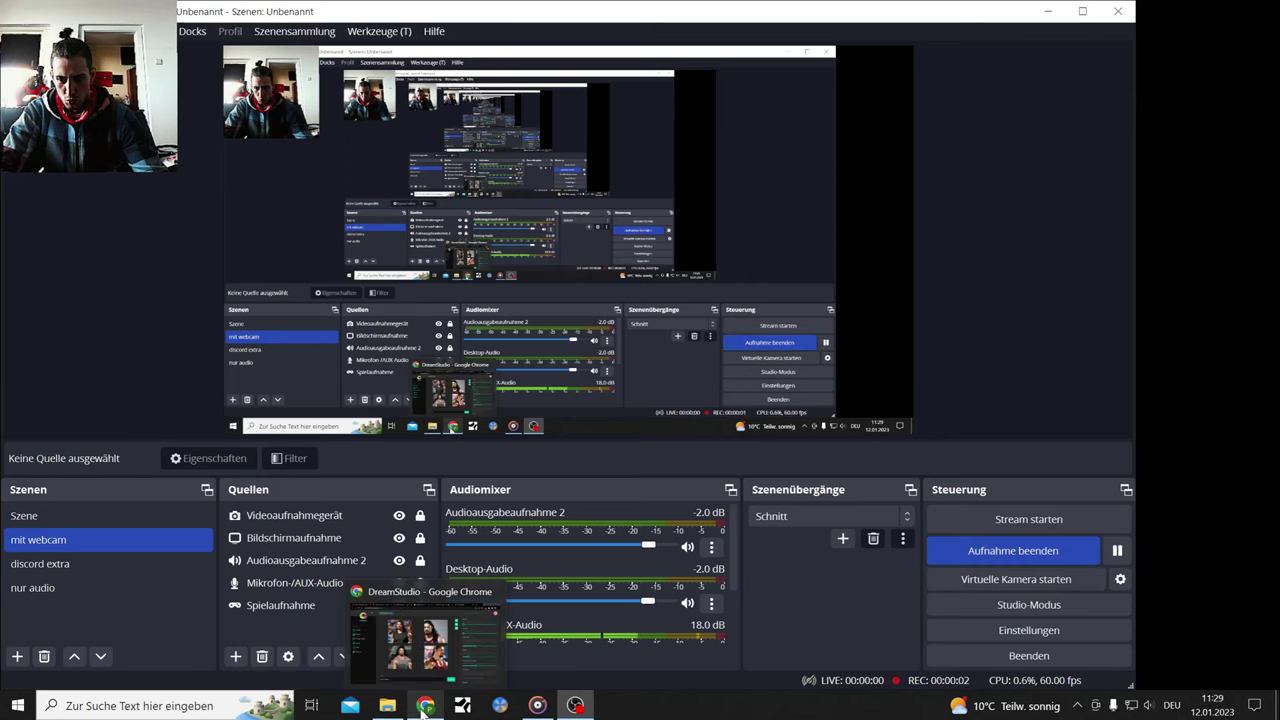
Bring the Chrome DreamStudio window with the four Roman Reigns images to the front
click(478, 676)
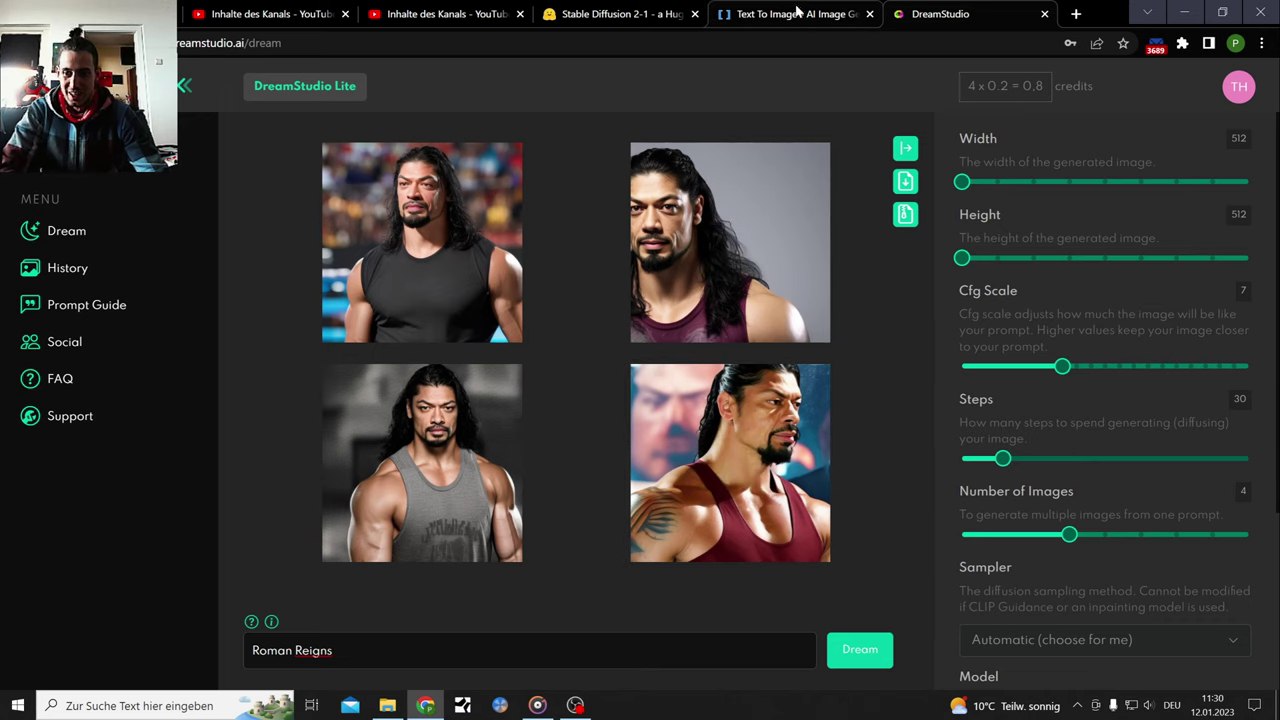
Extend the prompt to 'Roman Reigns hitting a spear' and generate four new images
click(332, 651)
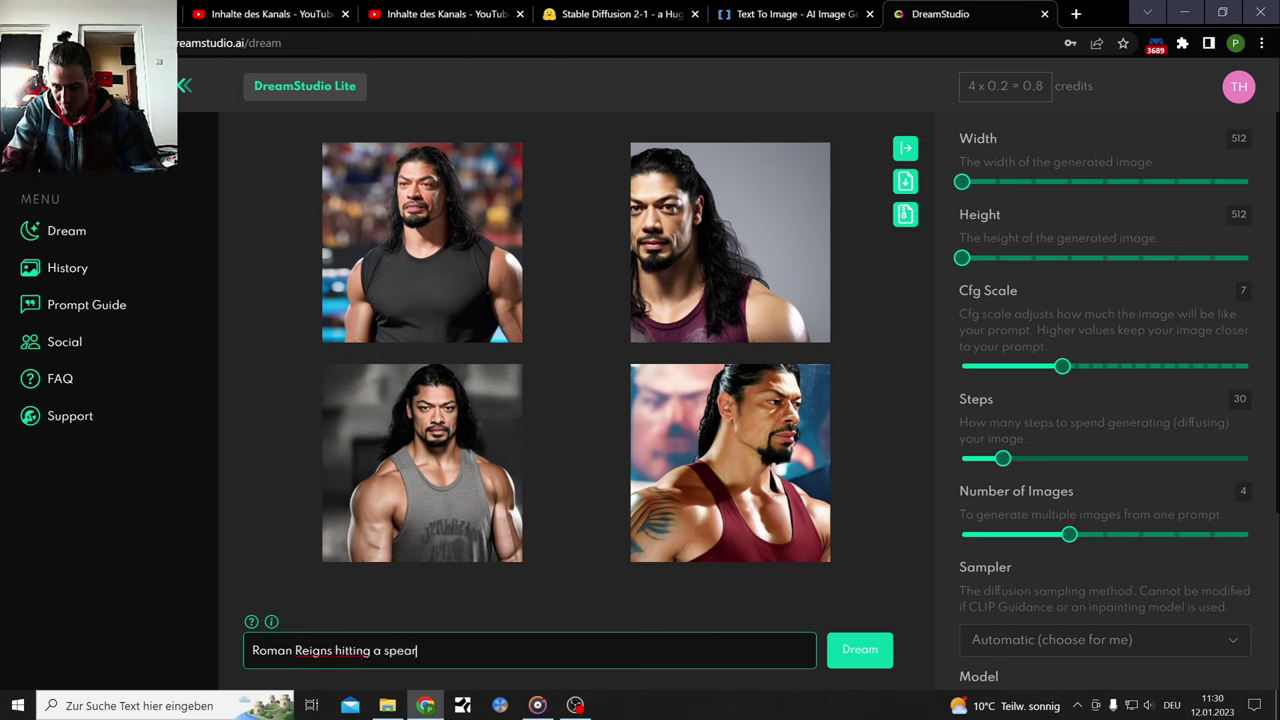
click(870, 658)
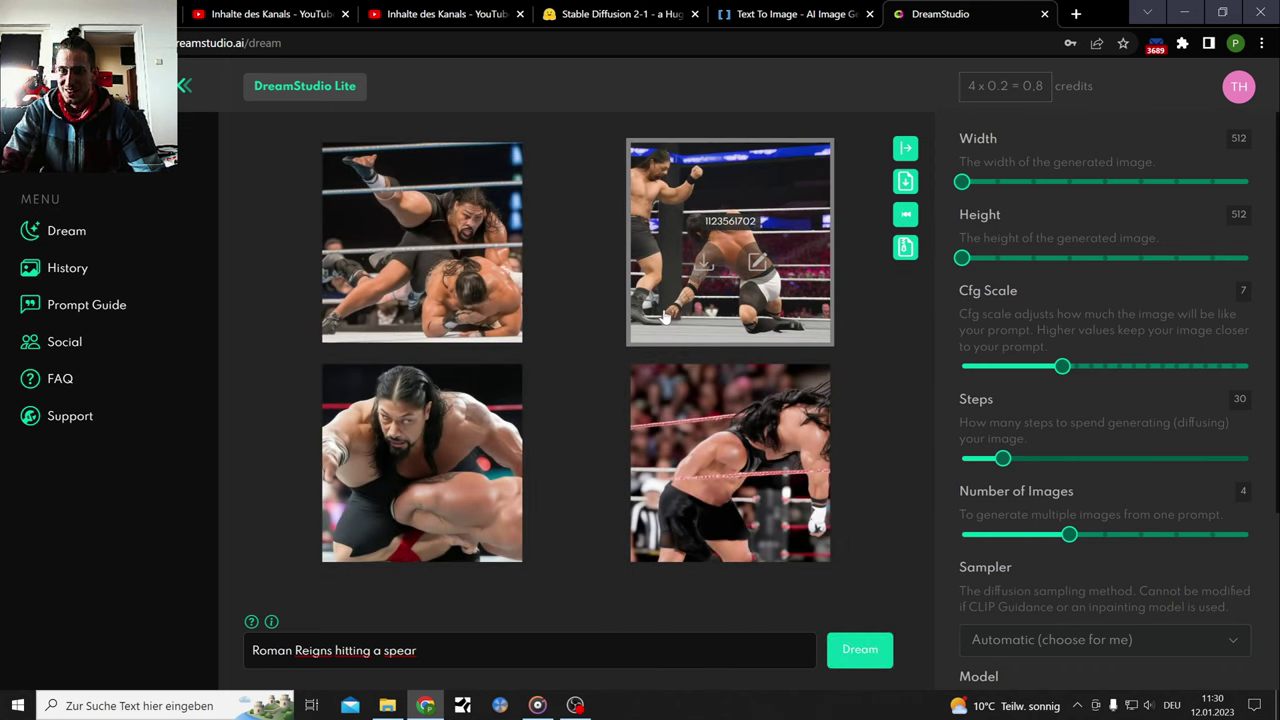
drag(486, 650, 267, 651)
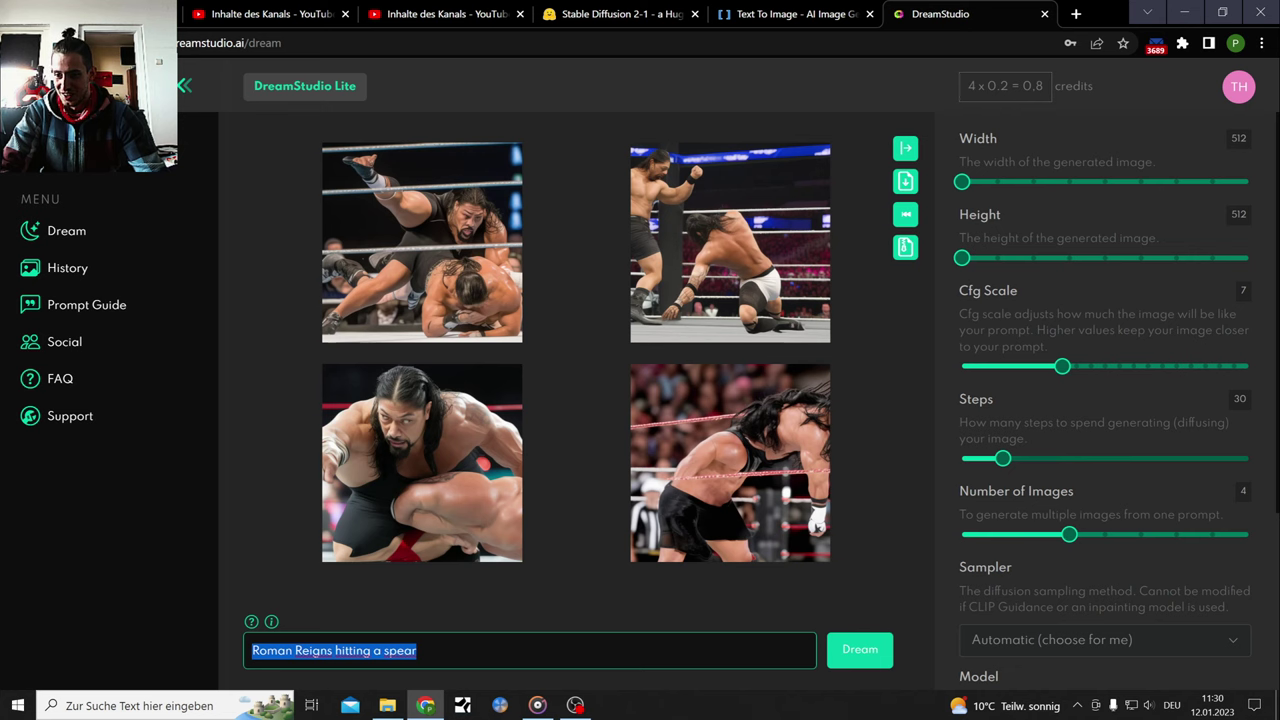
right_click(300, 652)
click(372, 440)
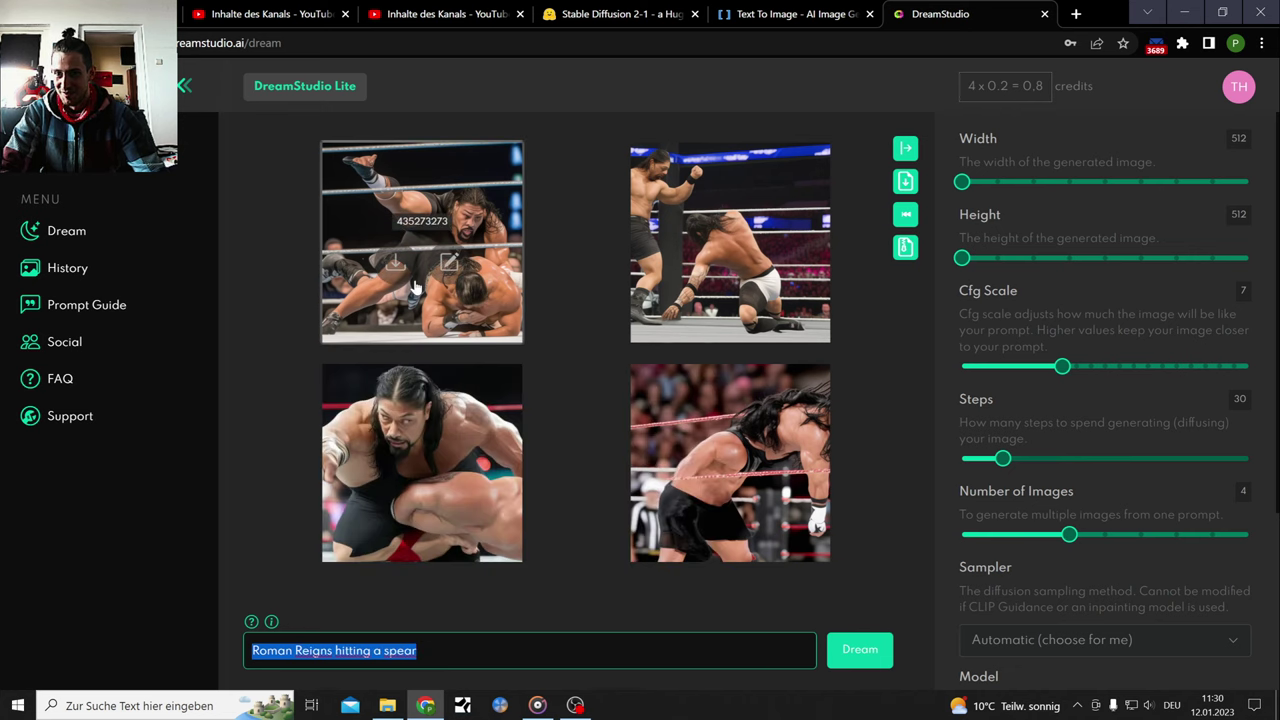
click(397, 312)
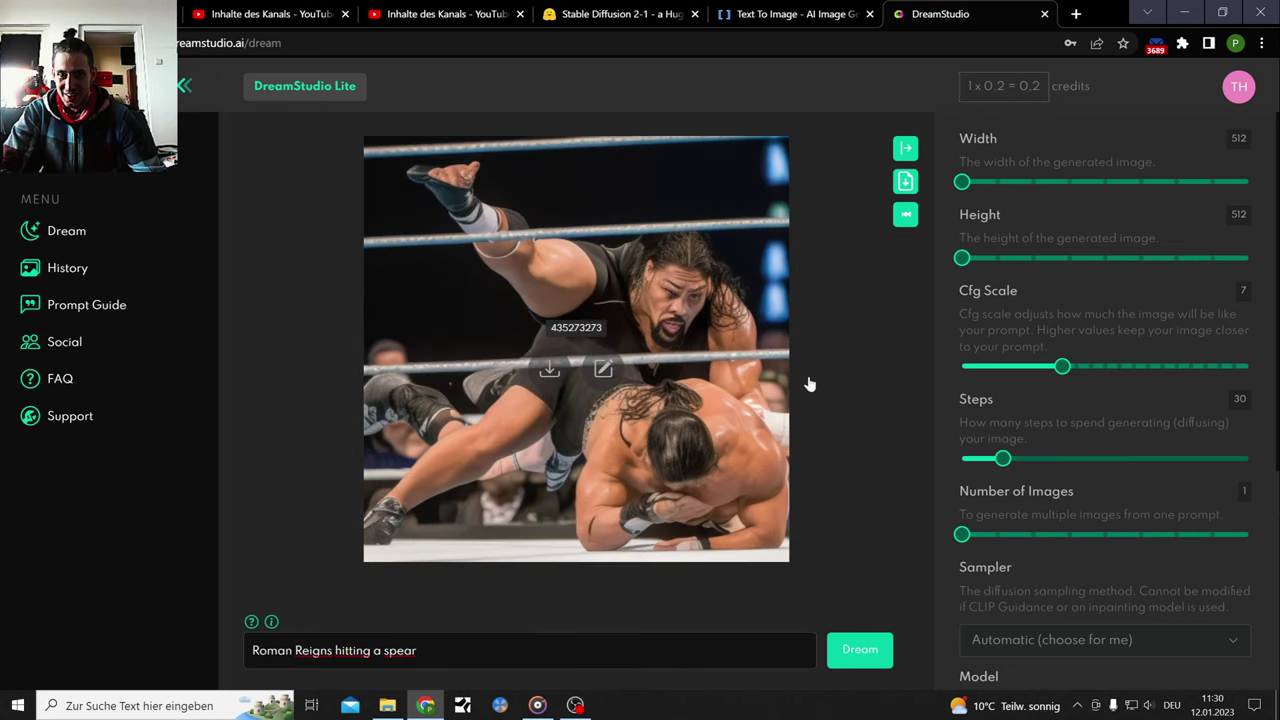
click(904, 216)
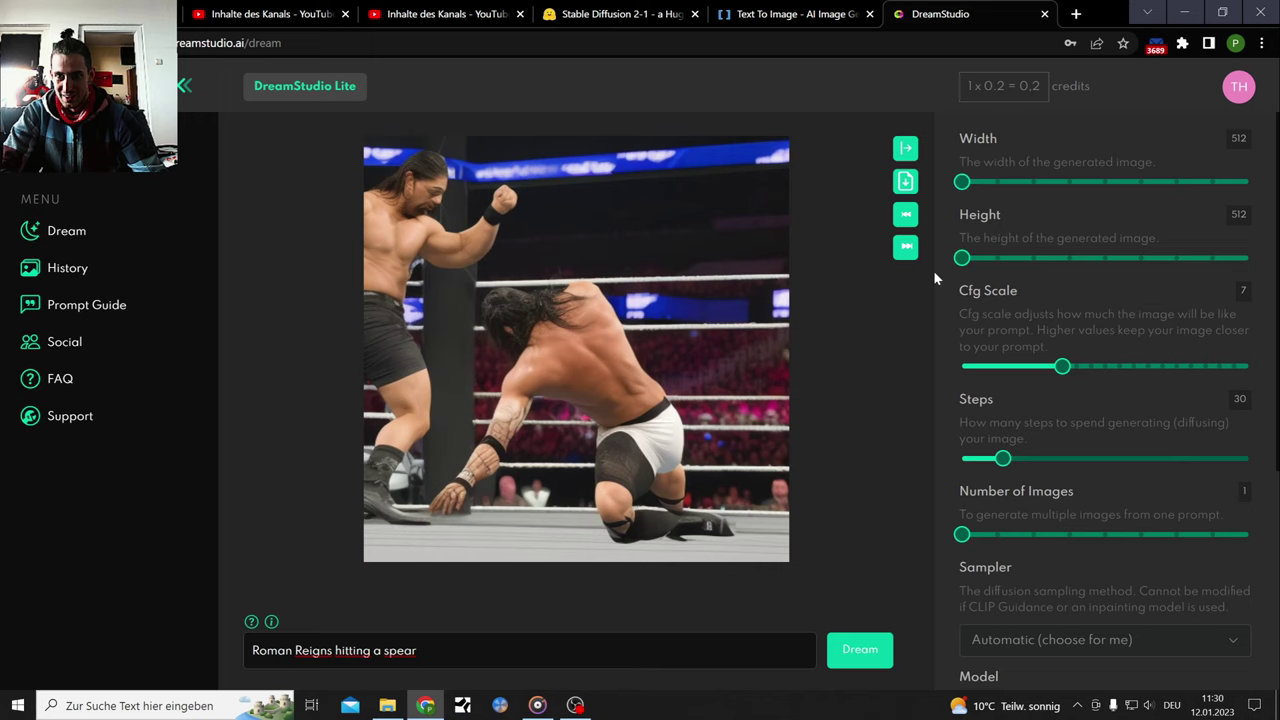
click(904, 214)
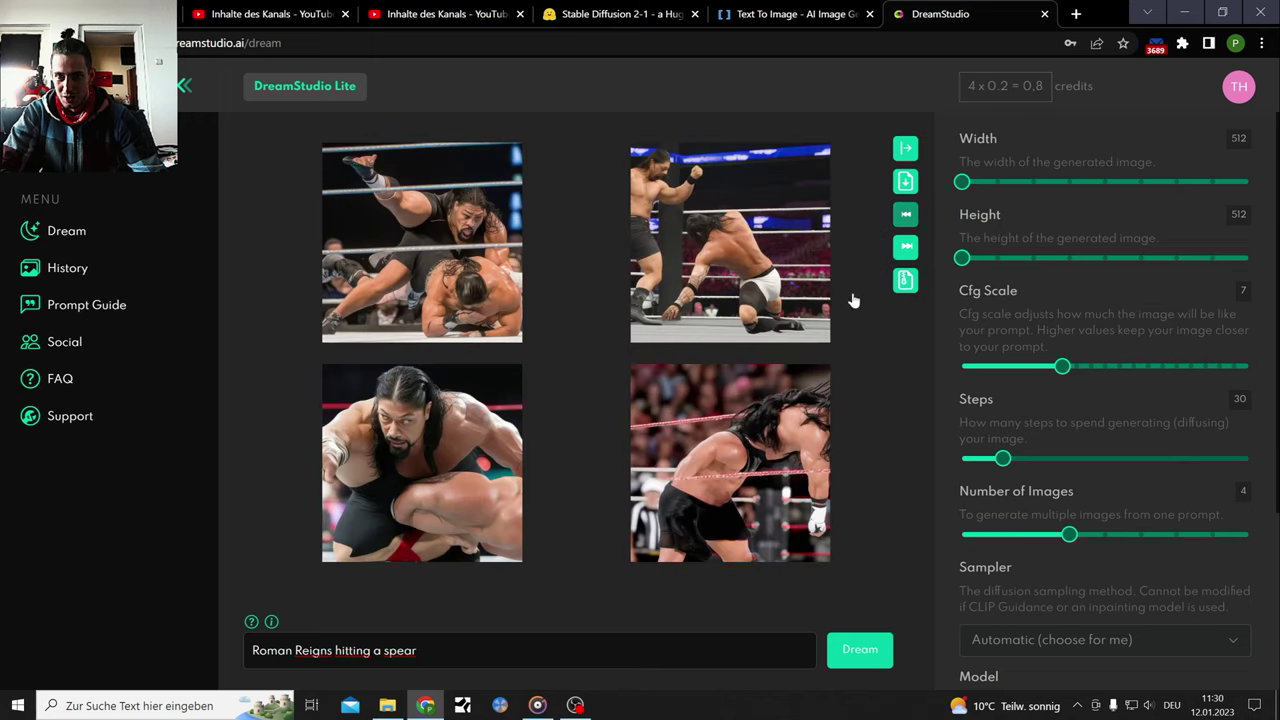
click(757, 438)
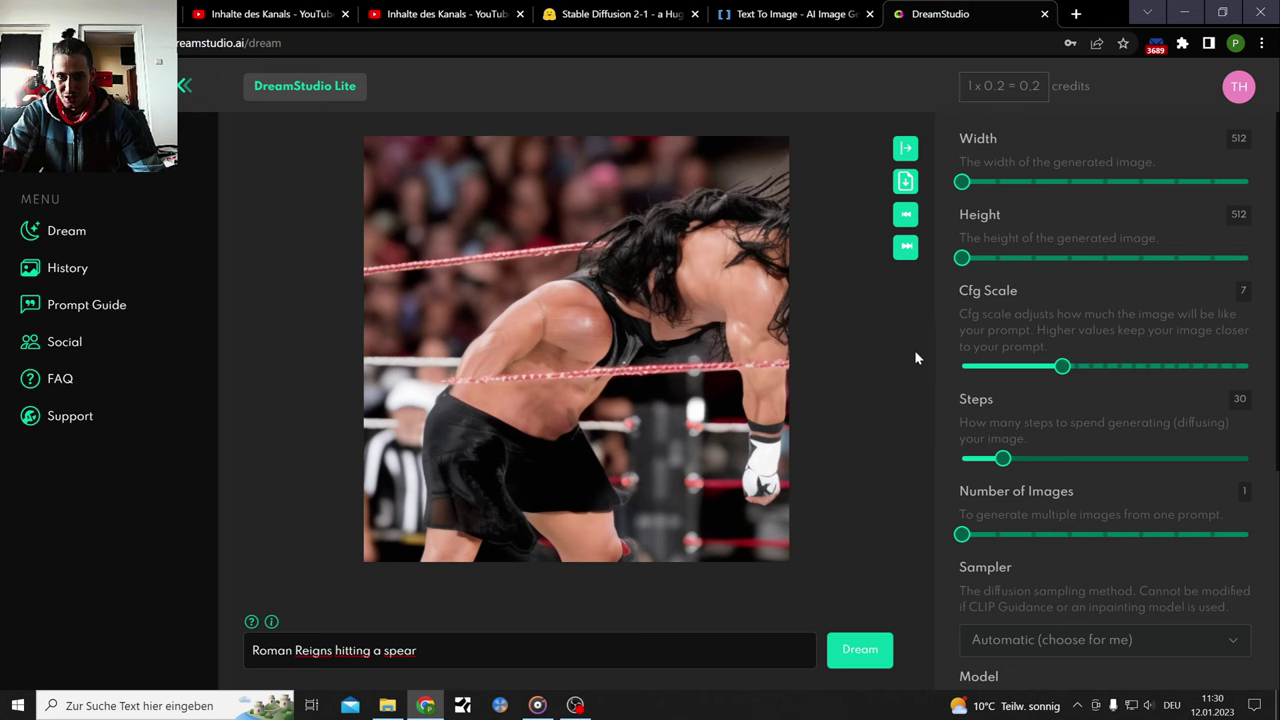
click(905, 214)
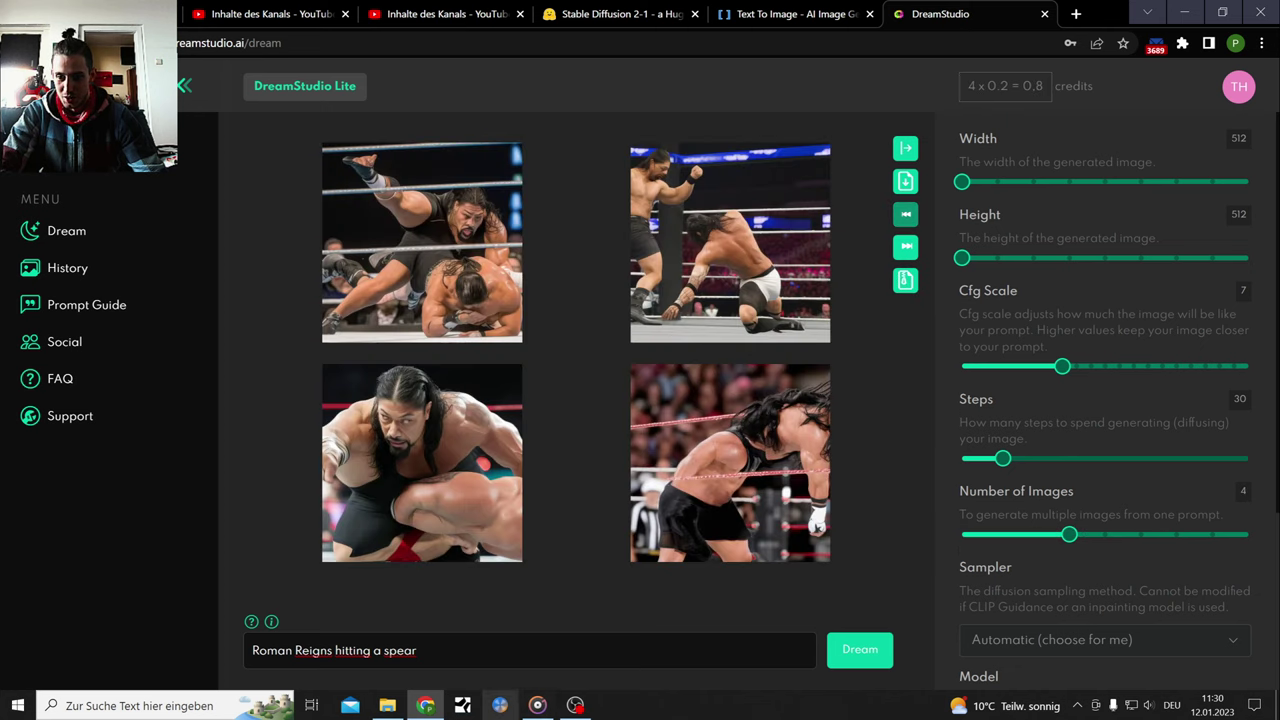
click(537, 705)
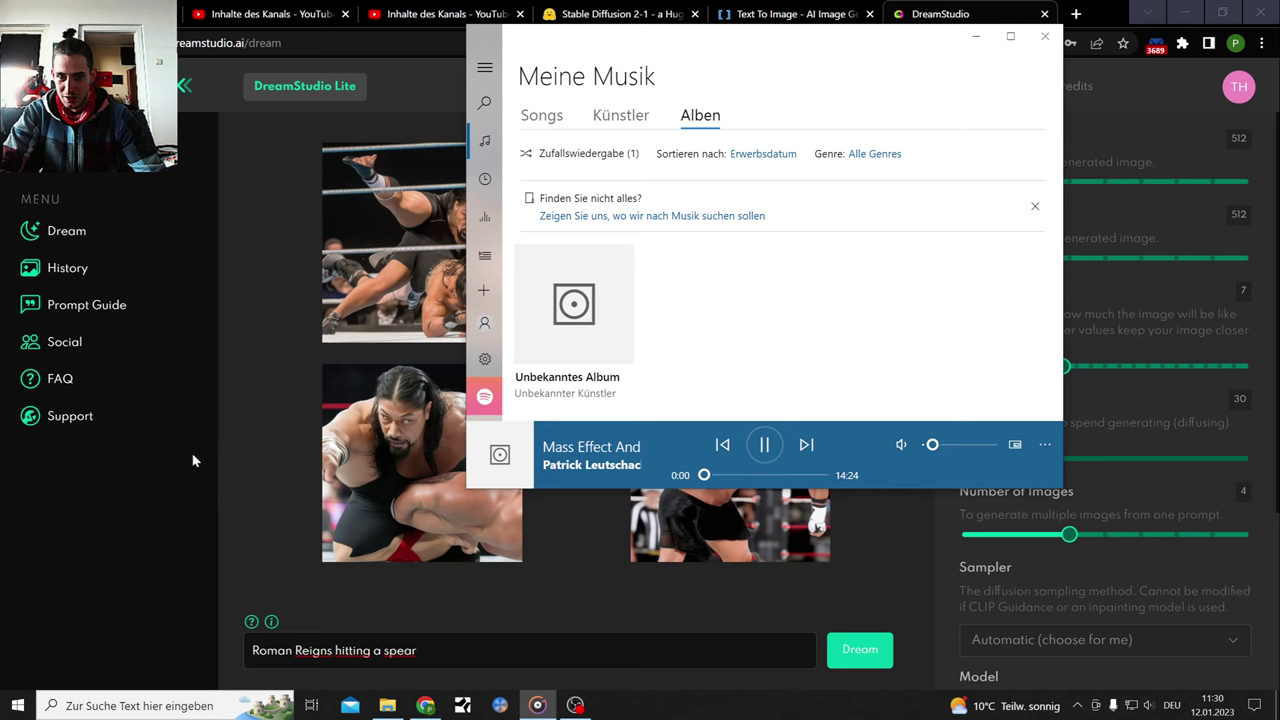
click(977, 40)
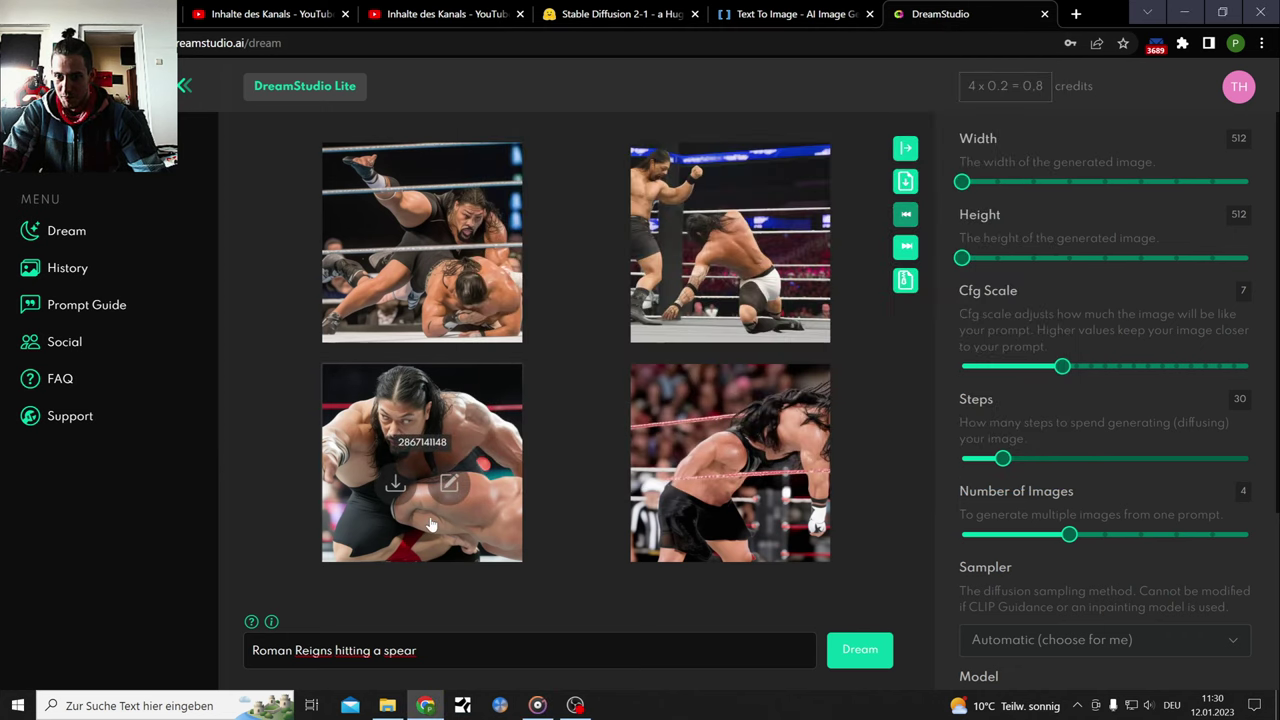
click(433, 553)
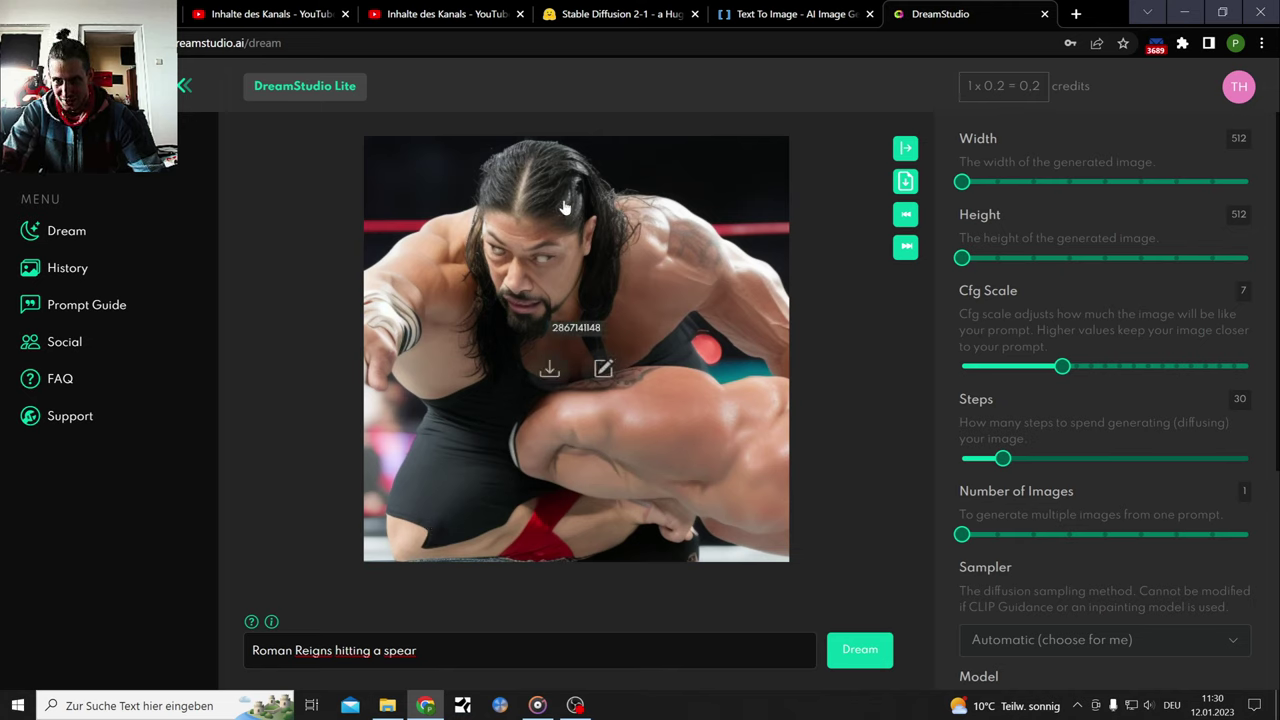
click(905, 214)
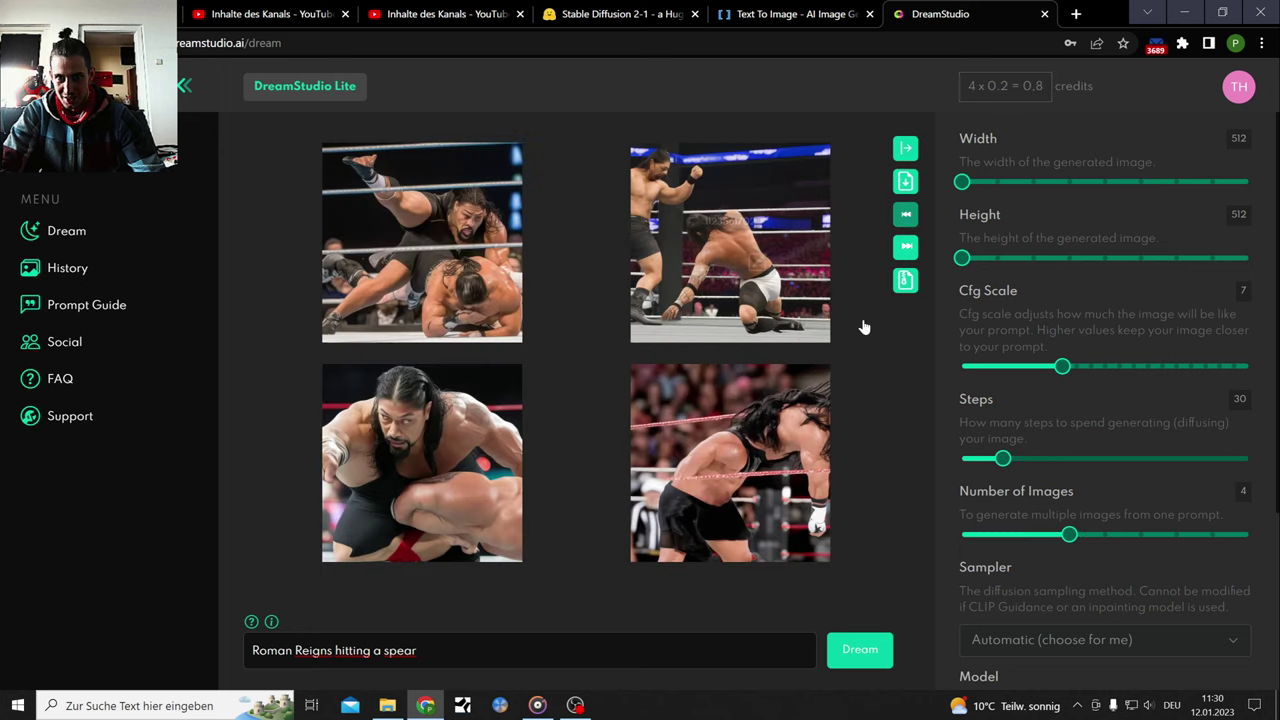
Download DeepAI's current Roman Reigns image and save it to Pictures
click(785, 14)
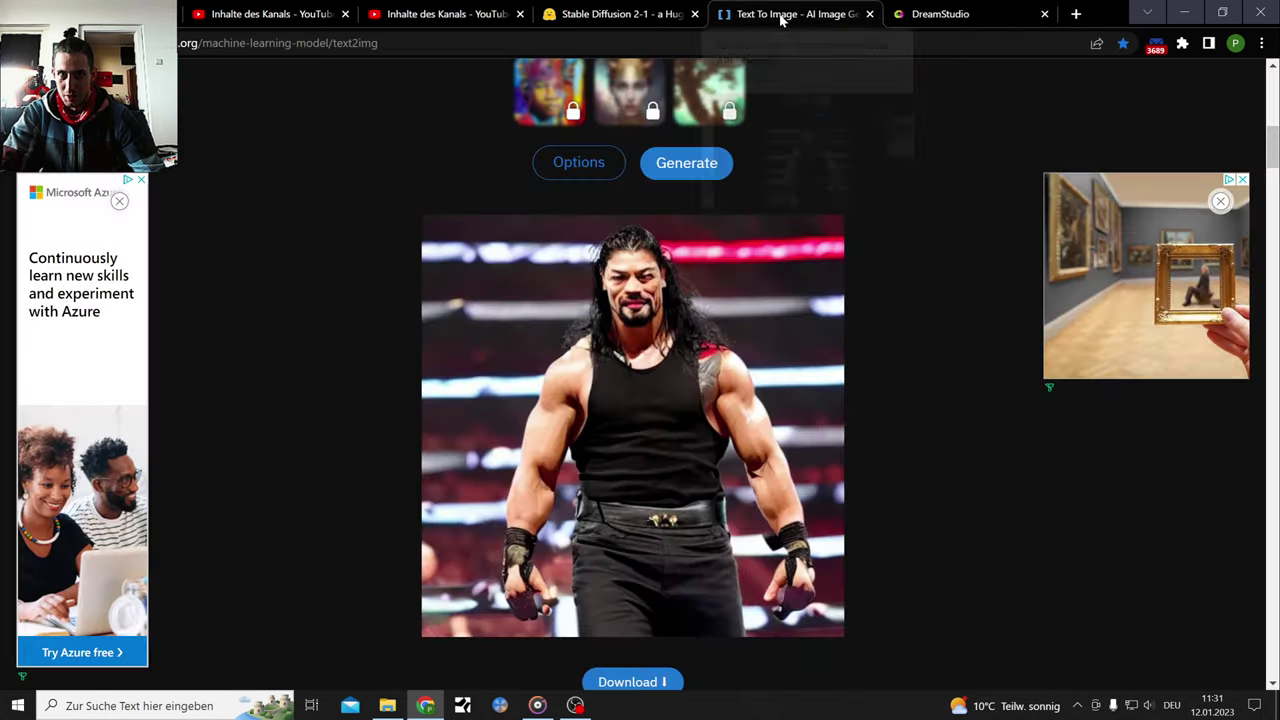
scroll(855, 351, down, 1)
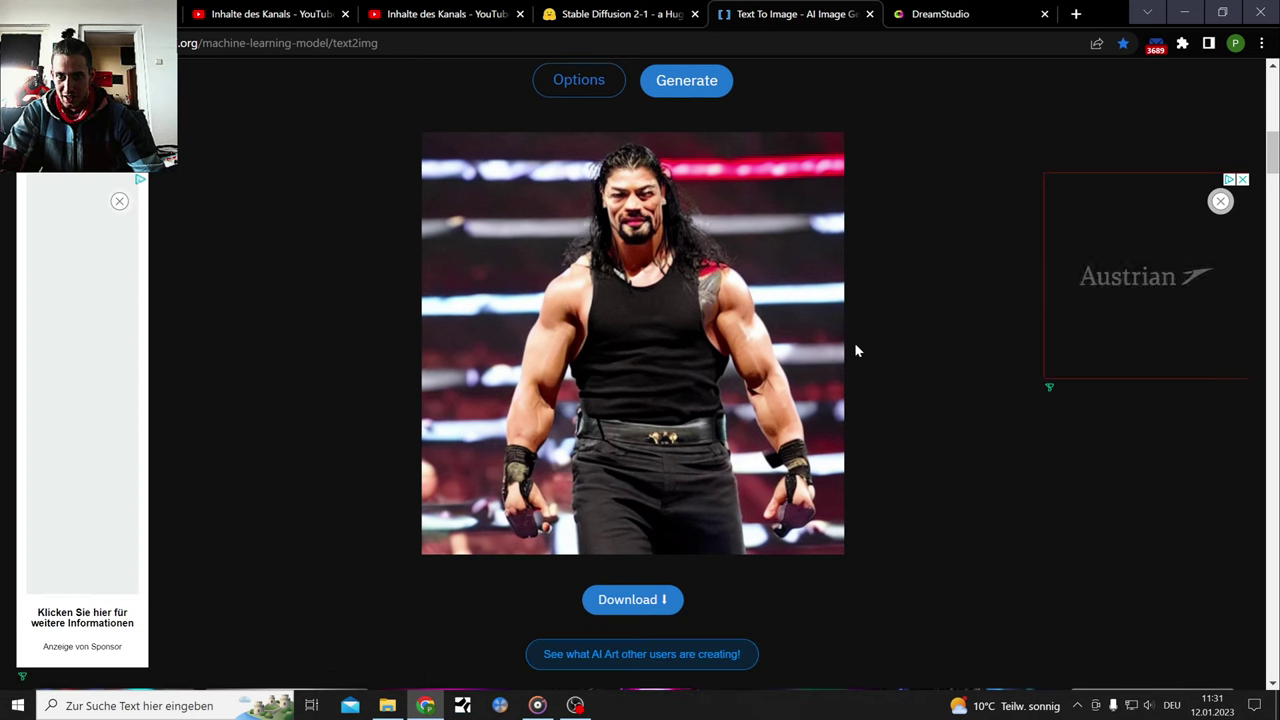
click(633, 602)
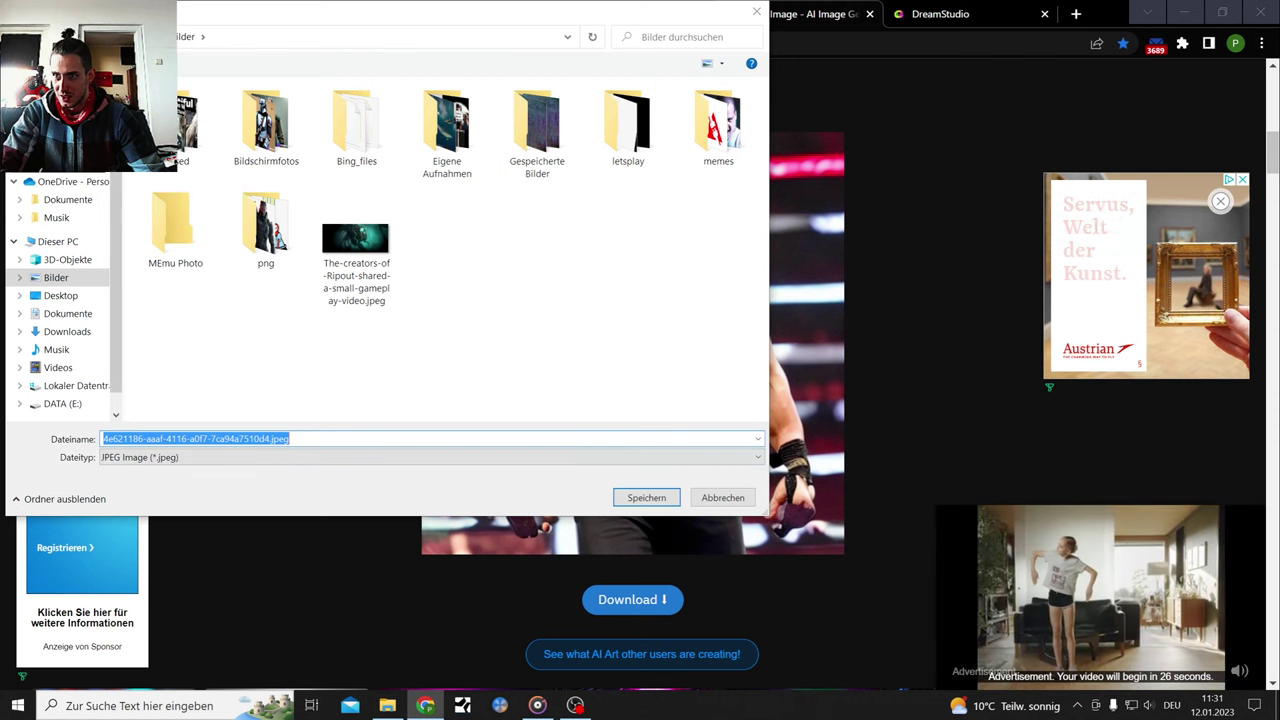
scroll(70, 196, up, 1)
click(650, 498)
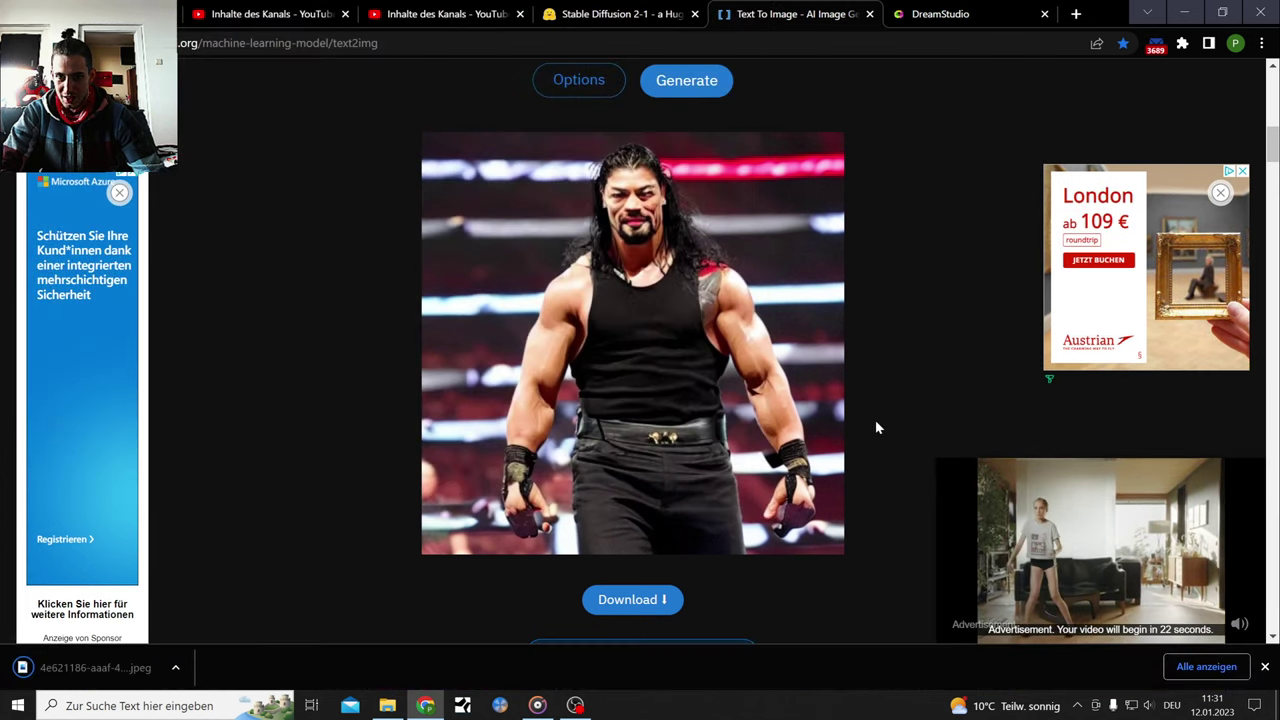
Paste 'Roman Reigns hitting a spear' over the old DeepAI prompt and generate
scroll(760, 405, up, 4)
scroll(760, 405, up, 3)
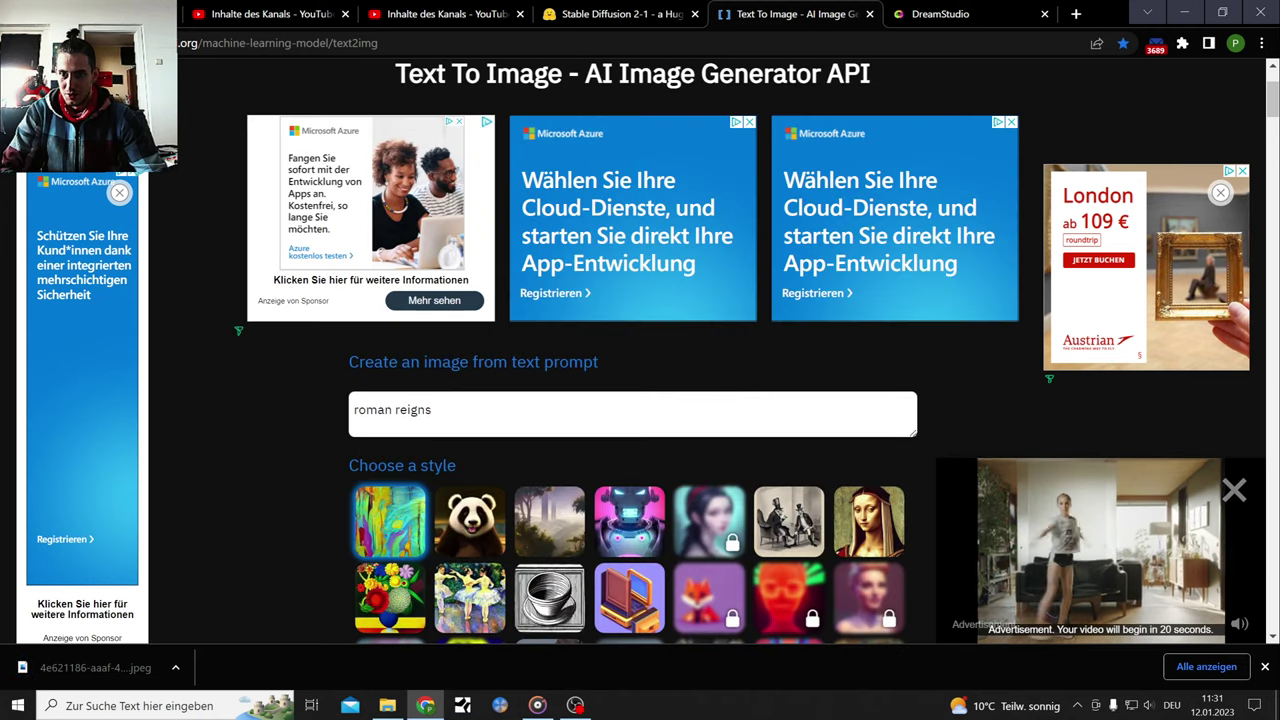
triple_click(600, 412)
key(BackSpace)
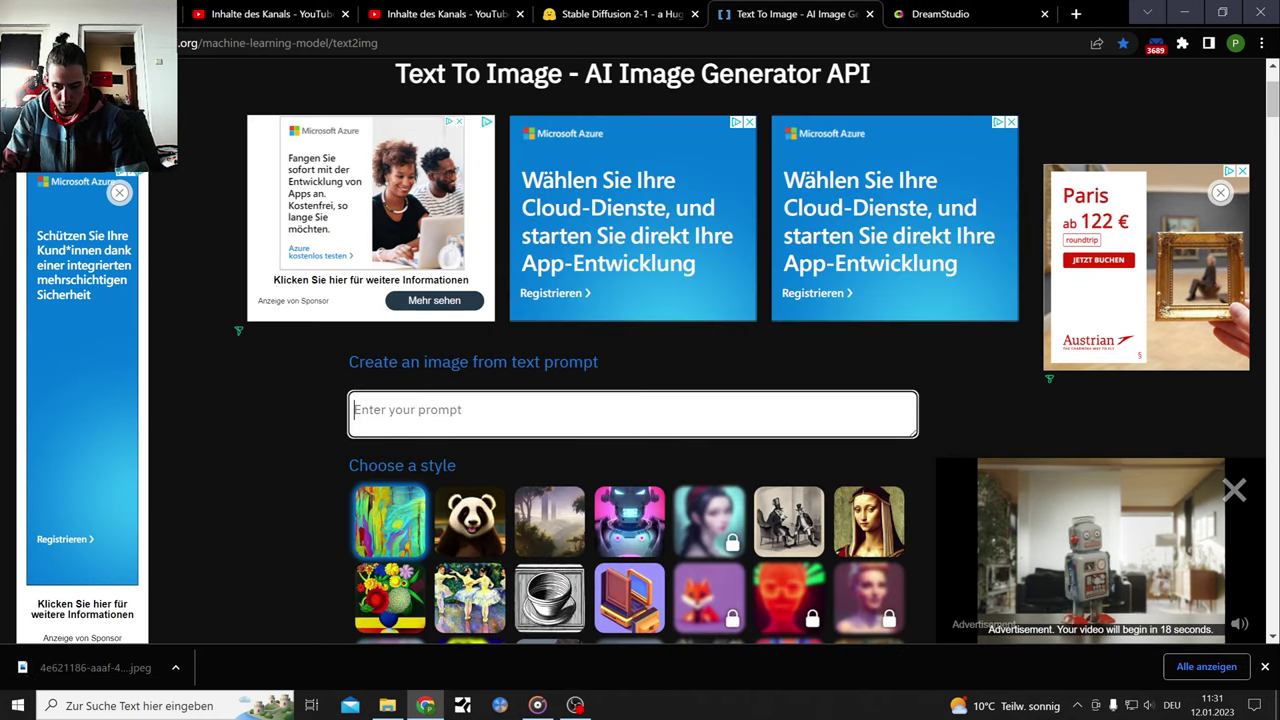
text(Roman Reigns hitting a spear)
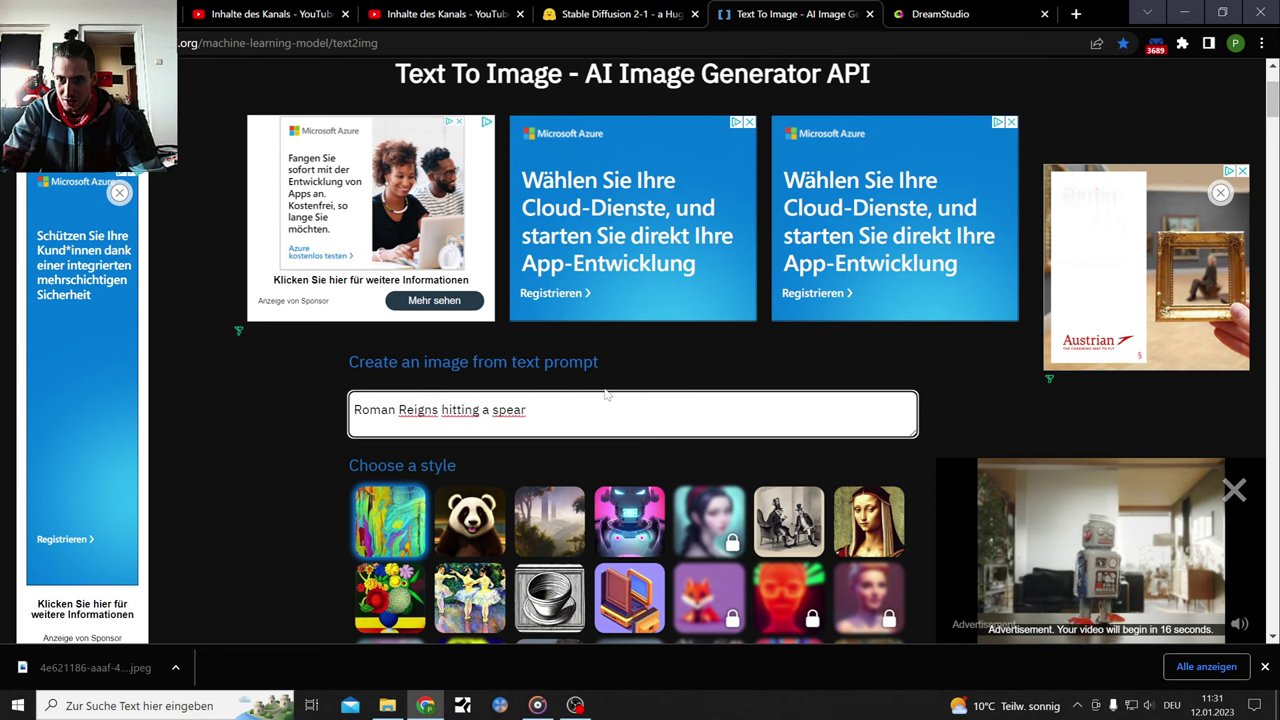
scroll(660, 500, down, 3)
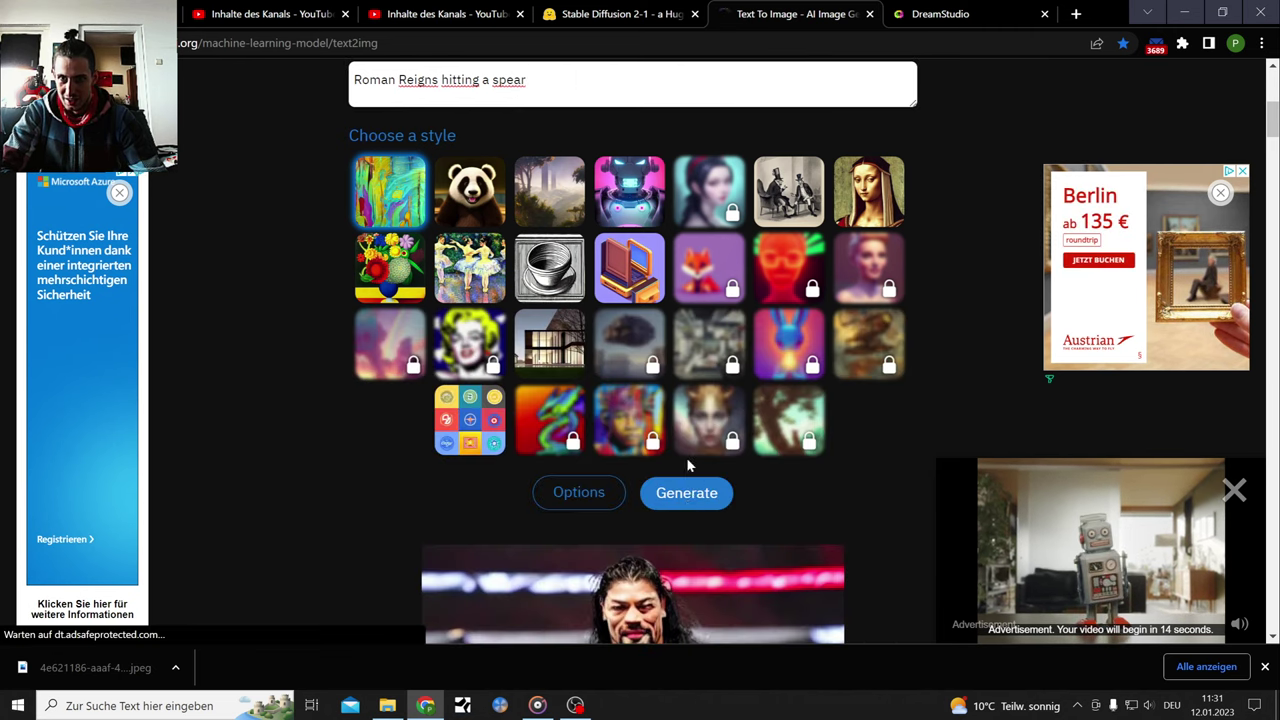
click(662, 495)
Type 'Roman Reigns hitting a spear' over the 'roman rains' prompt and start generating images
click(625, 13)
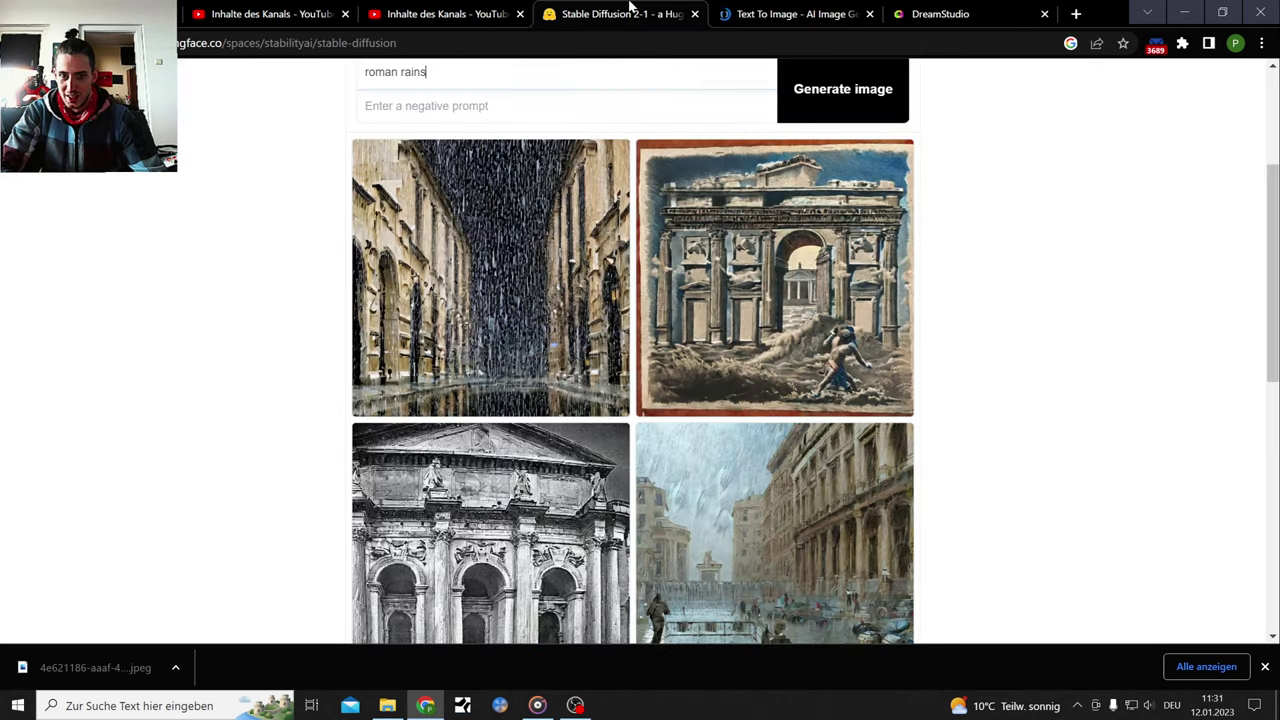
scroll(1073, 340, up, 2)
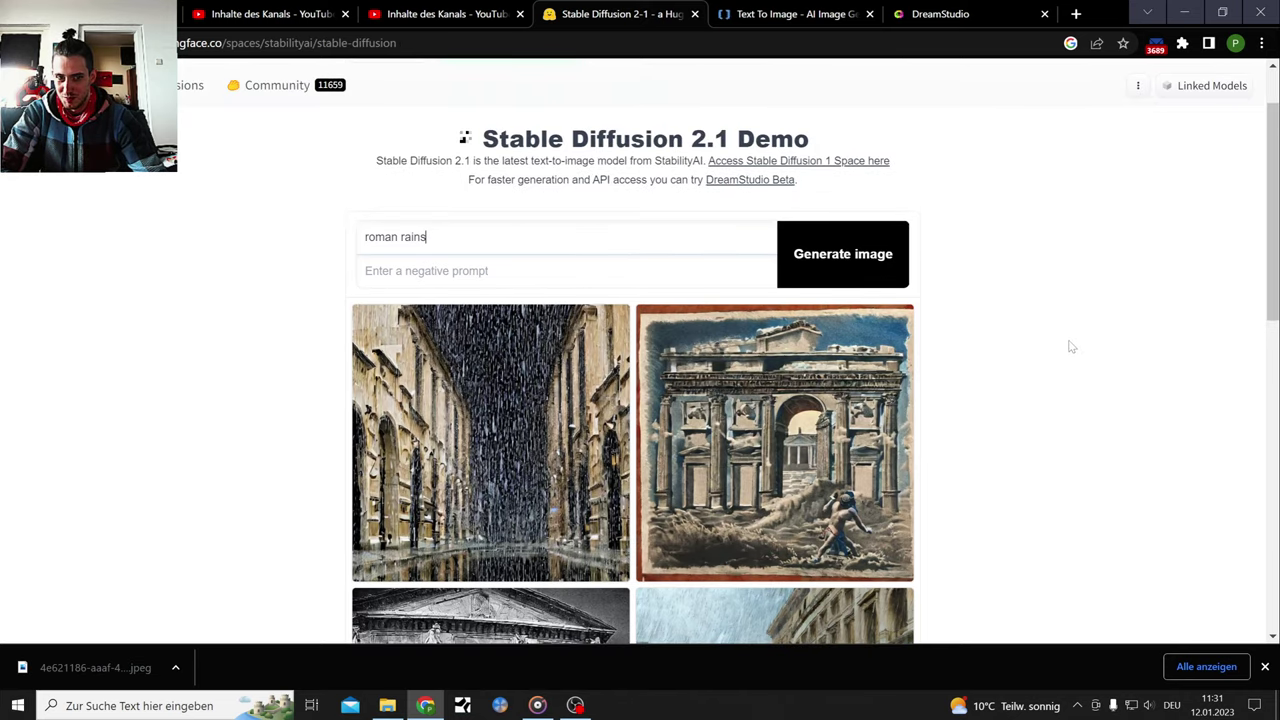
scroll(508, 449, down, 3)
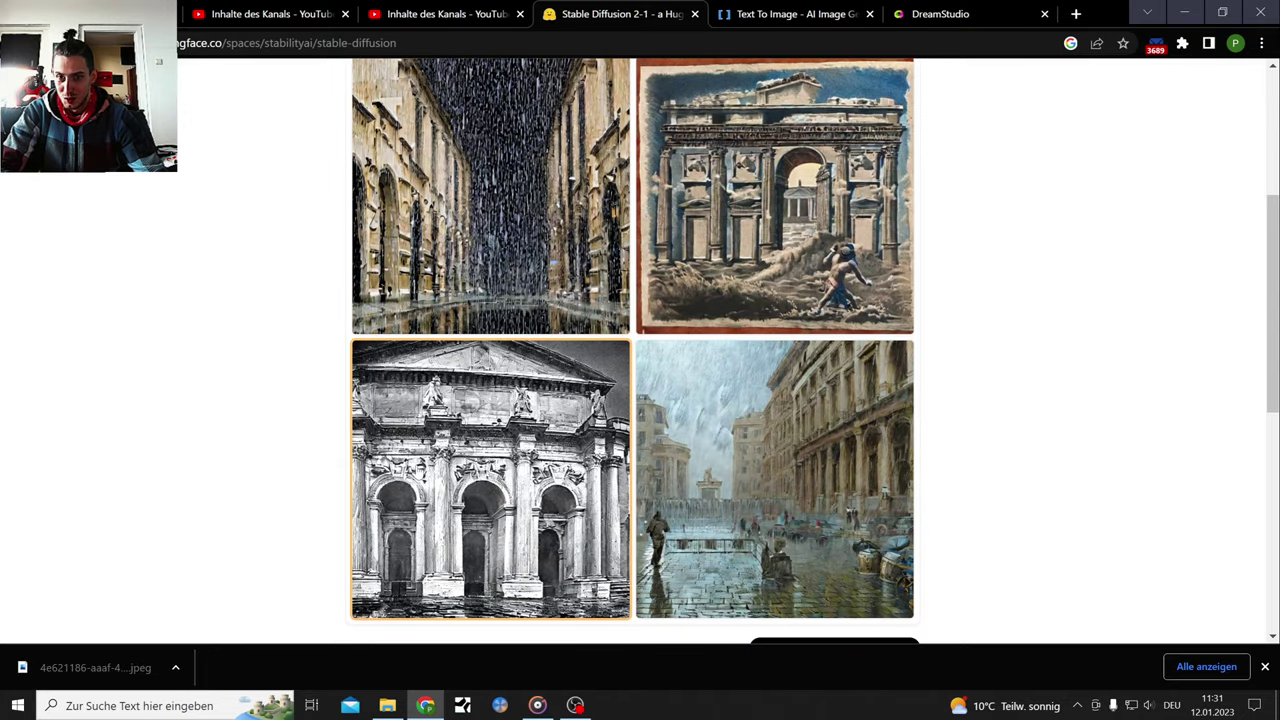
scroll(450, 465, up, 4)
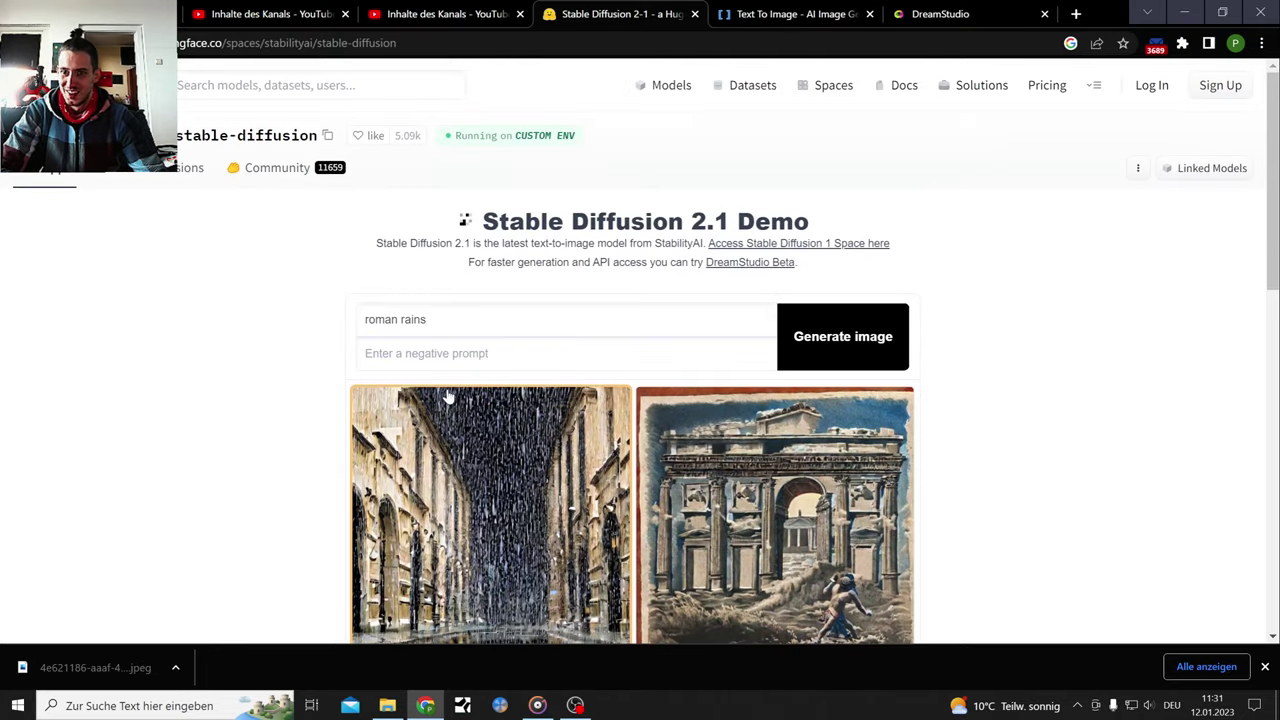
double_click(413, 319)
key(ctrl+a)
key(BackSpace)
text(Roman Reigns hitting a spear)
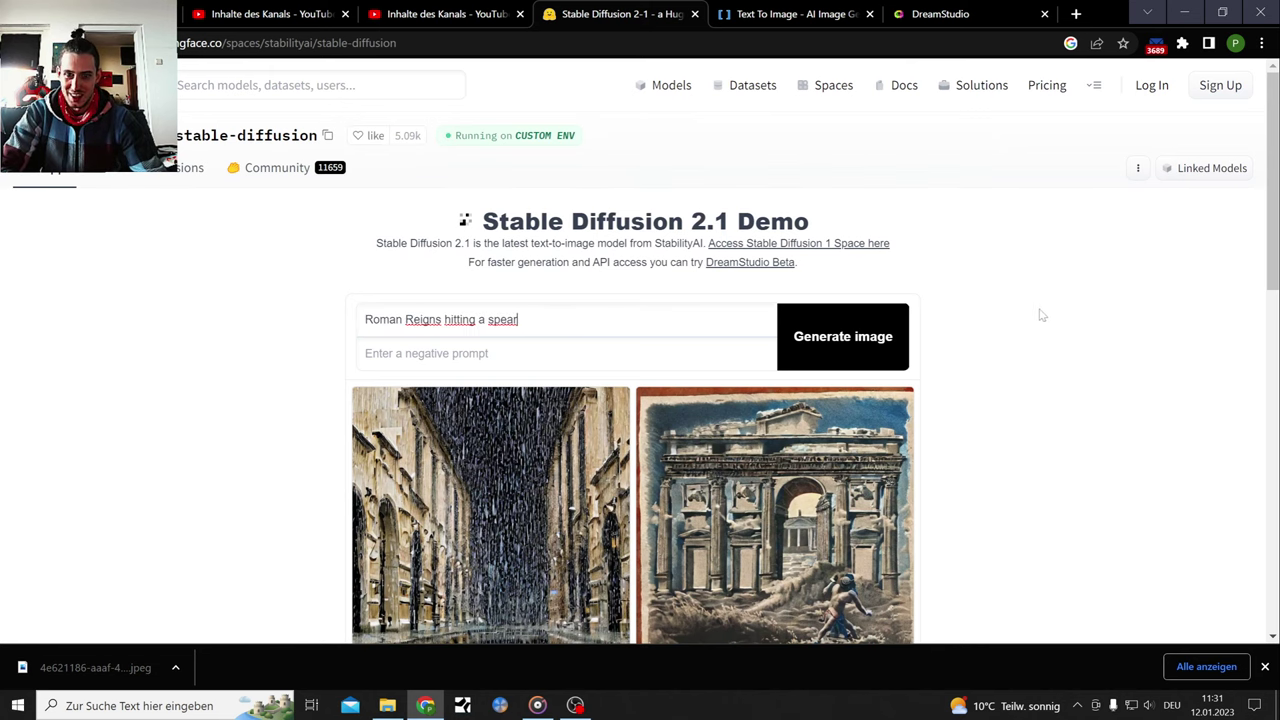
scroll(838, 285, down, 1)
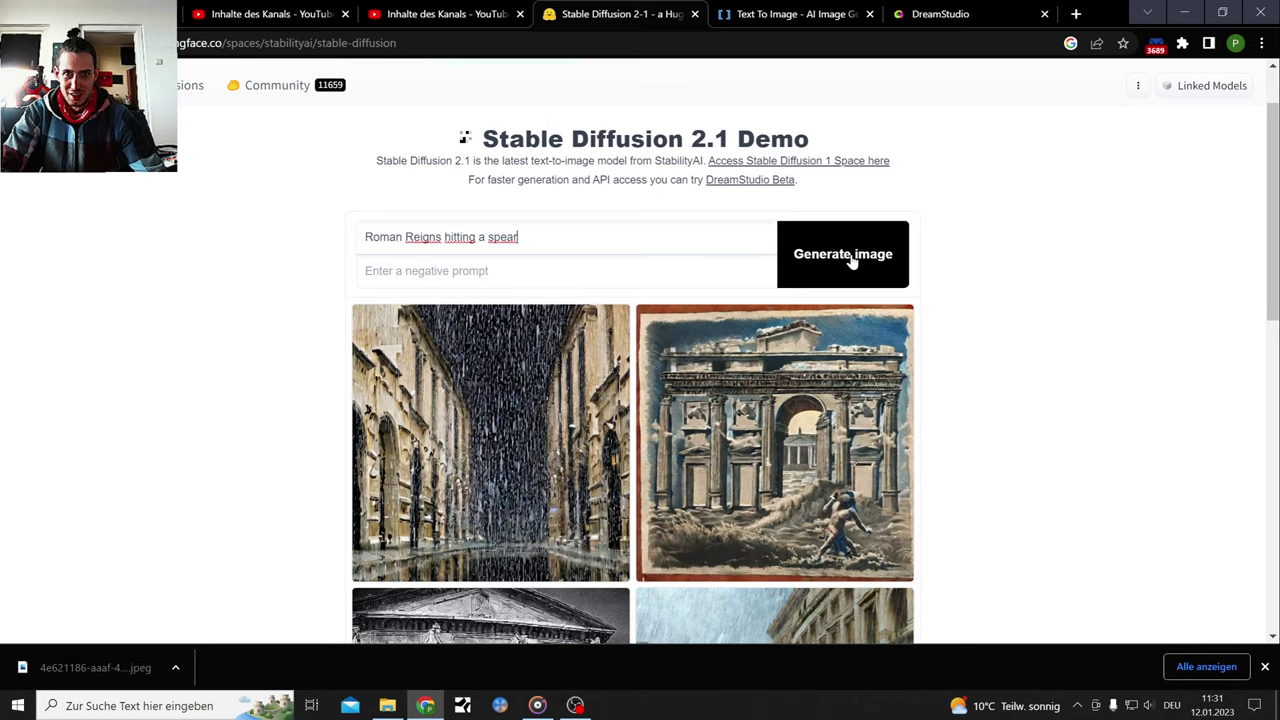
click(850, 258)
scroll(1038, 303, down, 2)
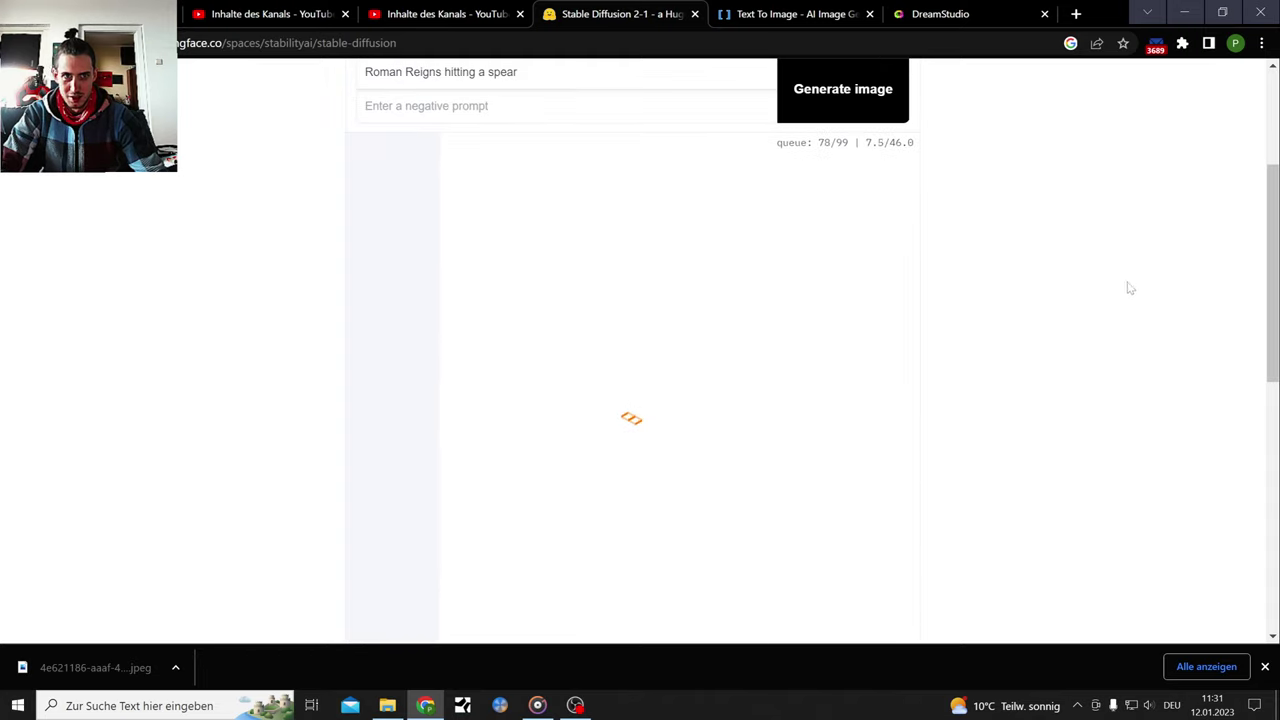
Save DeepAI's generated spear image as a JPEG in the Bilder (Pictures) folder
click(776, 10)
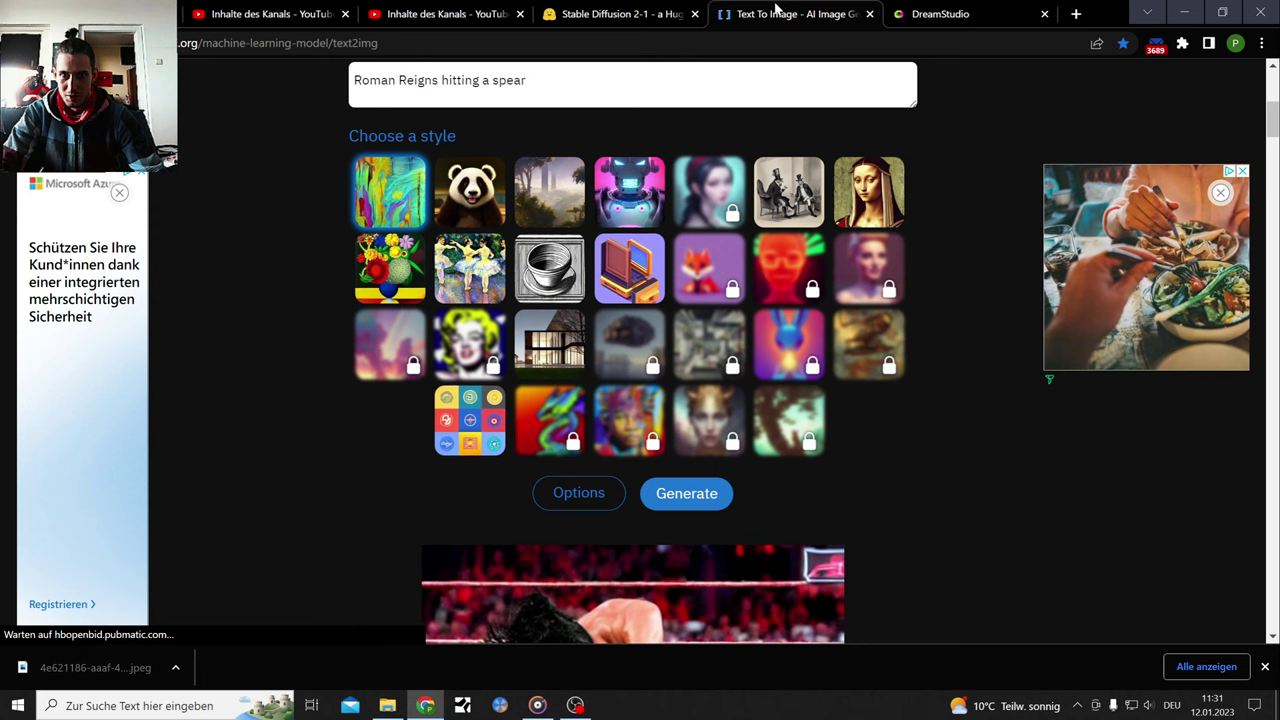
scroll(954, 291, down, 4)
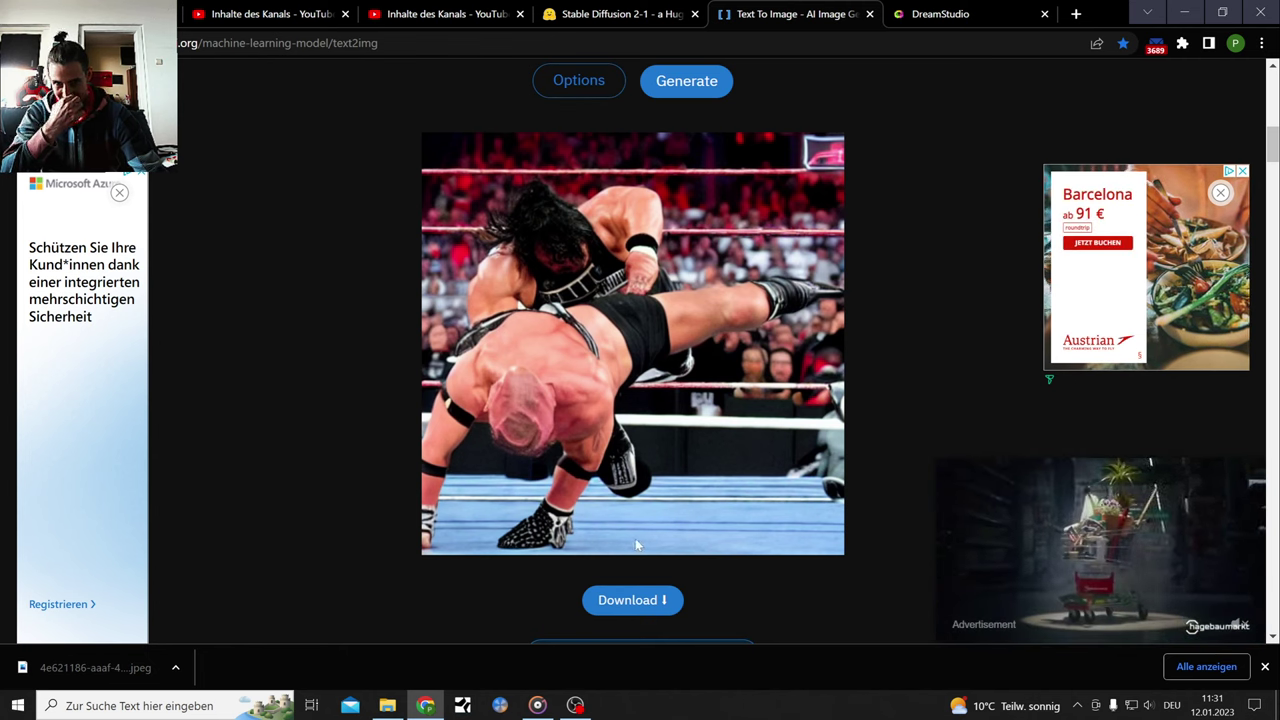
right_click(690, 498)
click(745, 300)
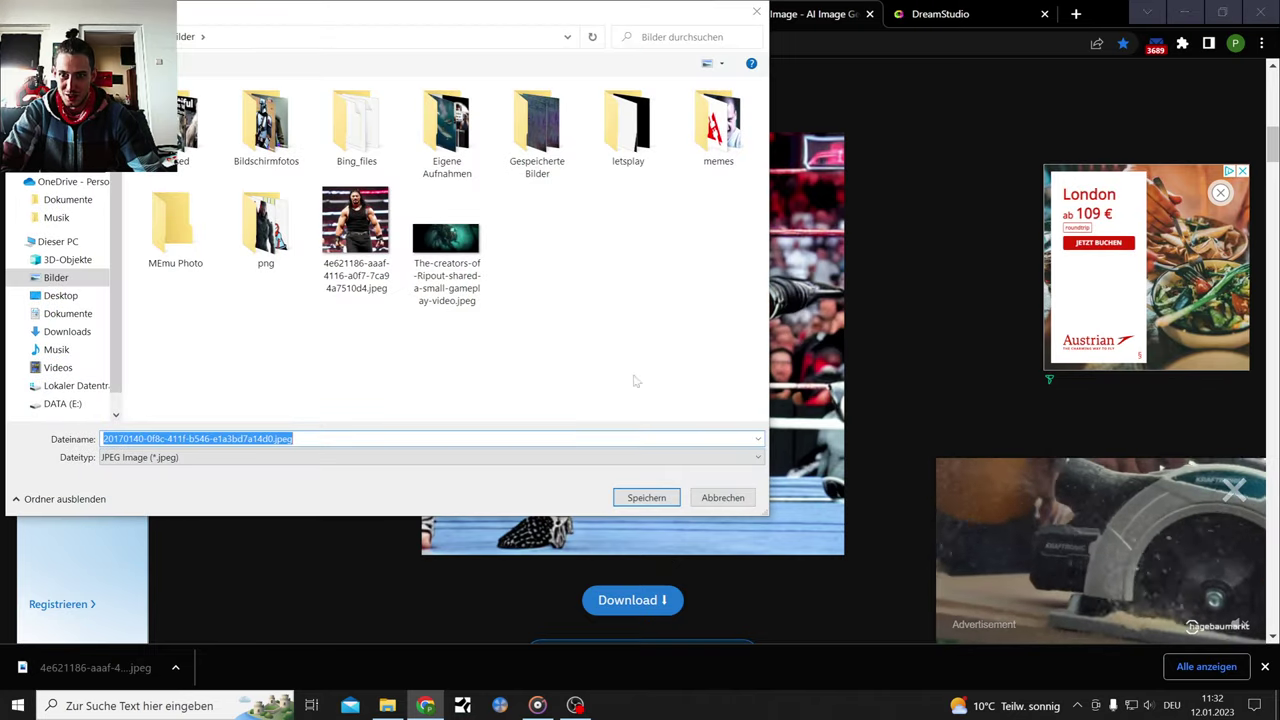
click(646, 498)
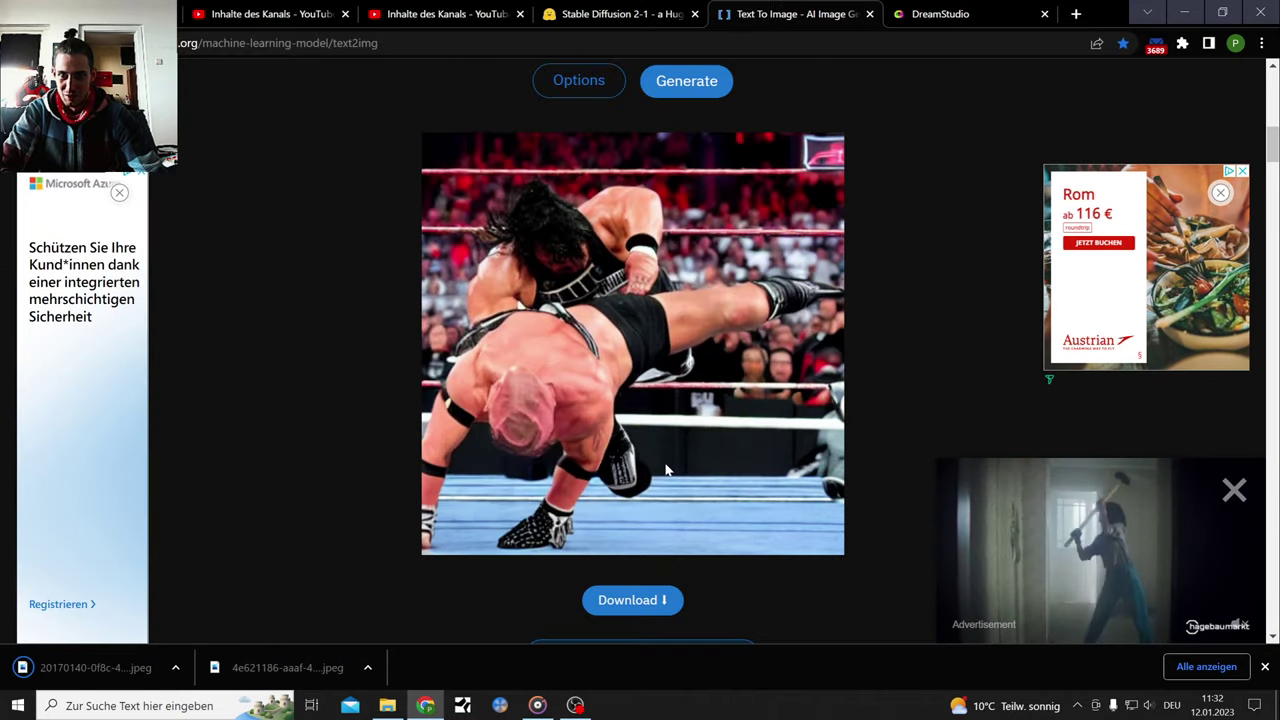
scroll(675, 464, up, 3)
scroll(675, 456, up, 3)
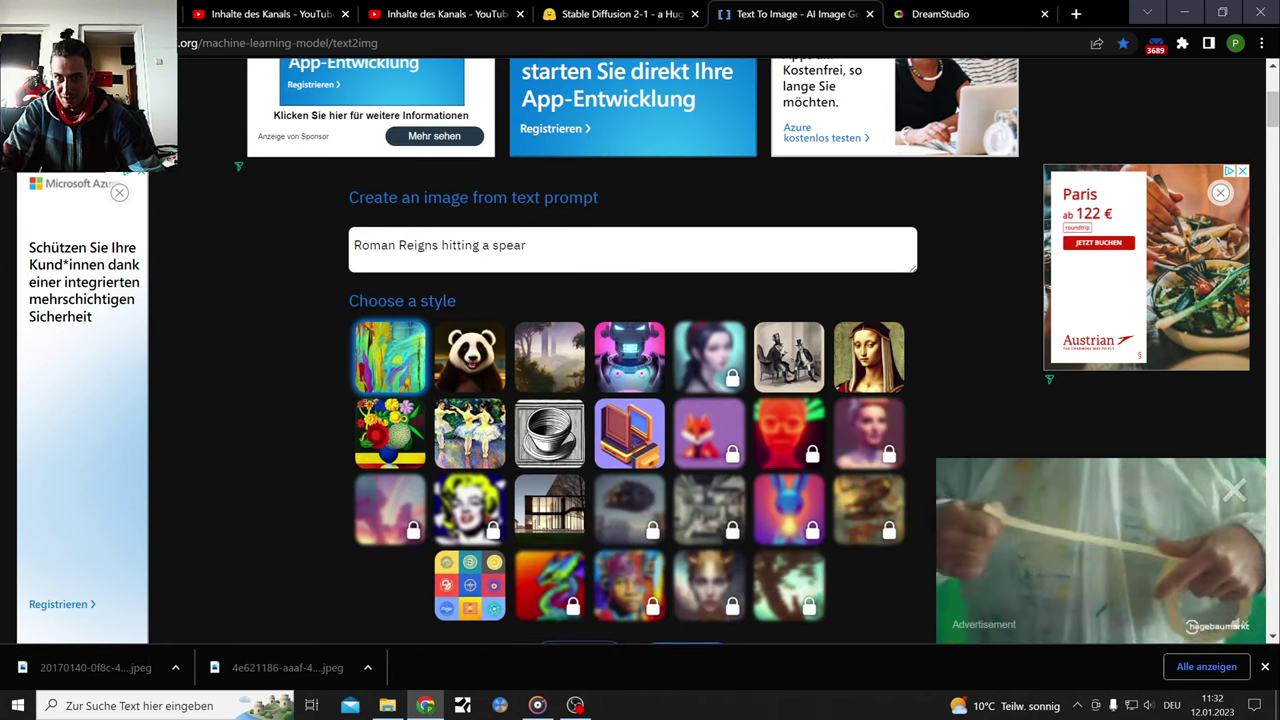
Reword the DeepAI prompt to 'Roman Reigns hitting his finishing move the spear' and regenerate
click(489, 245)
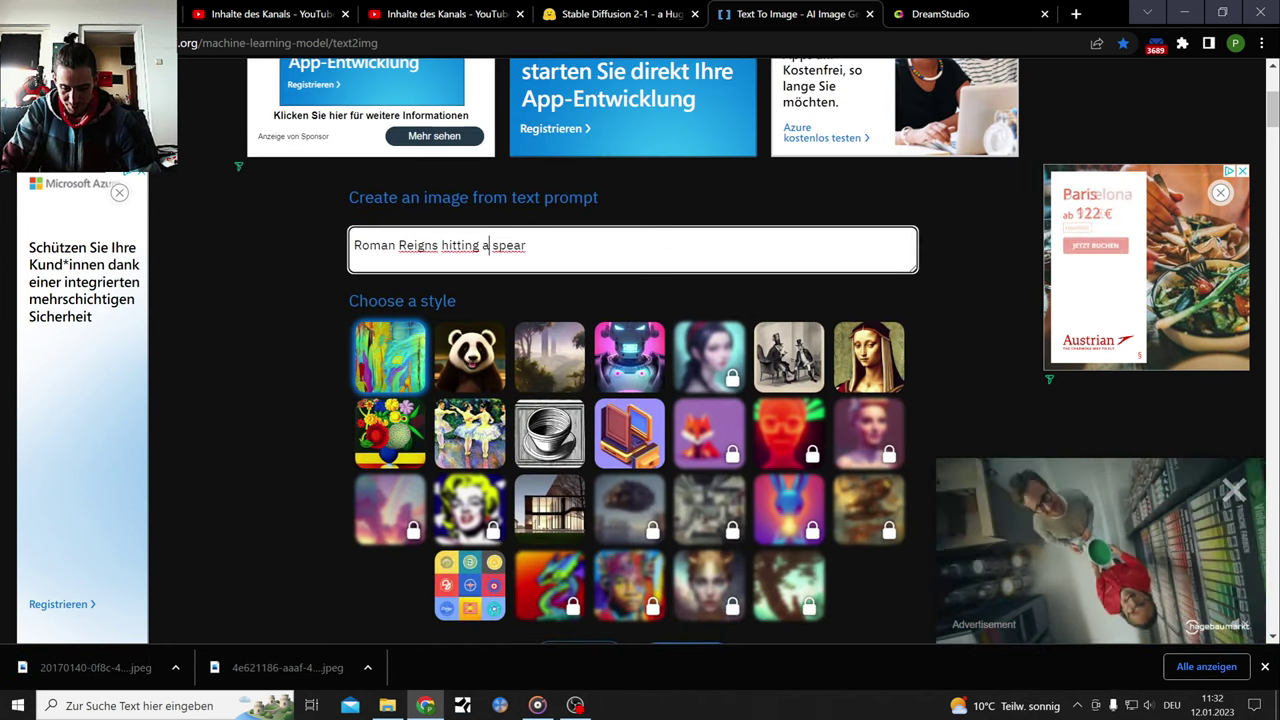
key(BackSpace)
text(his )
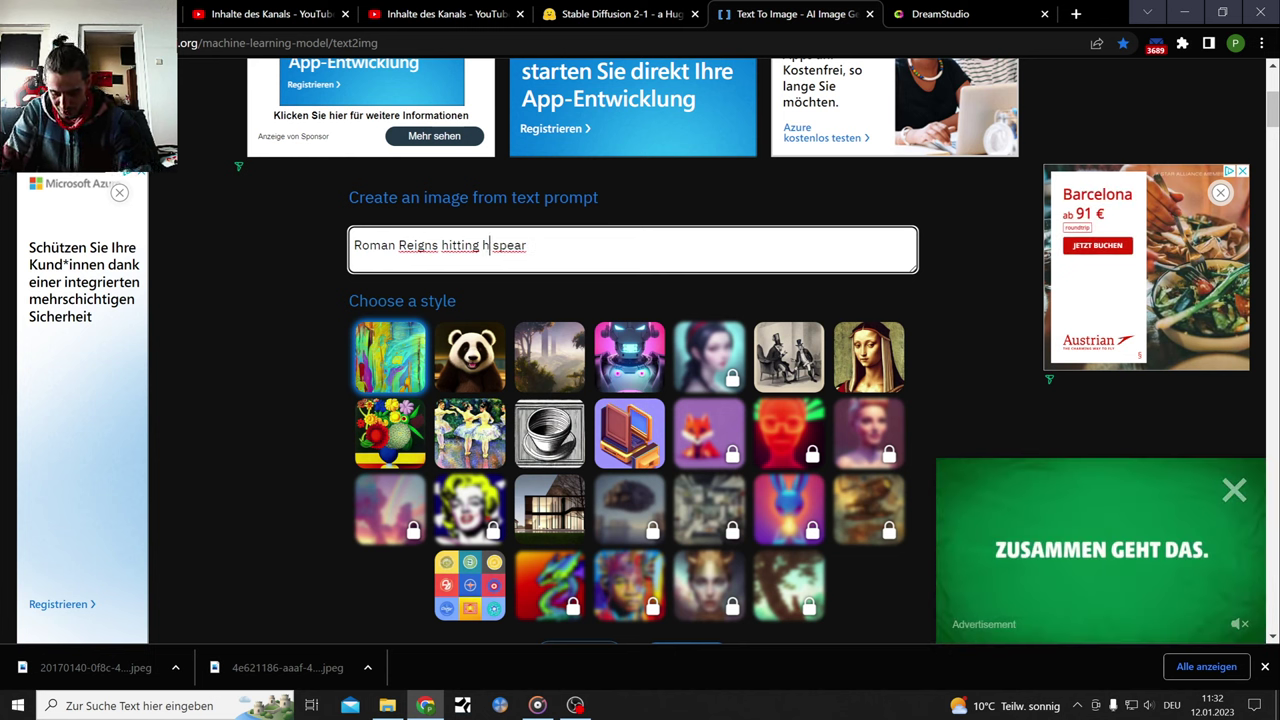
text(finishing)
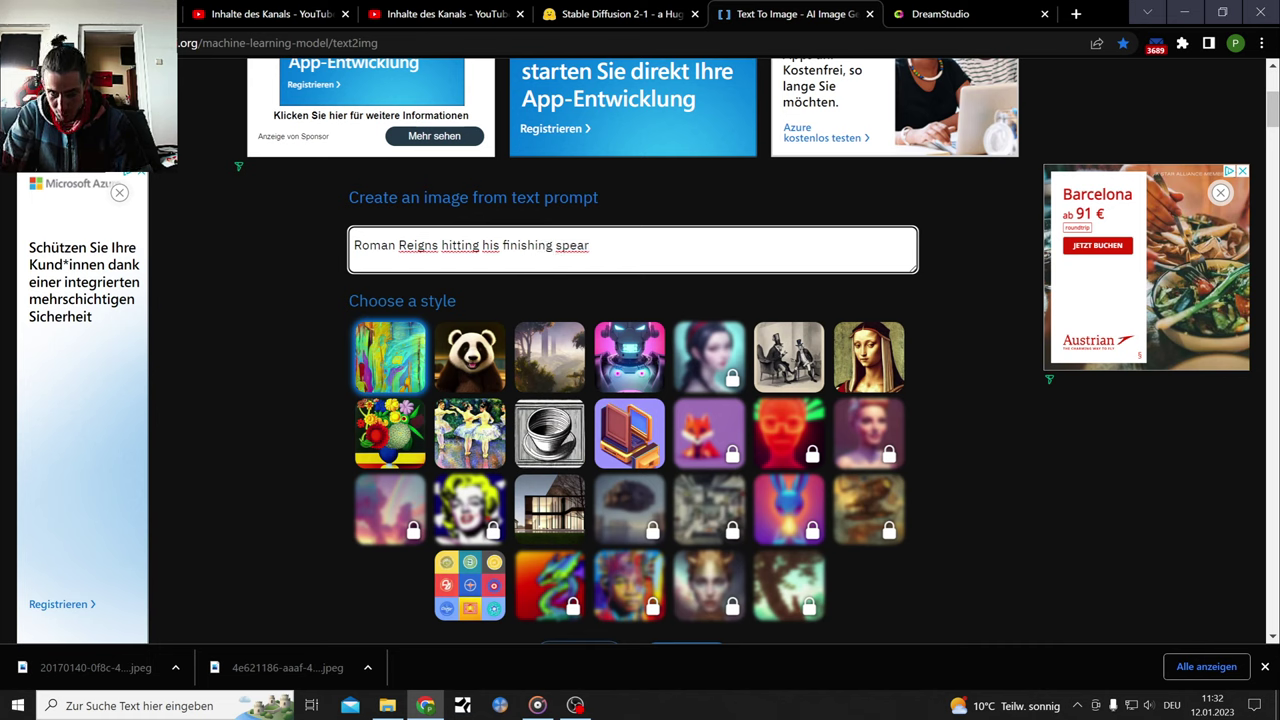
text( man)
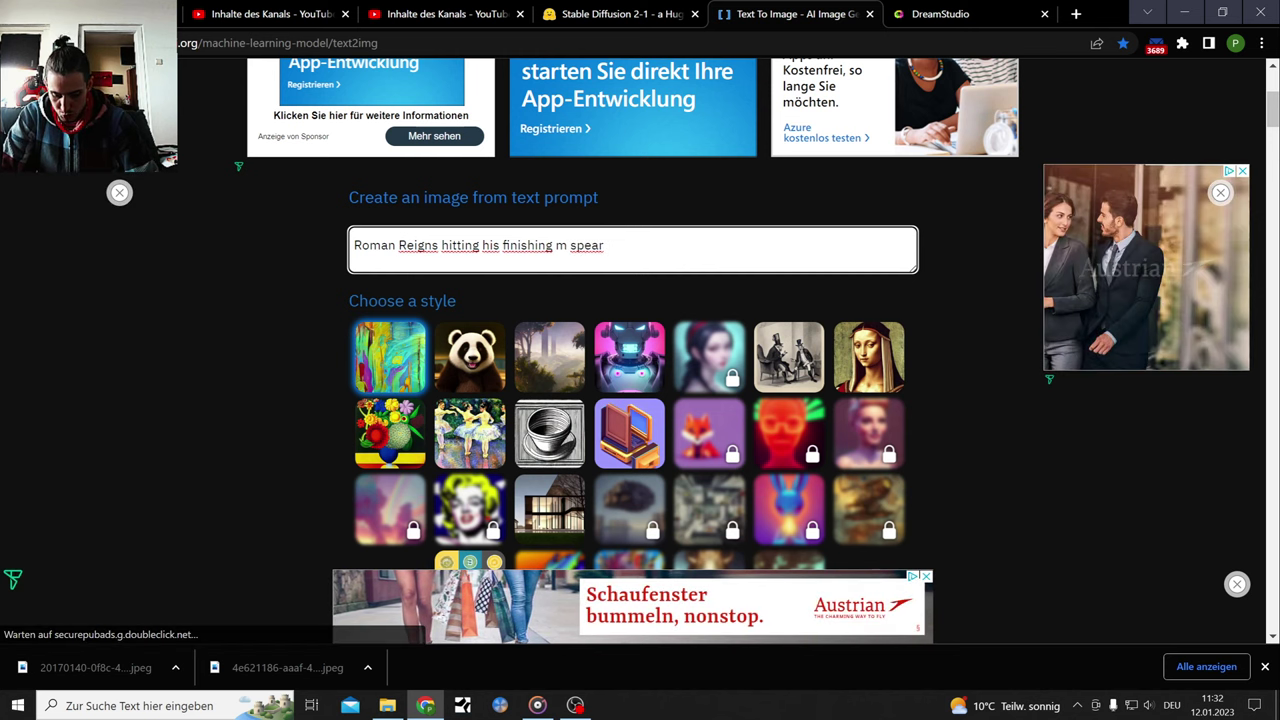
key(BackSpace)
key(BackSpace)
text(ove the)
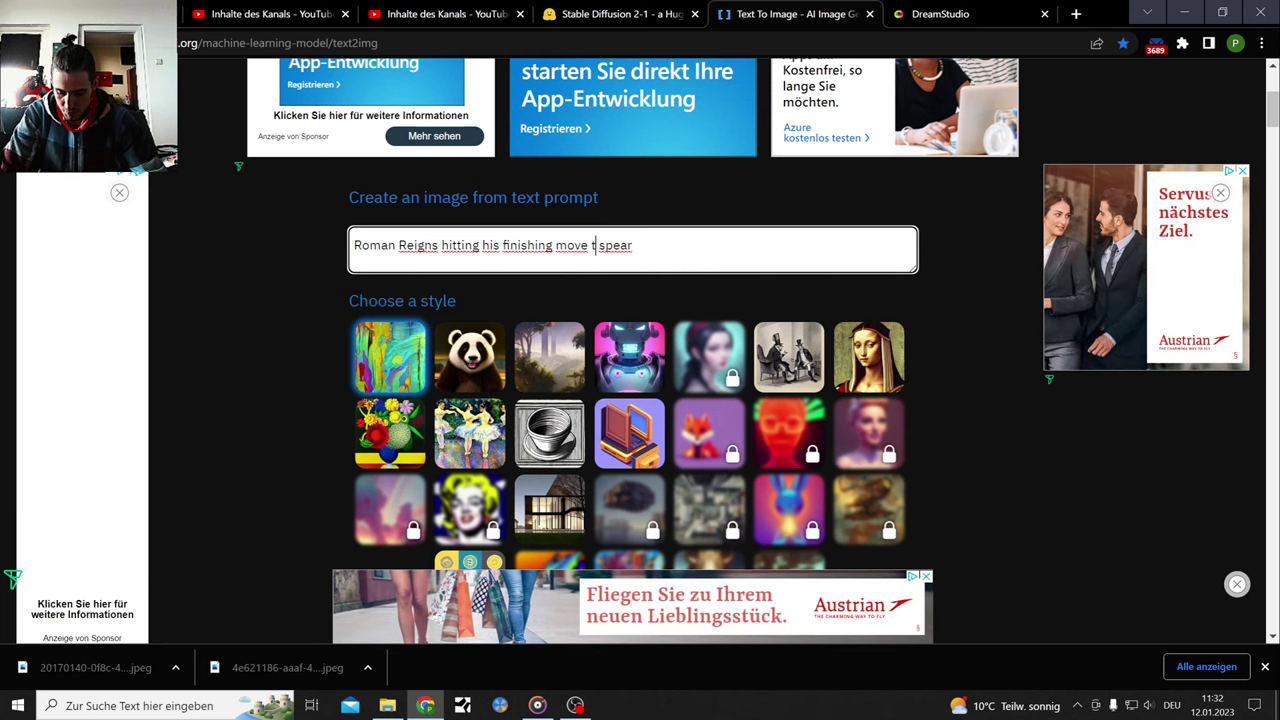
scroll(700, 300, down, 4)
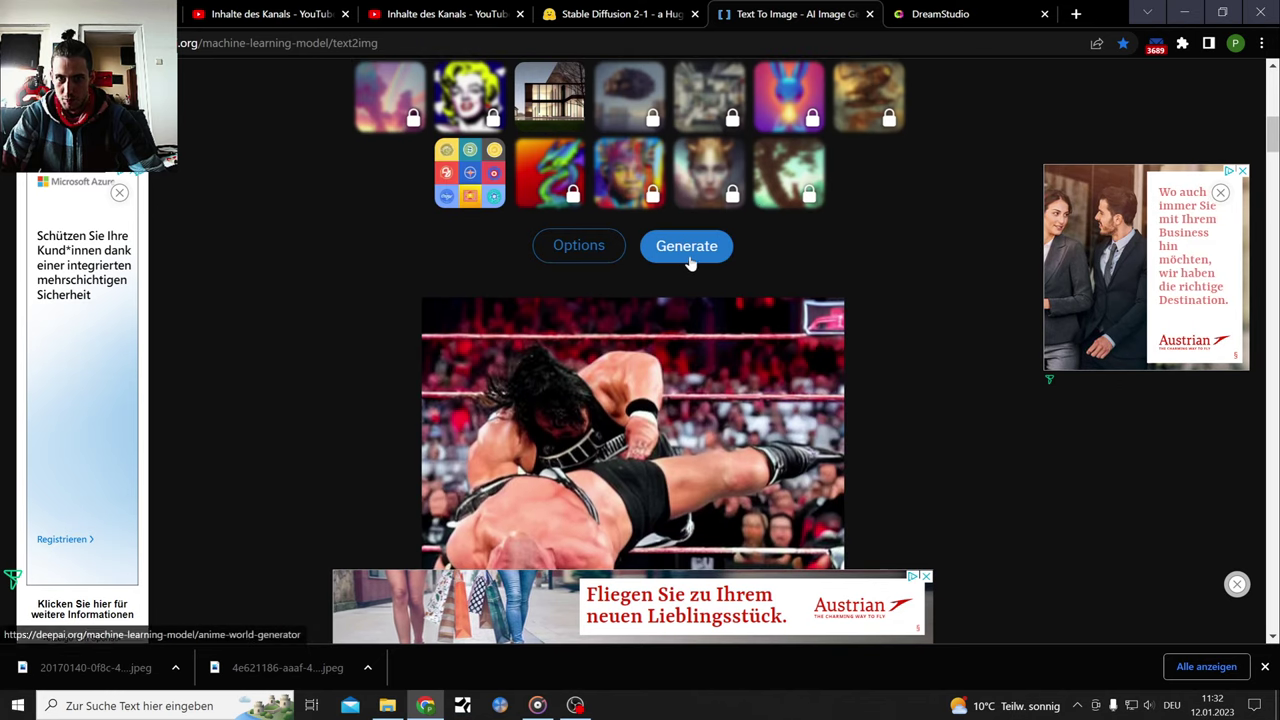
click(686, 246)
click(940, 14)
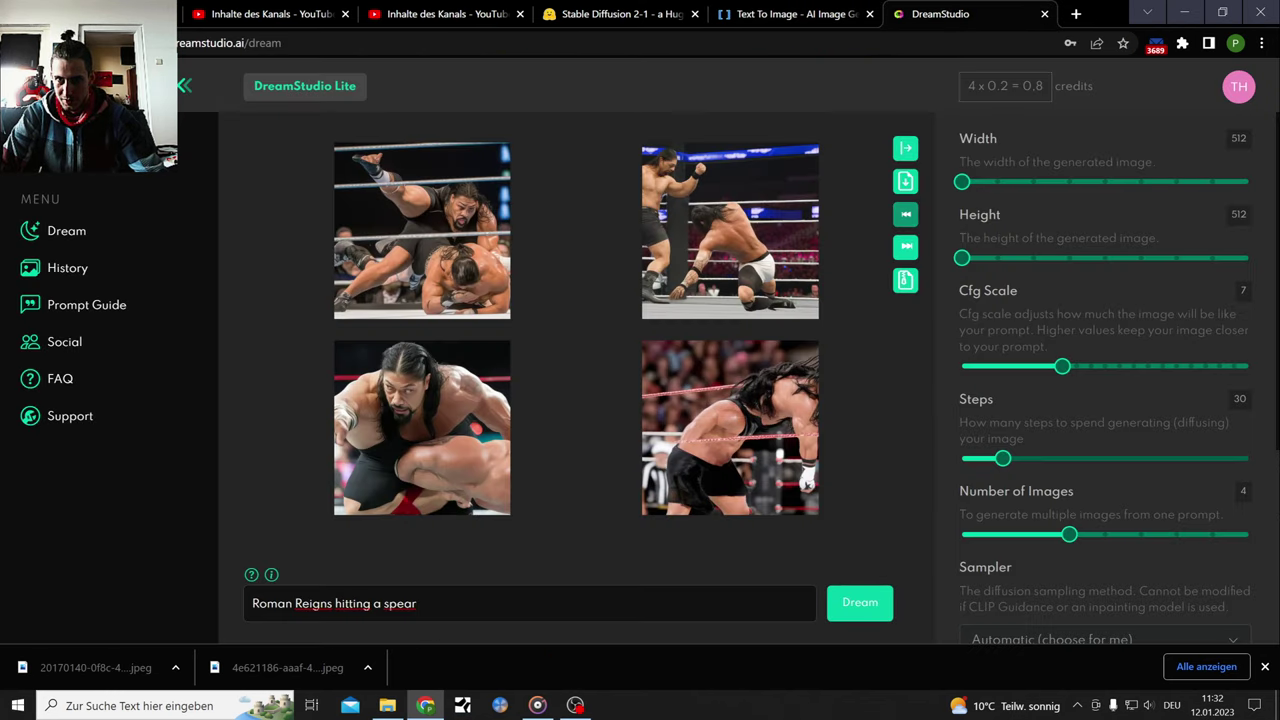
Replace the prompt with 'john moxley' and generate four images
triple_click(314, 604)
key(BackSpace)
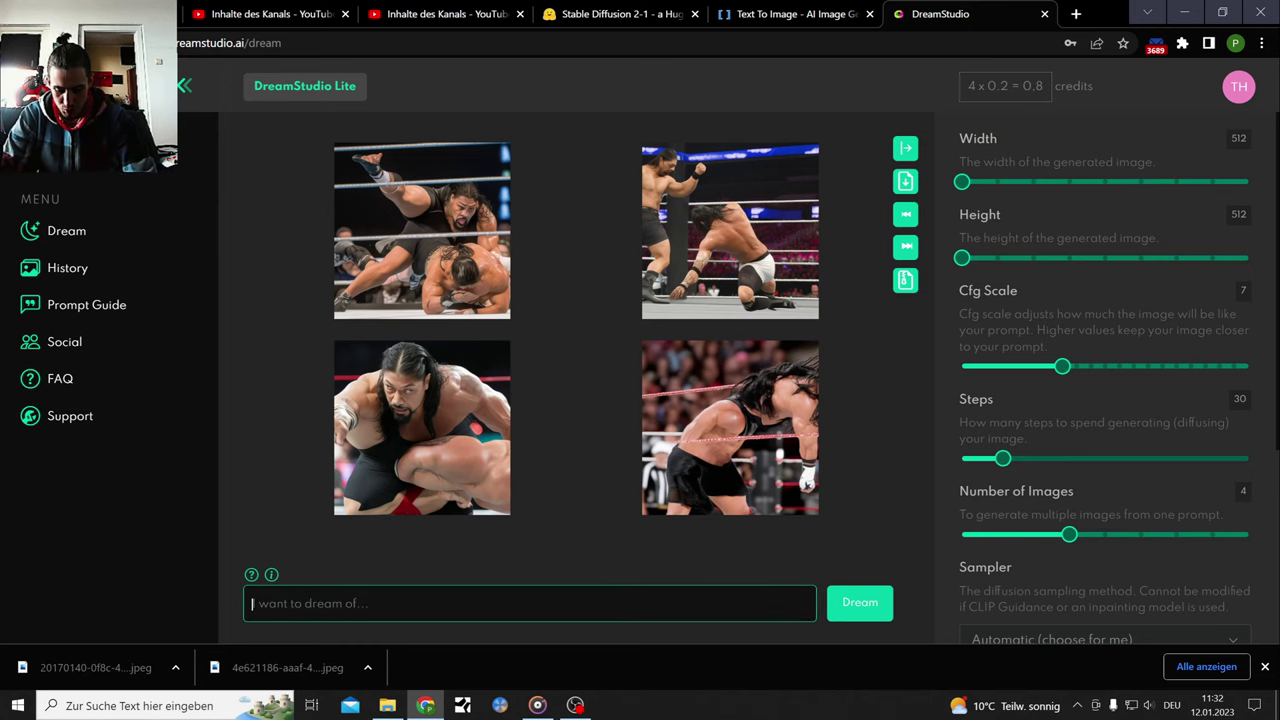
text(john moxley)
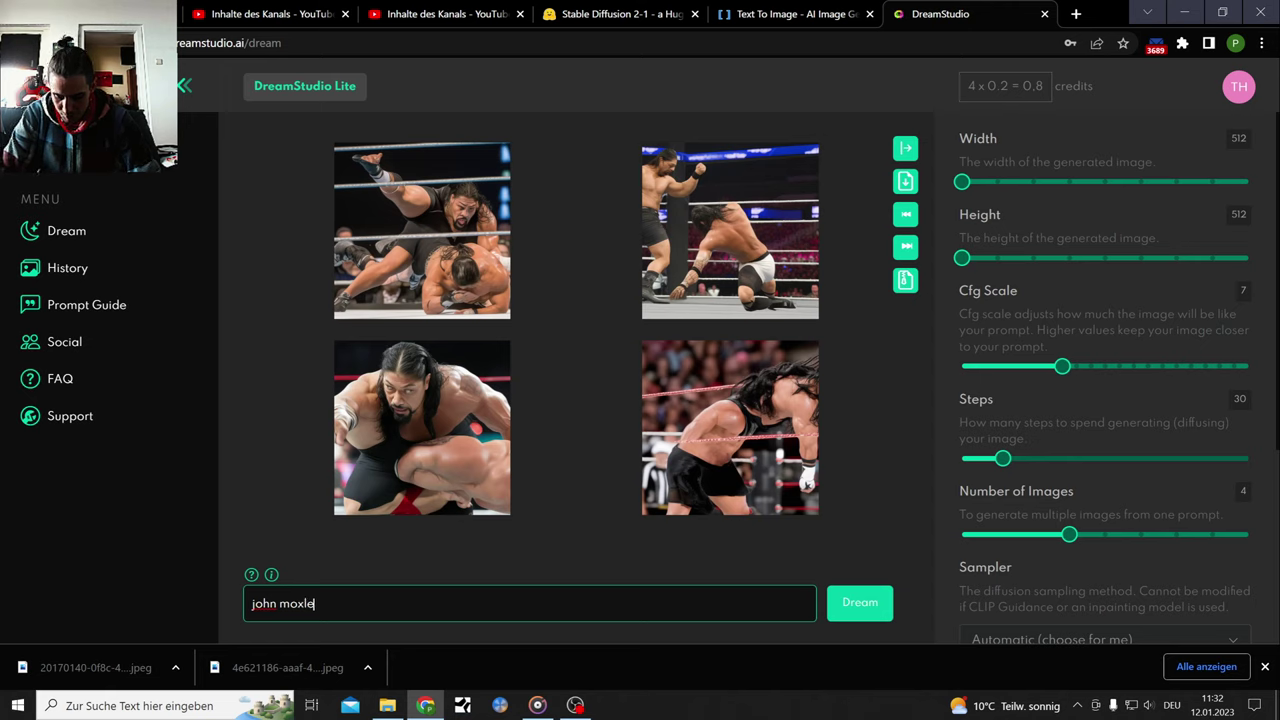
click(852, 603)
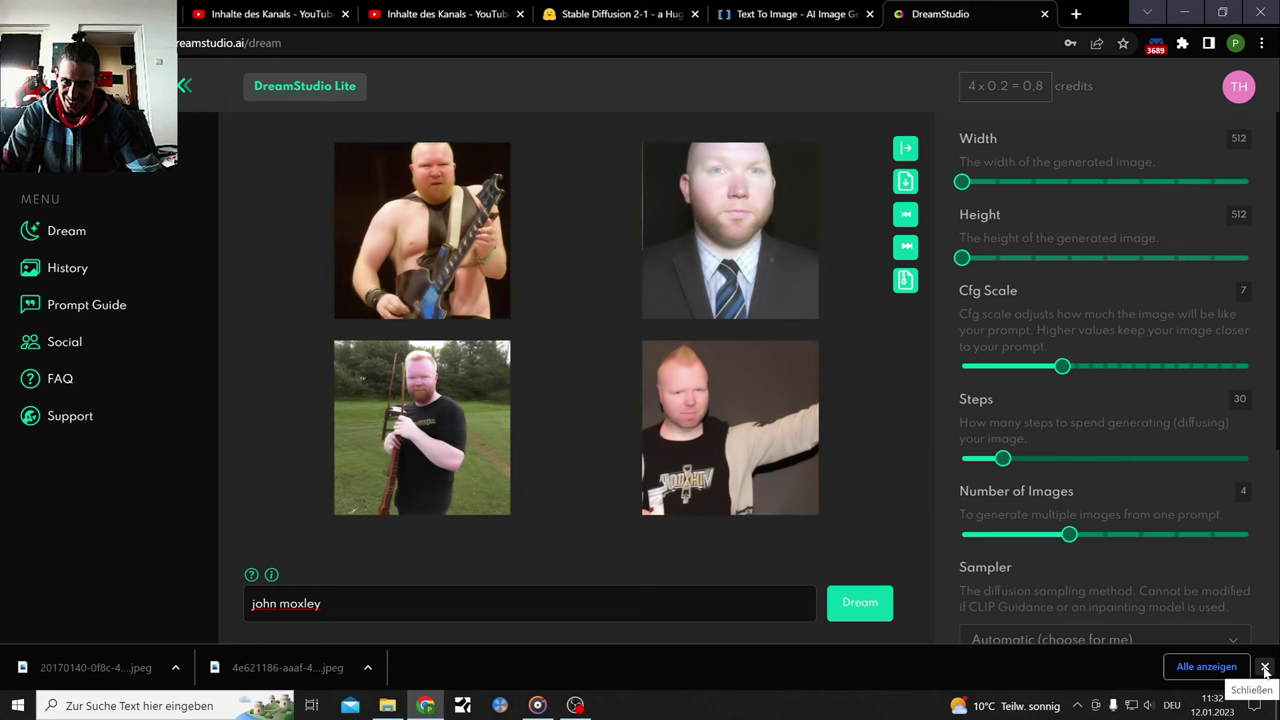
Dismiss the downloads bar, change the prompt to 'dean ambrose' and start generating
click(1265, 669)
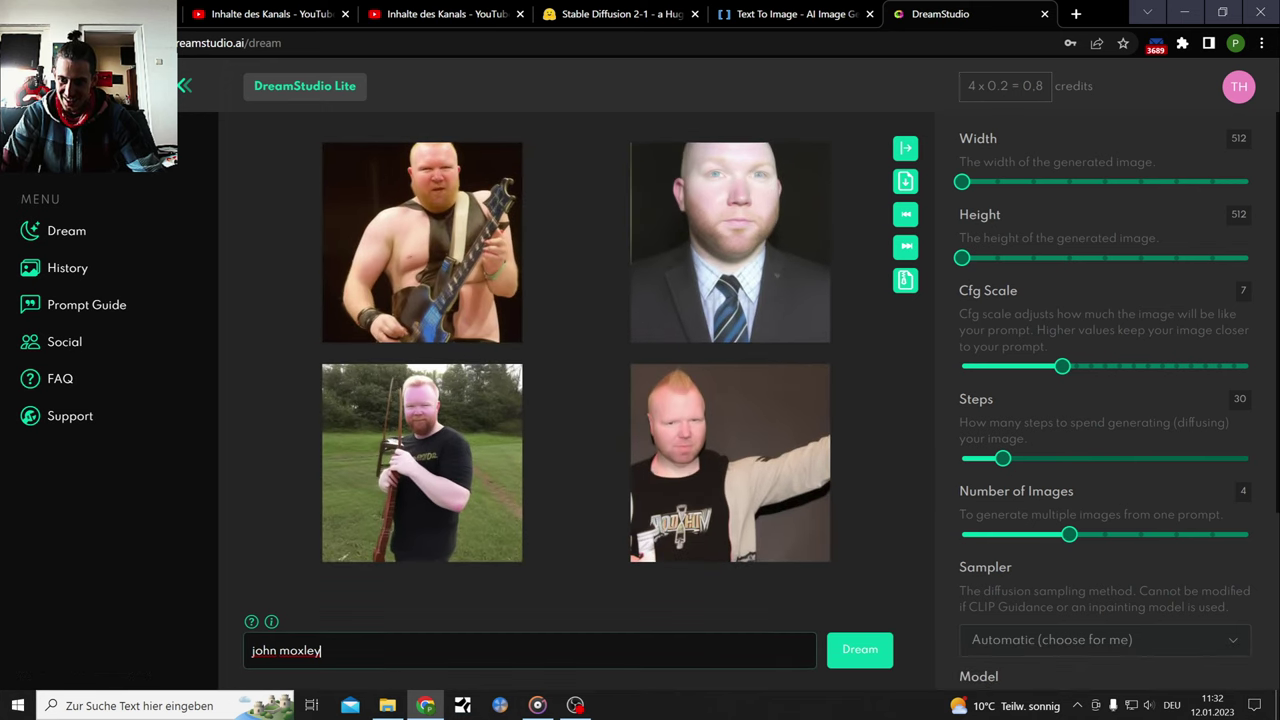
drag(330, 650, 226, 650)
key(BackSpace)
text(dean ambrose)
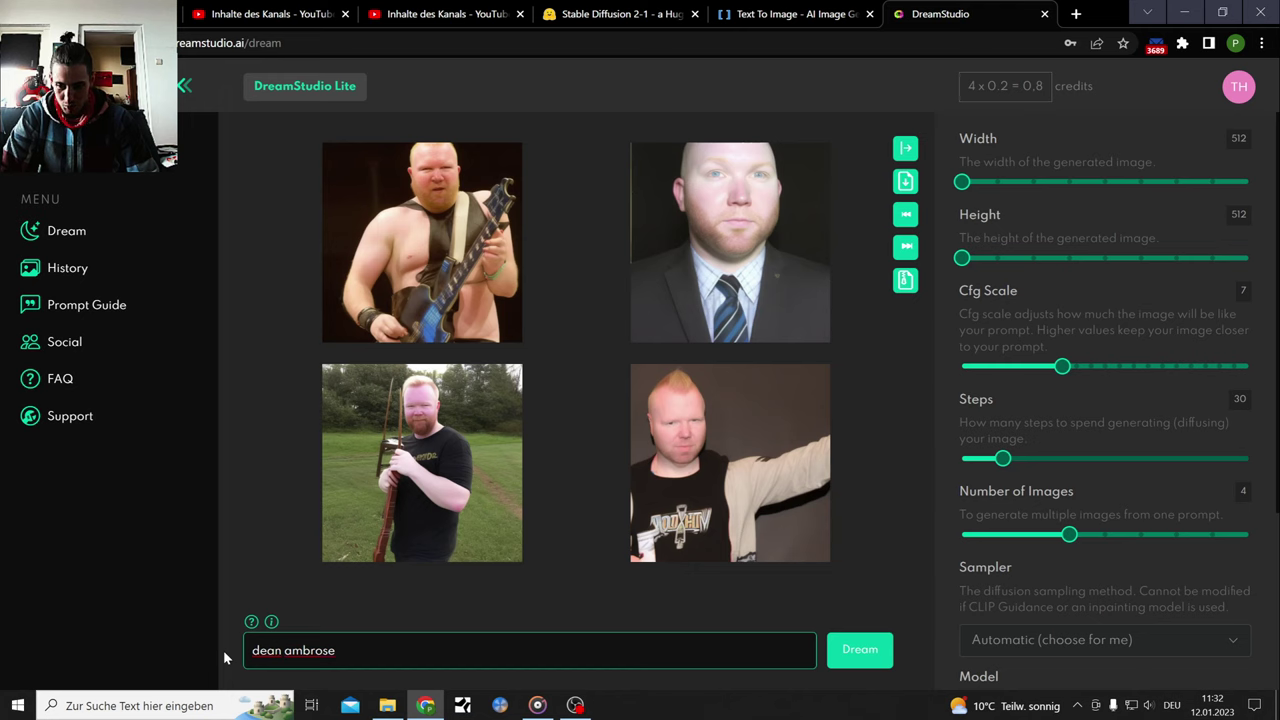
key(Return)
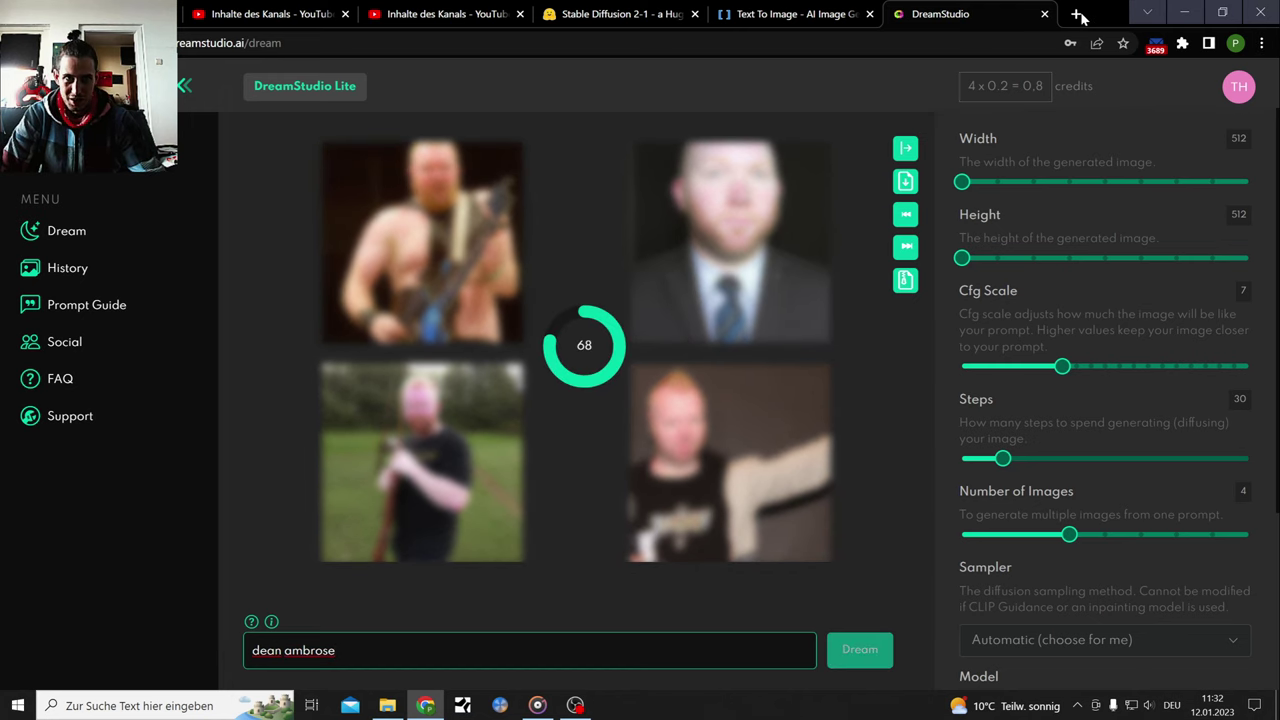
Google 'dean ambrose' in a new tab, then check DreamStudio's dean ambrose images
click(1076, 14)
text(de)
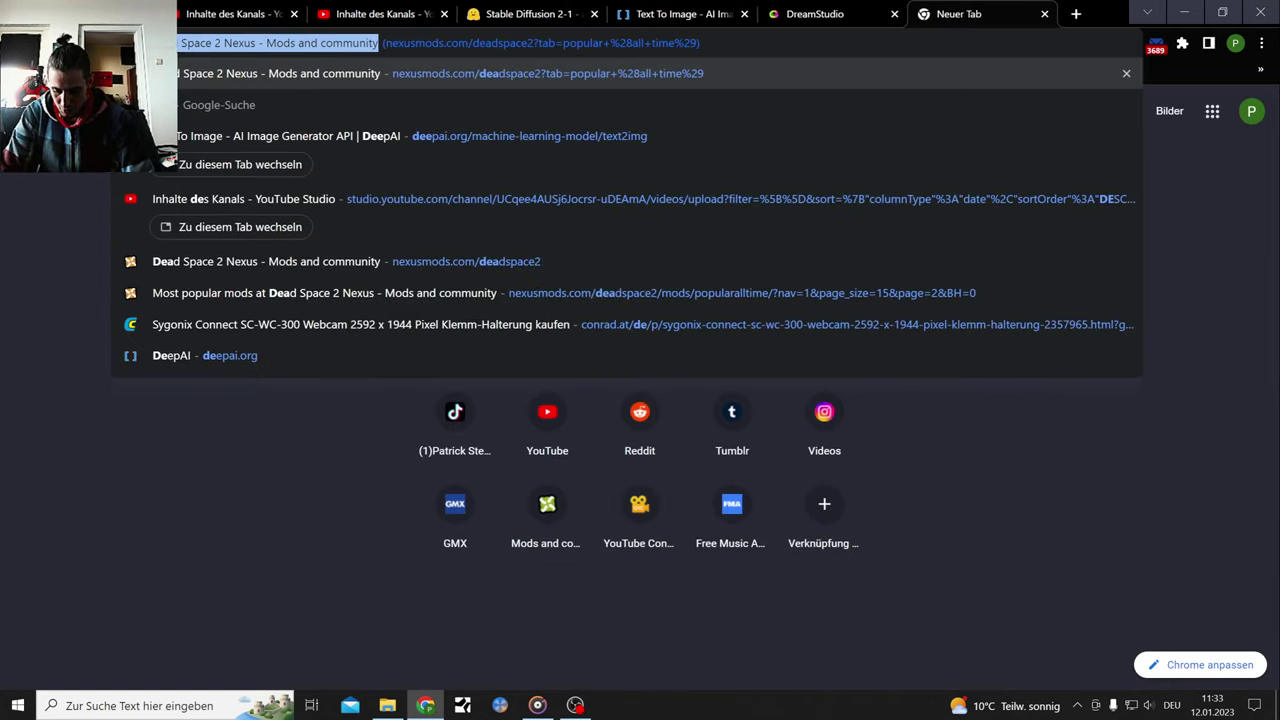
text(an ambrose)
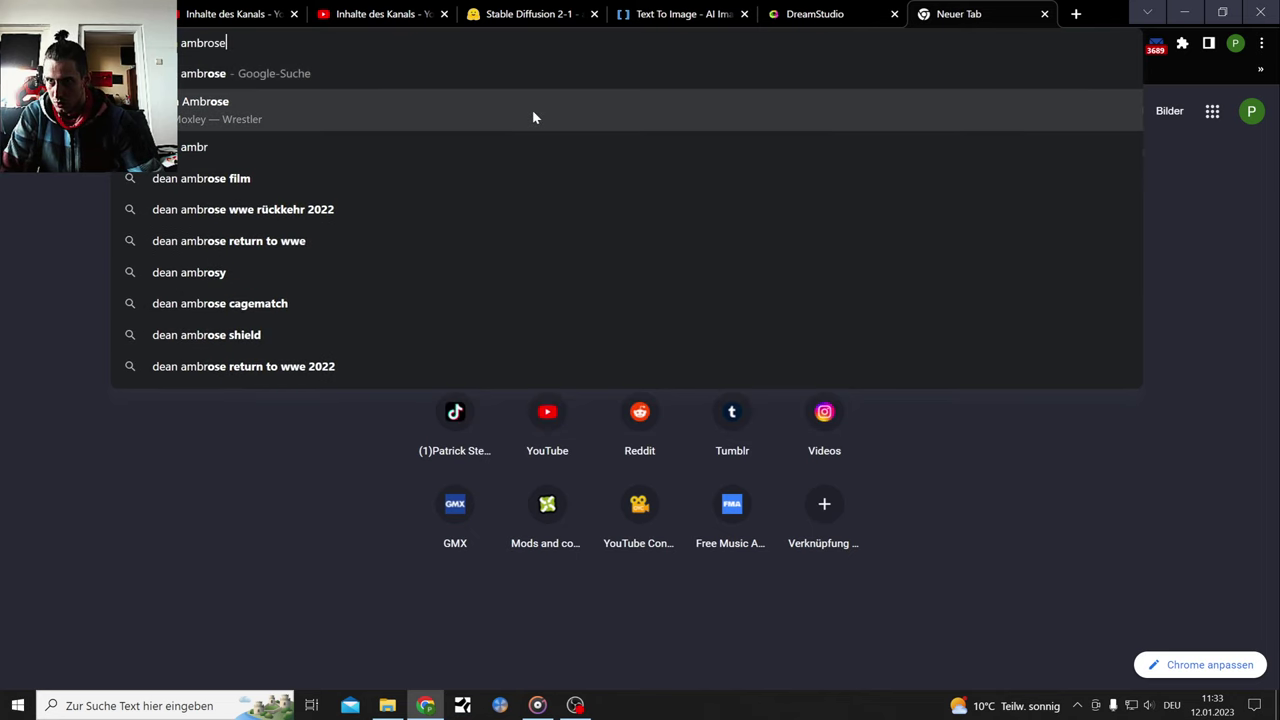
click(532, 110)
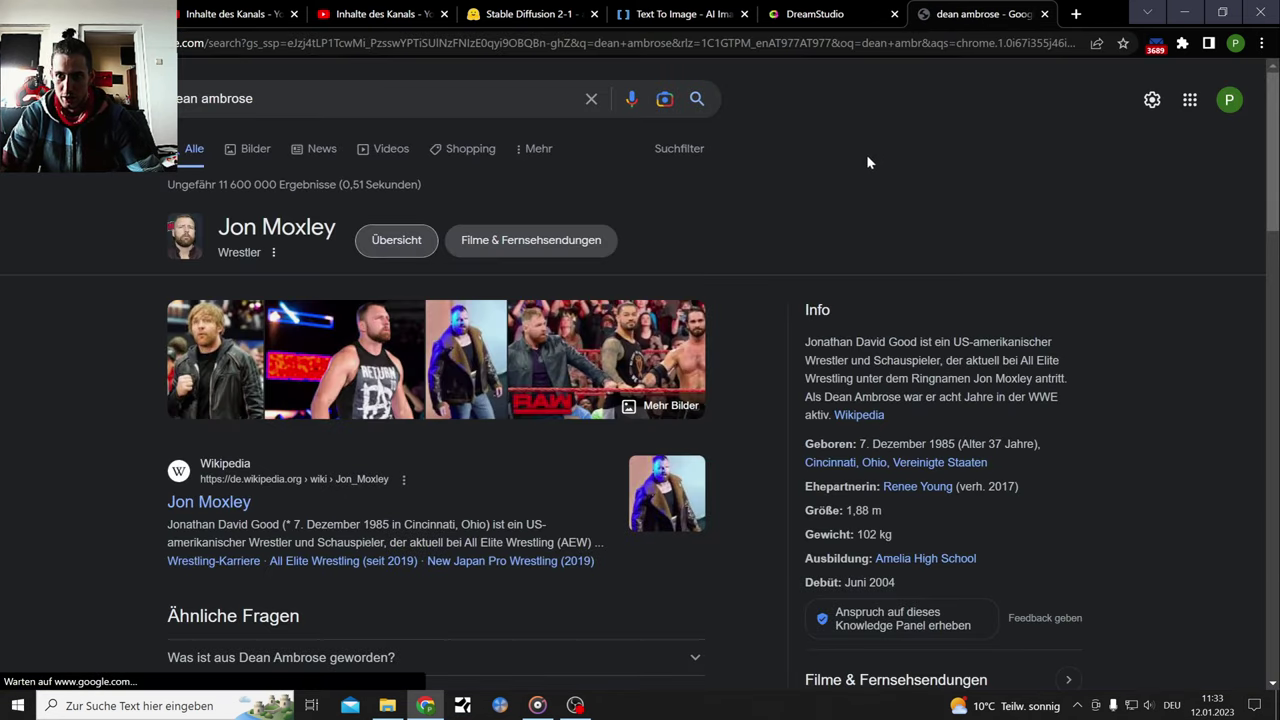
click(812, 12)
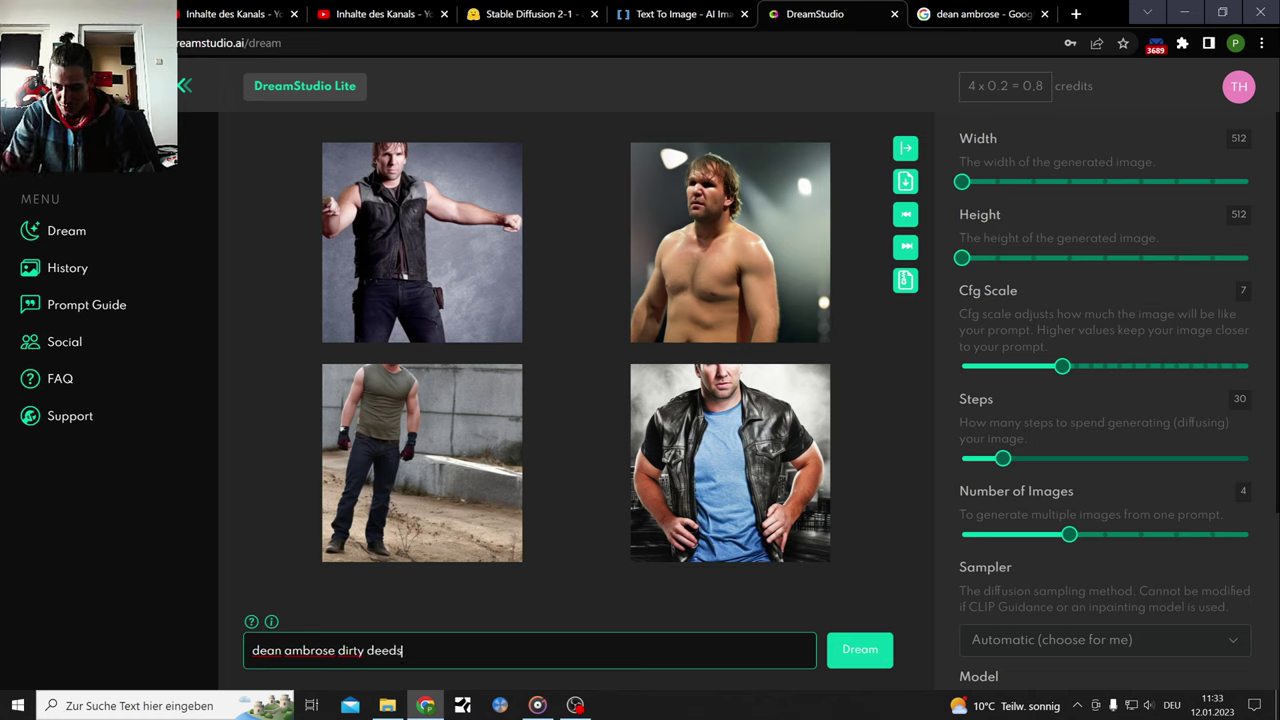
Extend the search to 'dean ambrose dirty deeds' and preview a Tenor Dirty Deeds GIF
click(985, 14)
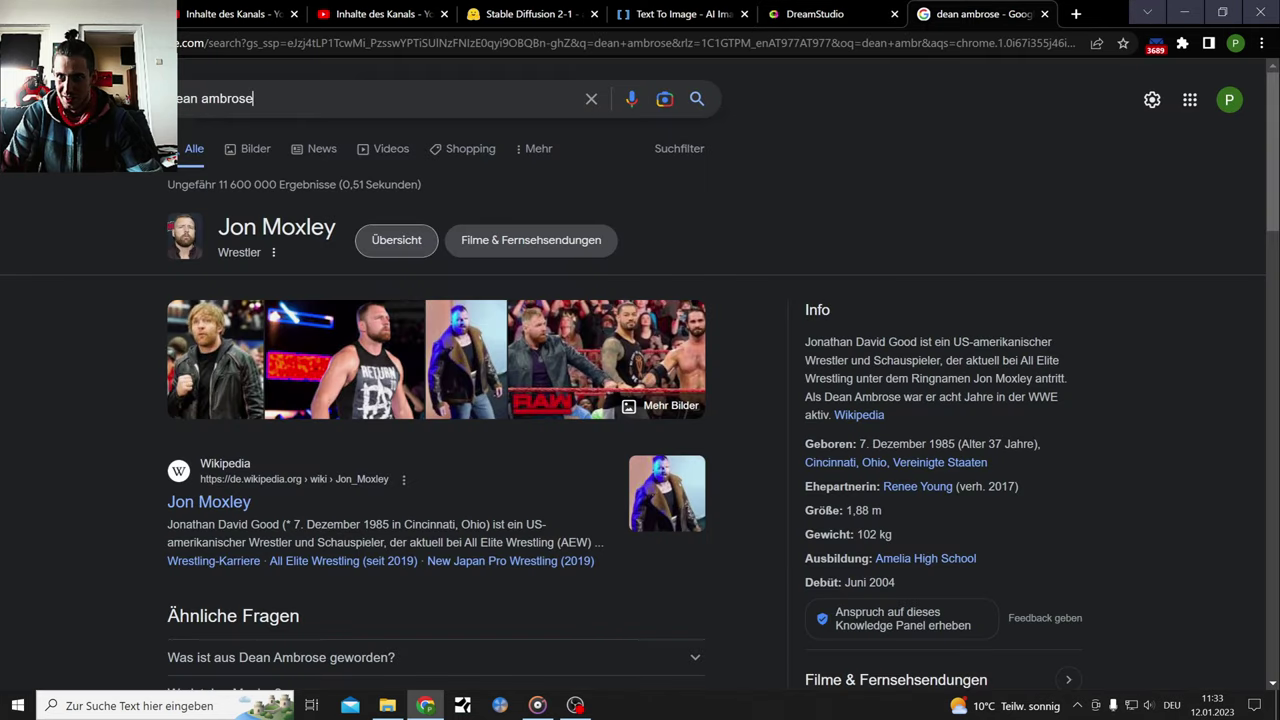
text(dirty deeds)
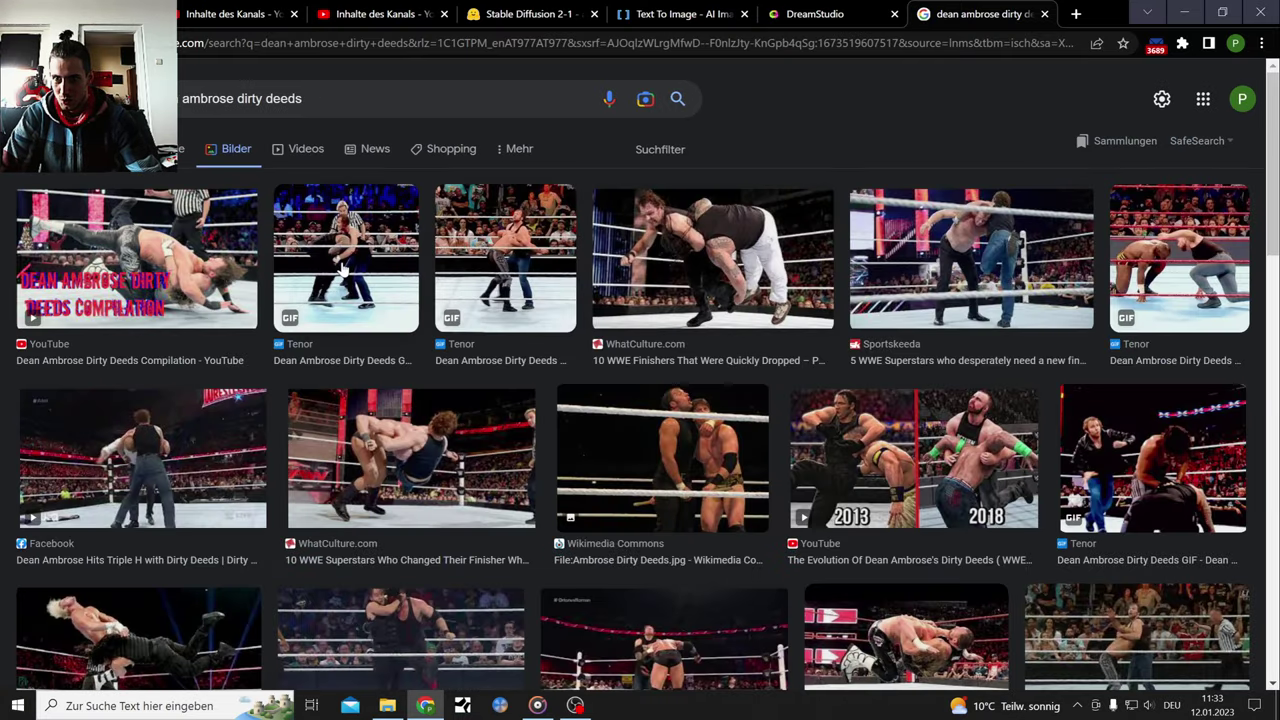
click(341, 266)
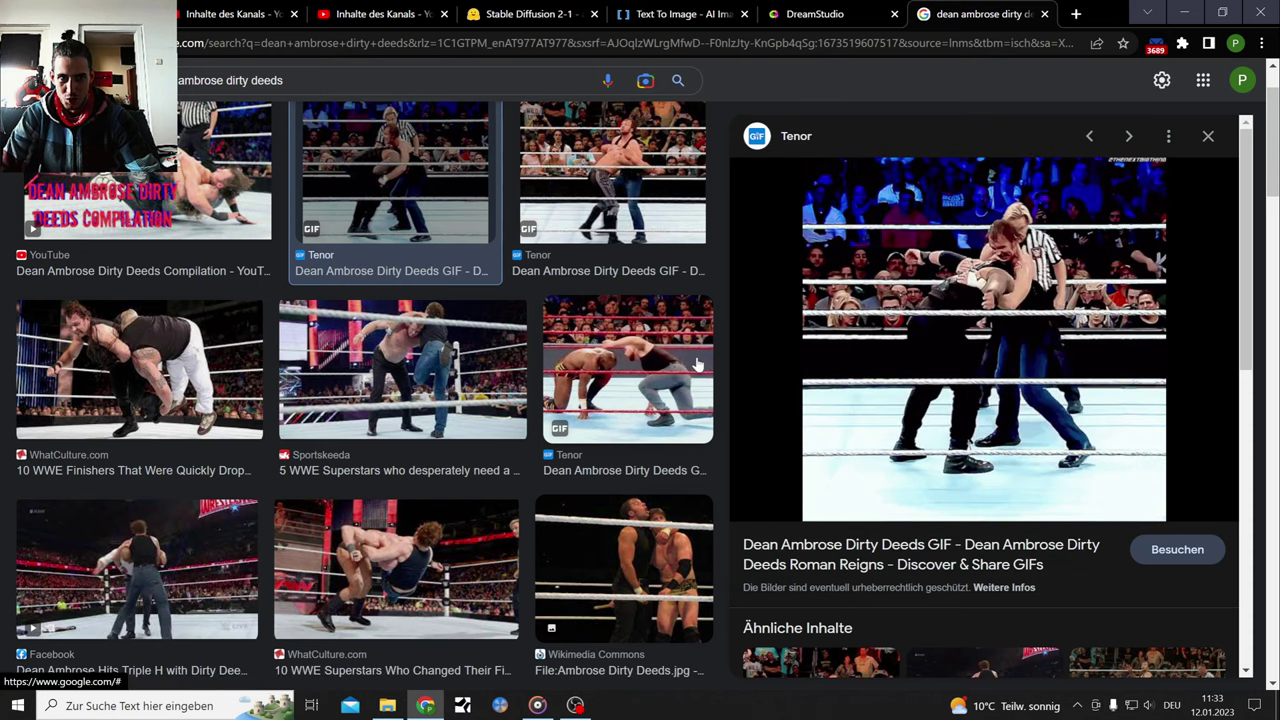
click(1208, 136)
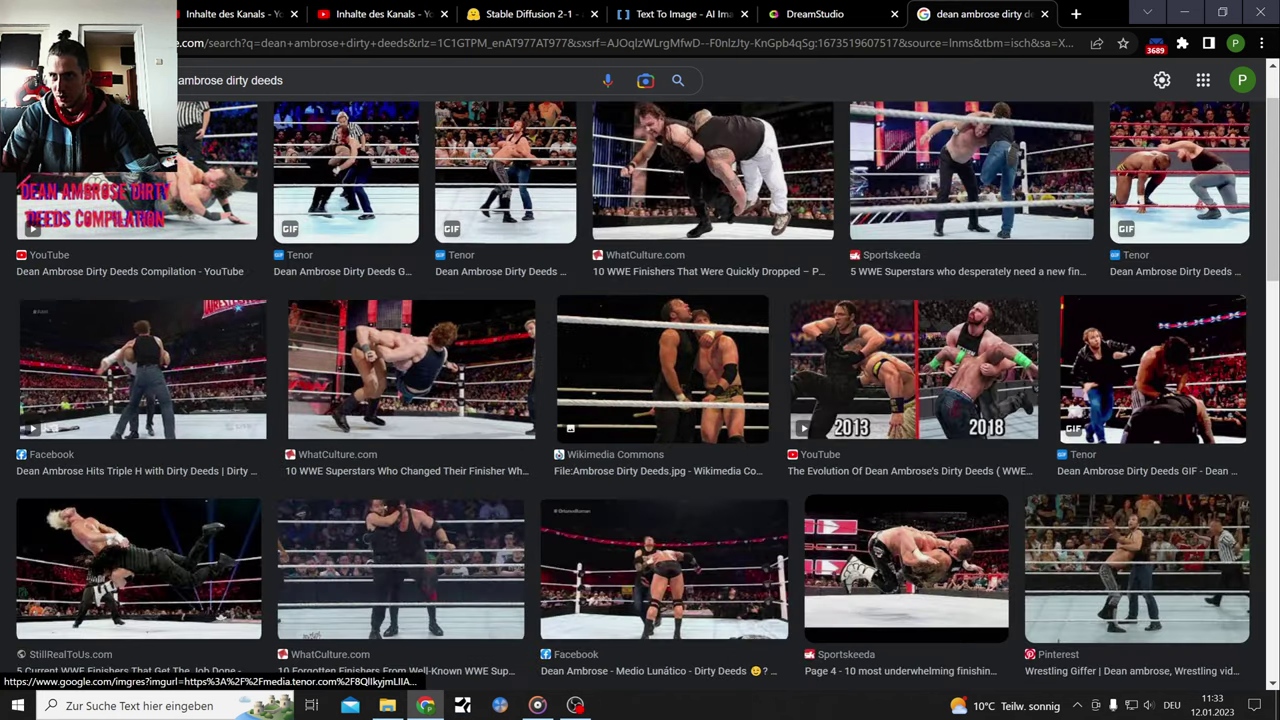
Copy the 'dean ambrose dirty deeds' prompt in DreamStudio and generate four images
click(341, 170)
click(815, 14)
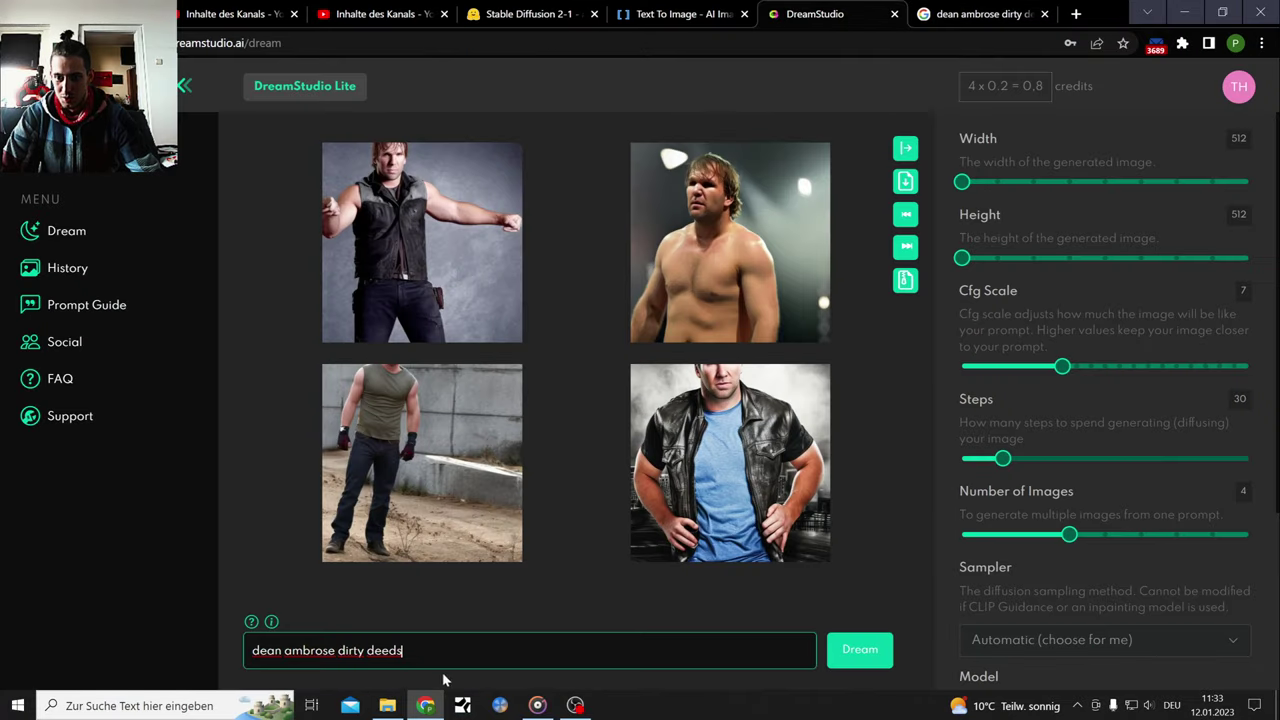
drag(404, 651, 243, 668)
right_click(323, 647)
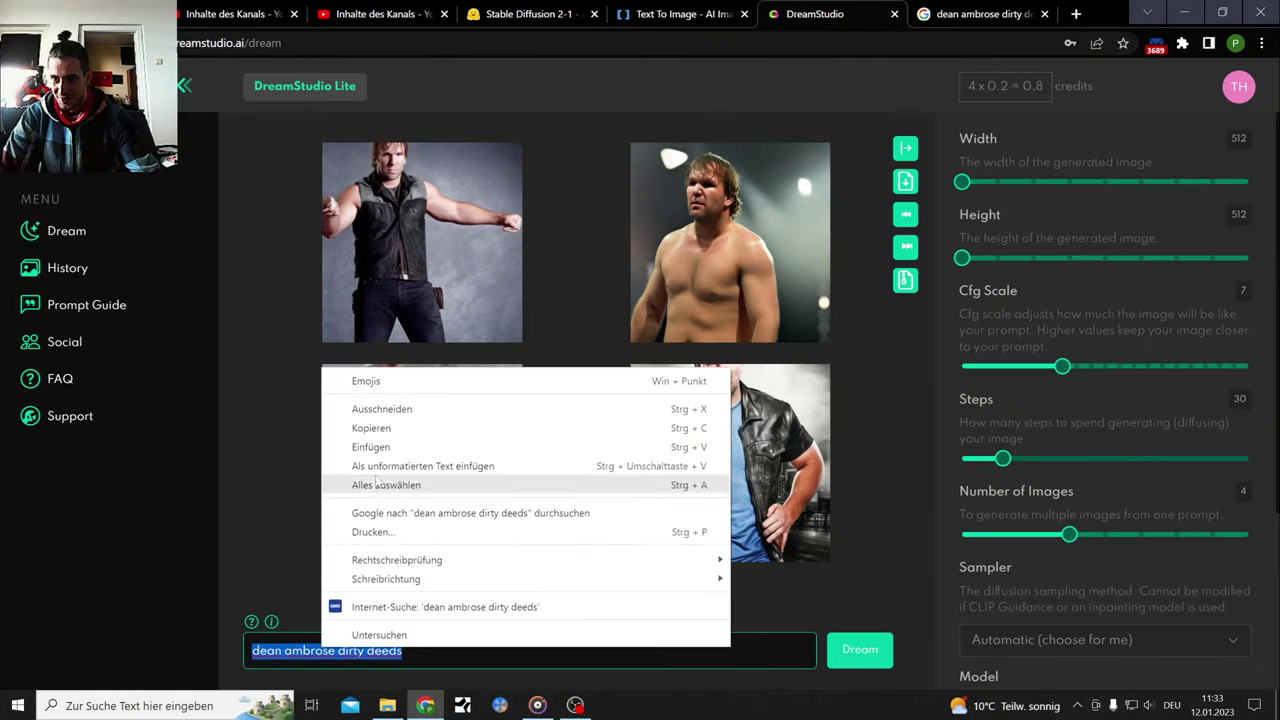
click(376, 428)
click(866, 645)
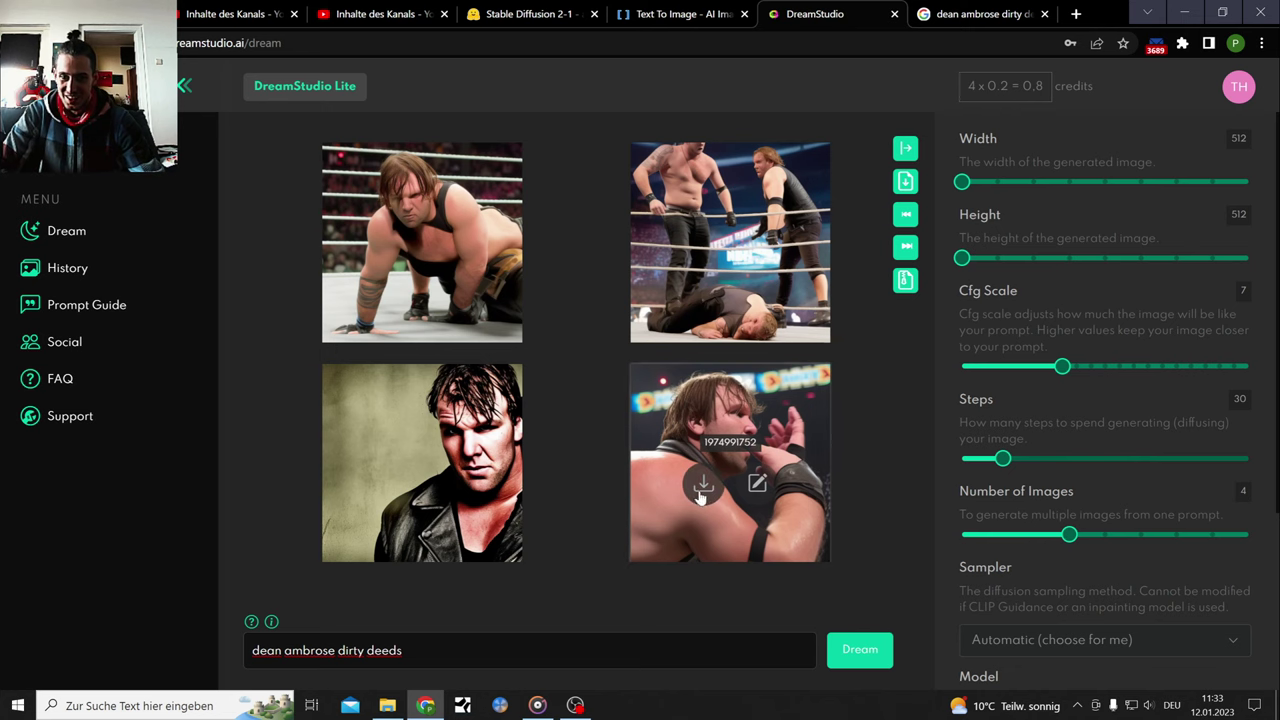
Enlarge the bottom-right result and save it as a PNG in Pictures
click(690, 495)
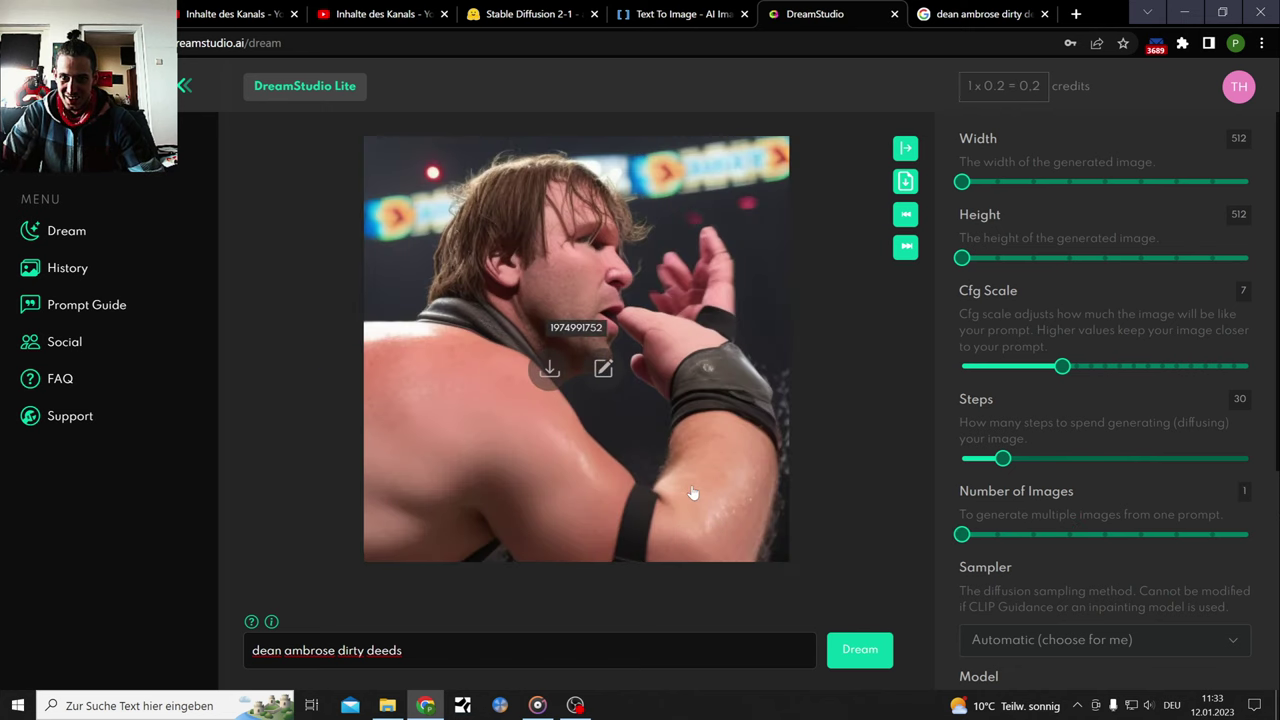
click(561, 375)
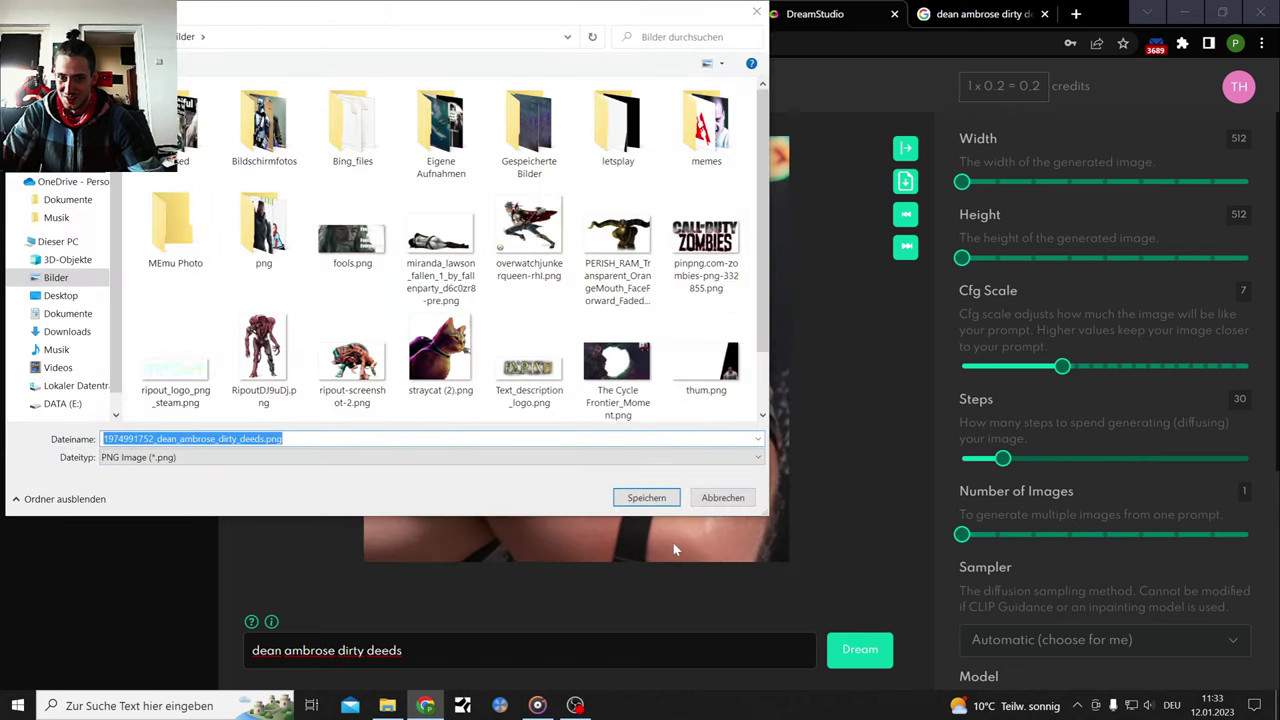
click(650, 500)
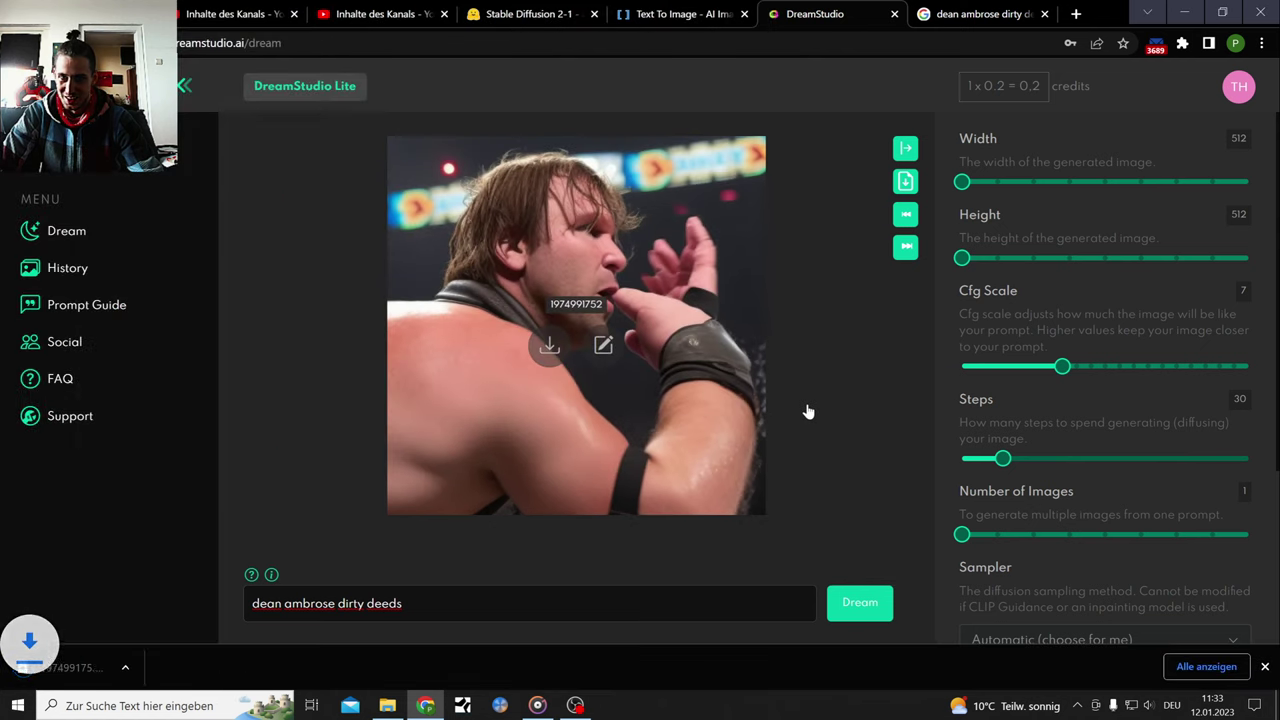
click(903, 247)
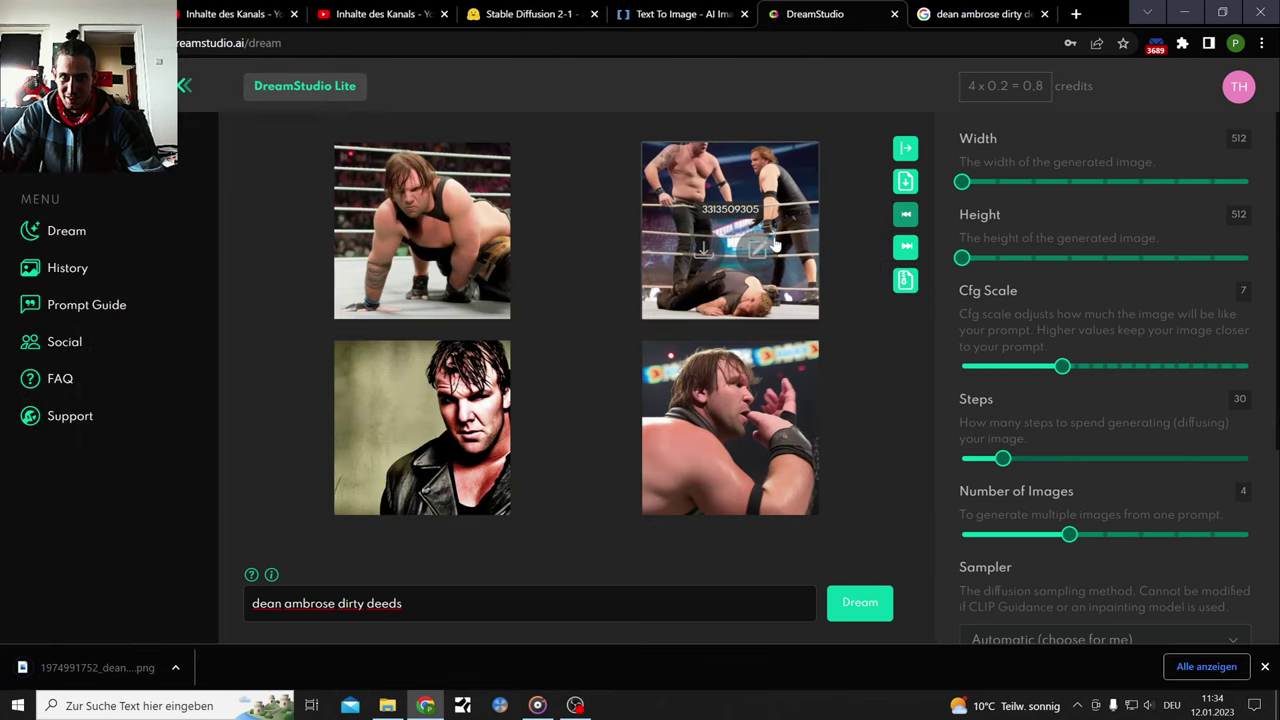
View the top-right and top-left images enlarged, returning to the grid after each
click(737, 196)
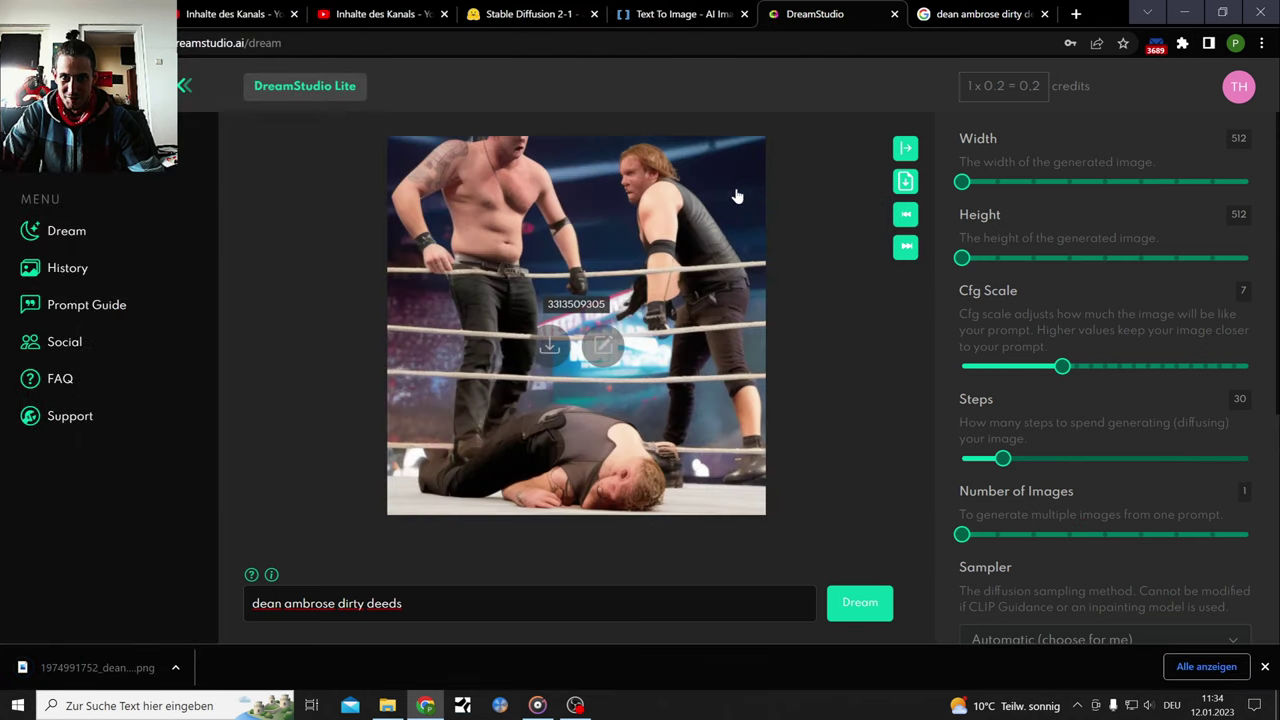
click(905, 214)
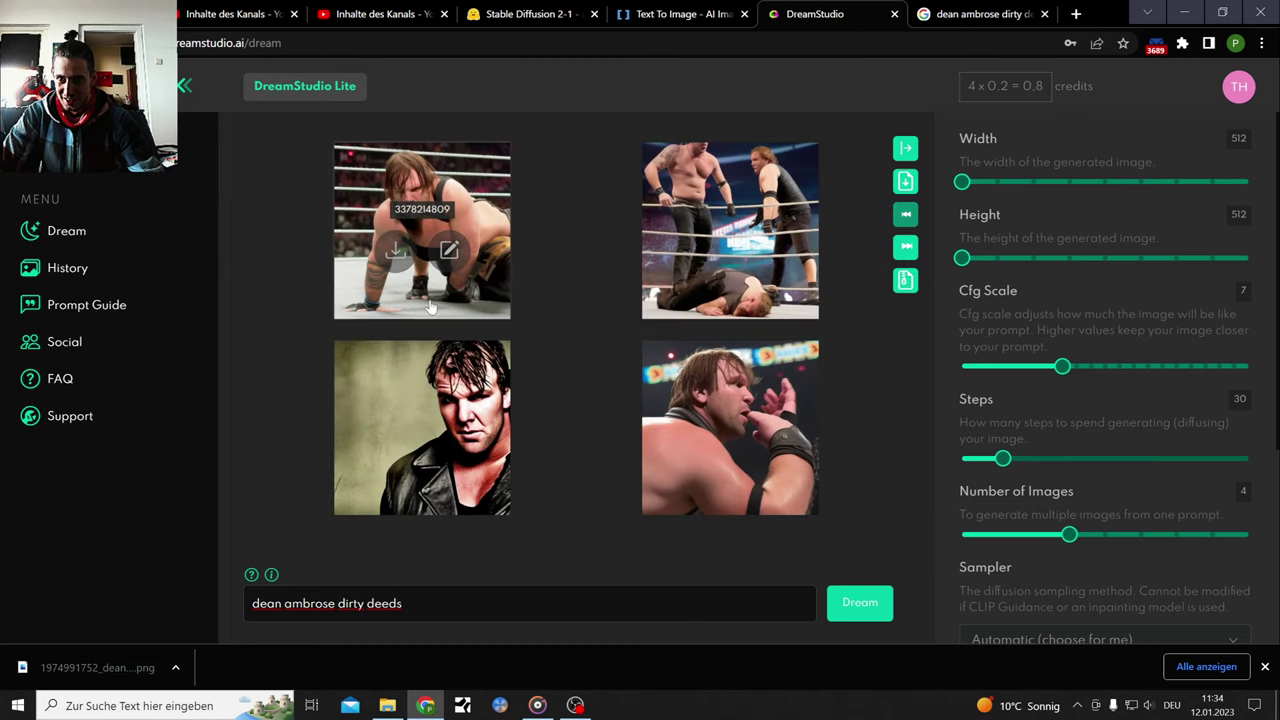
click(410, 292)
click(905, 214)
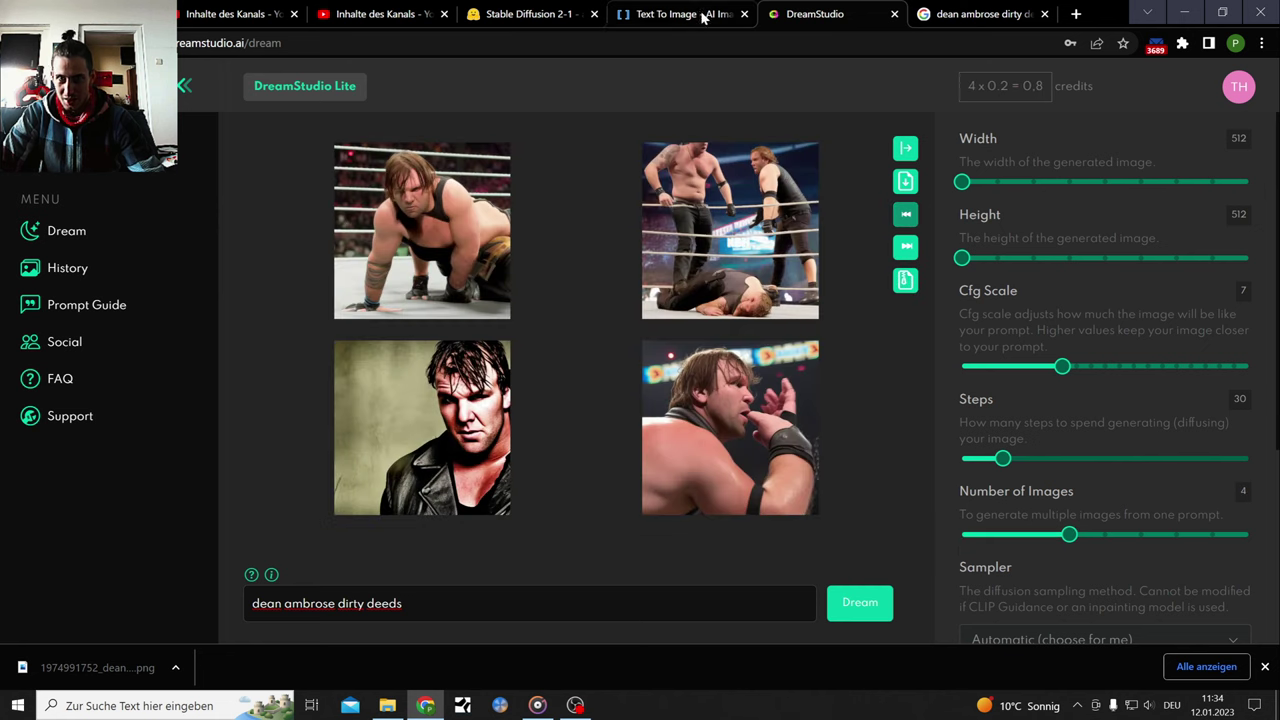
Paste 'dean ambrose dirty deeds' over DeepAI's Roman Reigns prompt and generate a new image
click(685, 14)
scroll(755, 343, down, 3)
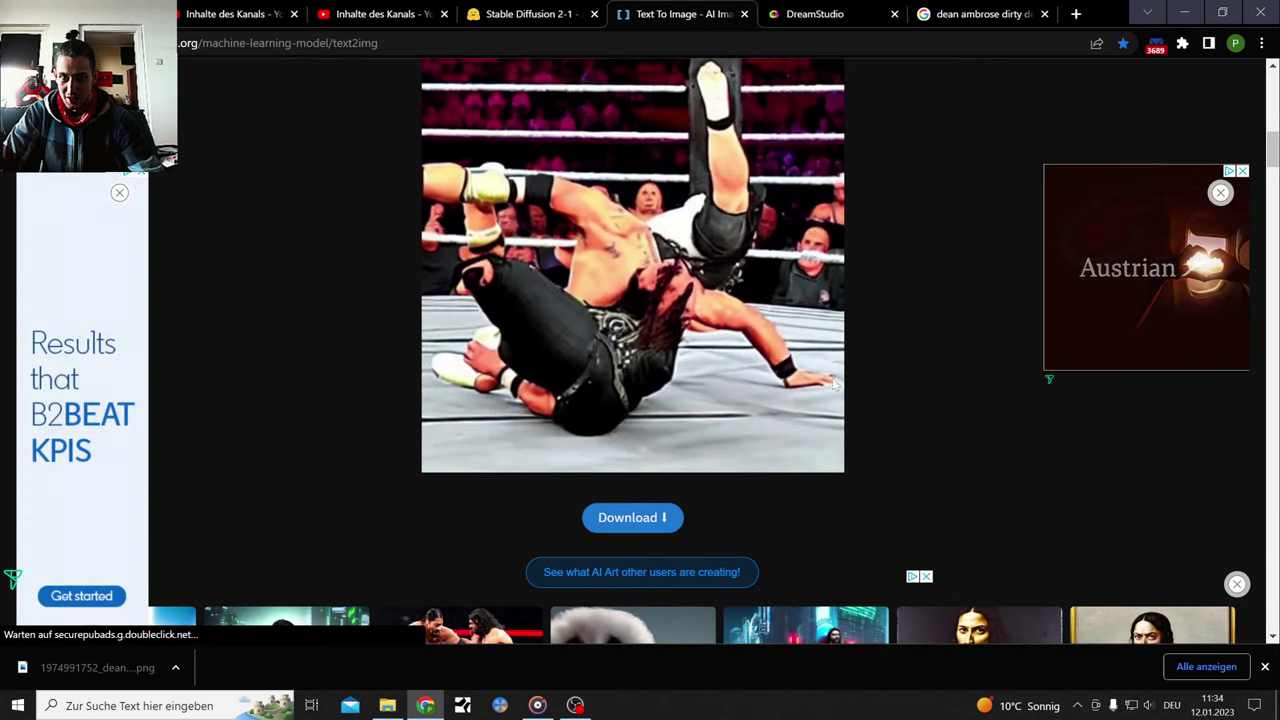
scroll(799, 410, up, 4)
scroll(799, 410, up, 3)
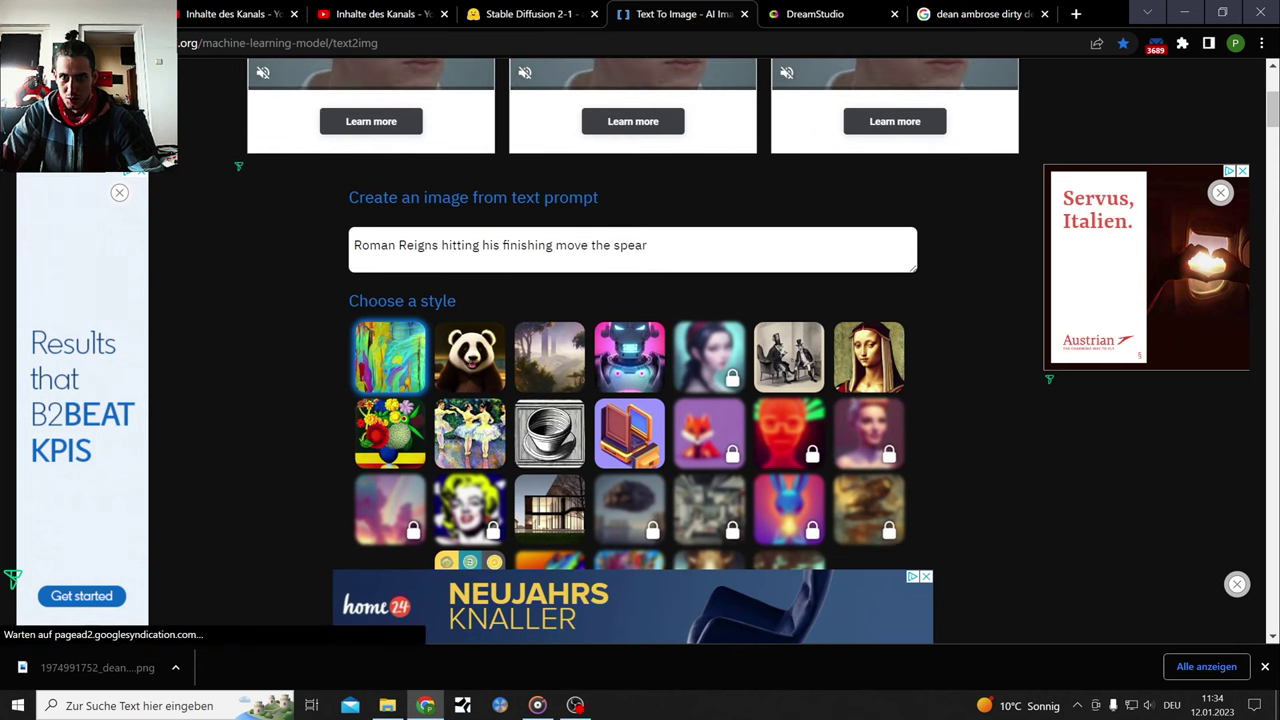
drag(650, 245, 352, 245)
key(BackSpace)
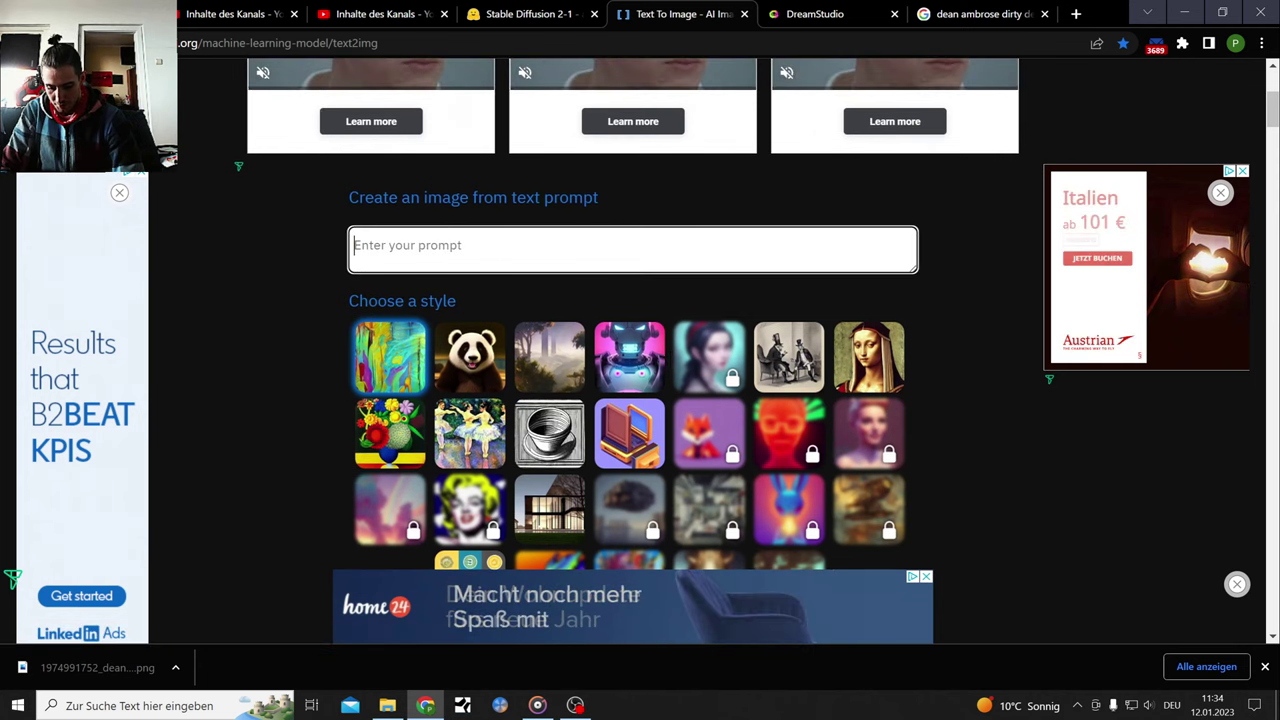
key(ctrl+v)
key(Return)
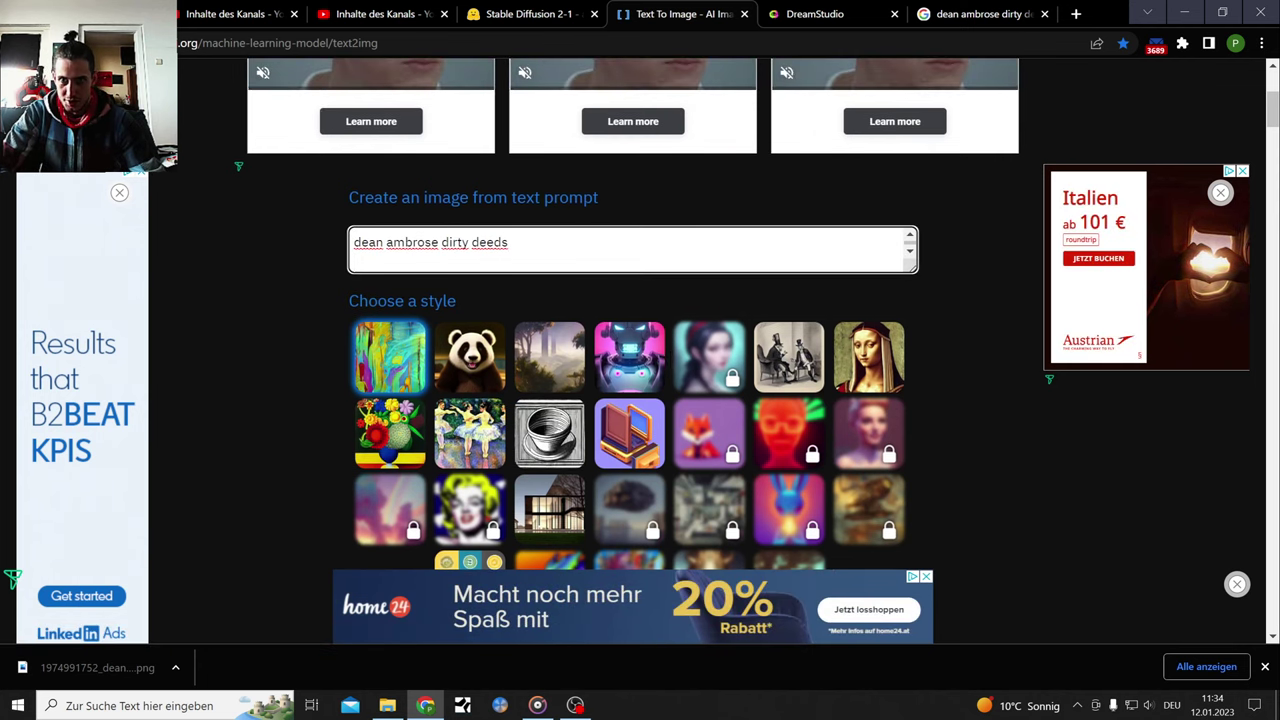
scroll(686, 340, down, 3)
click(686, 340)
scroll(897, 423, down, 1)
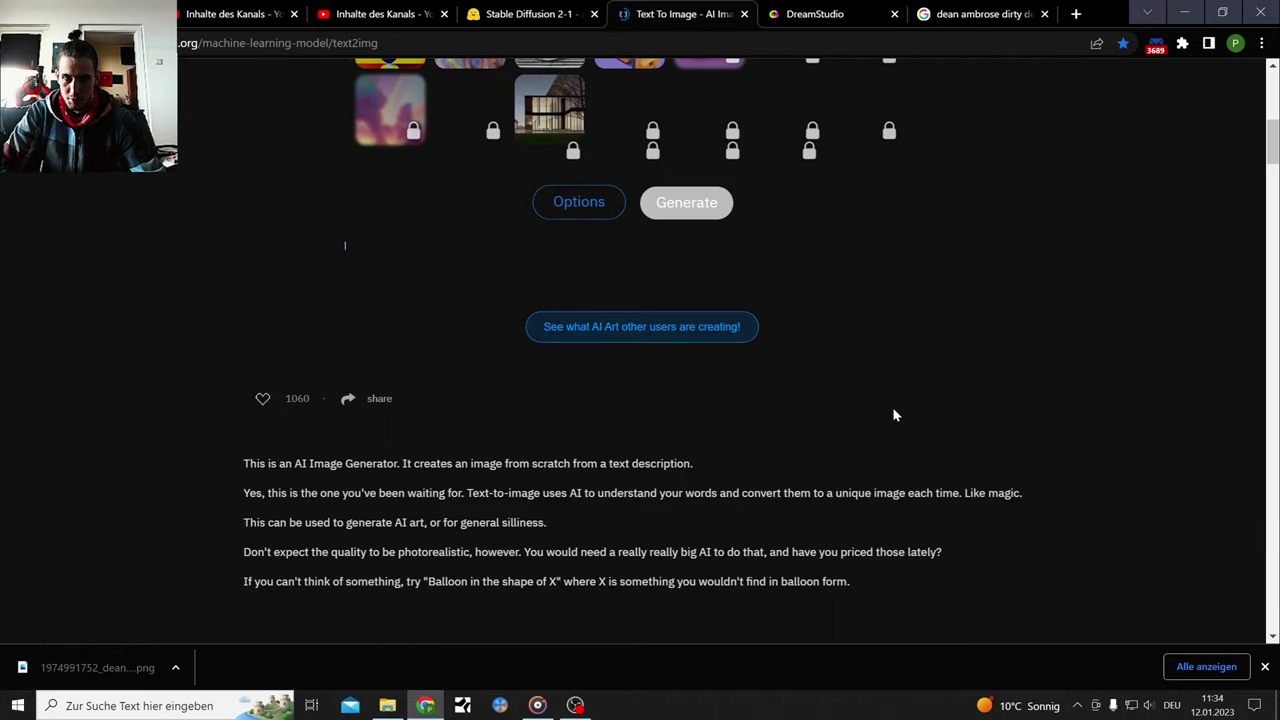
click(551, 14)
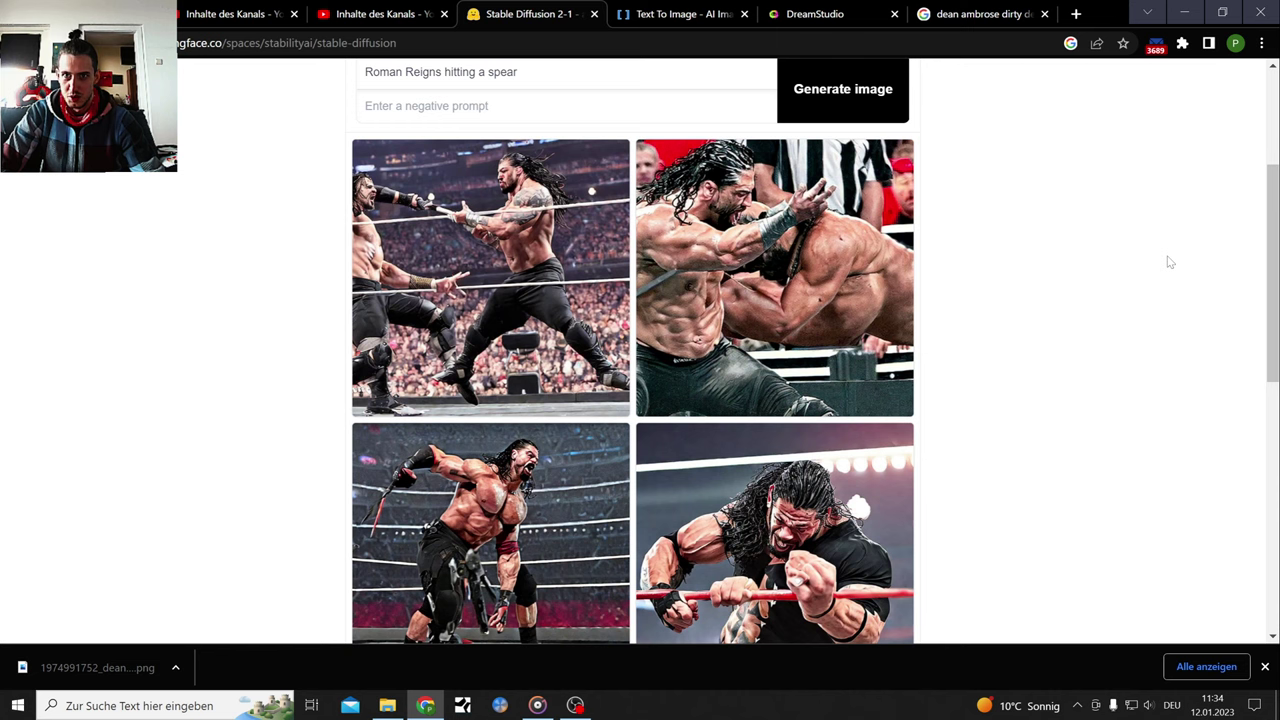
Save the first Roman Reigns spear image as Download.jpeg
scroll(1170, 262, down, 1)
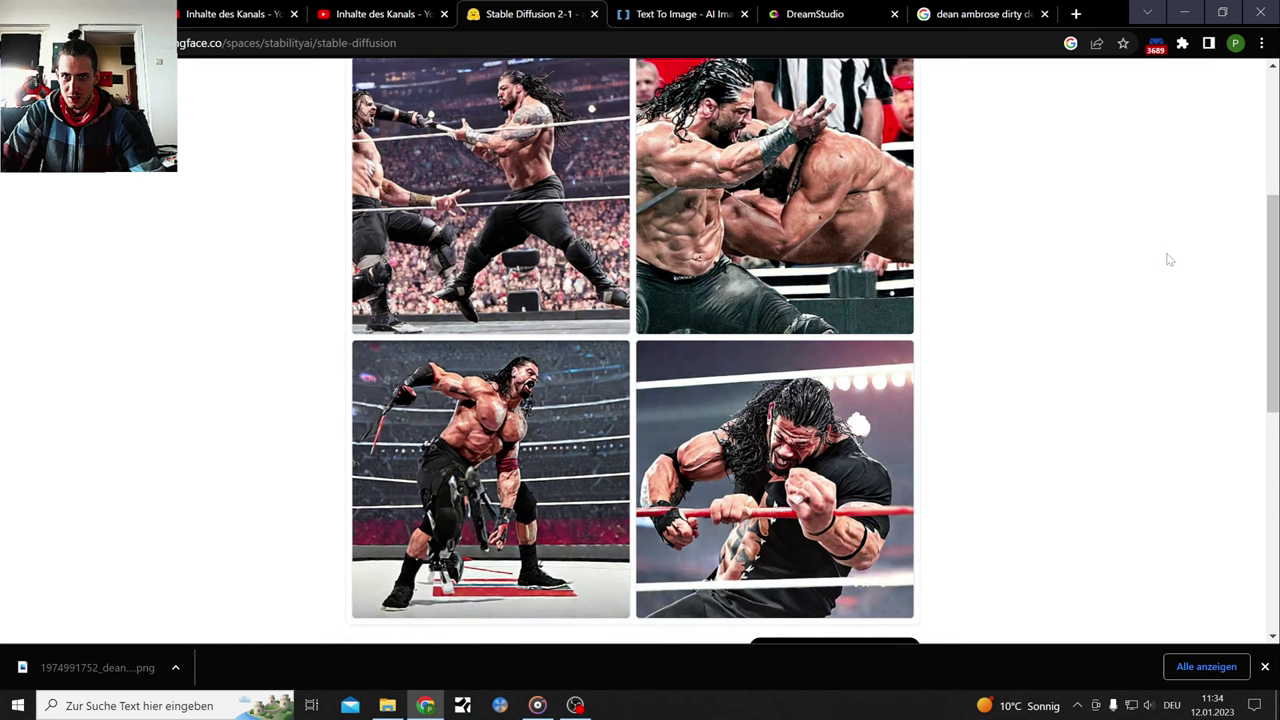
click(1263, 668)
scroll(1011, 506, up, 1)
click(812, 288)
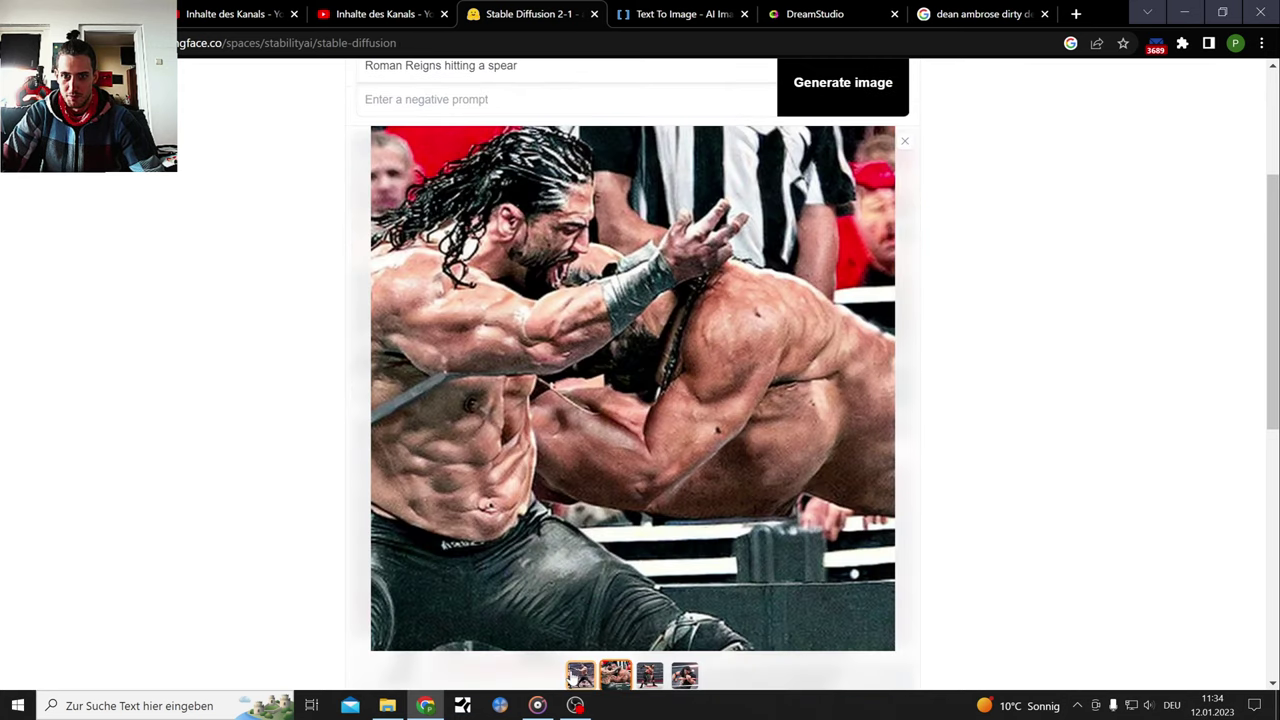
click(578, 676)
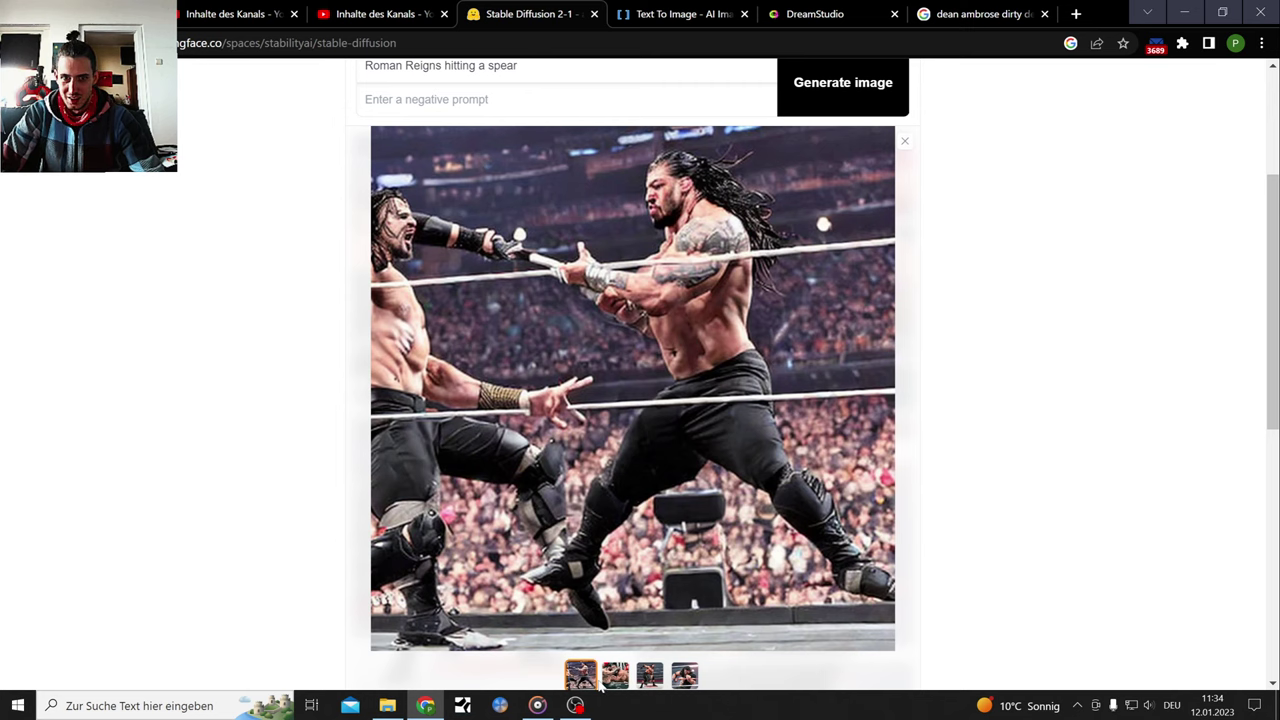
right_click(743, 460)
click(780, 469)
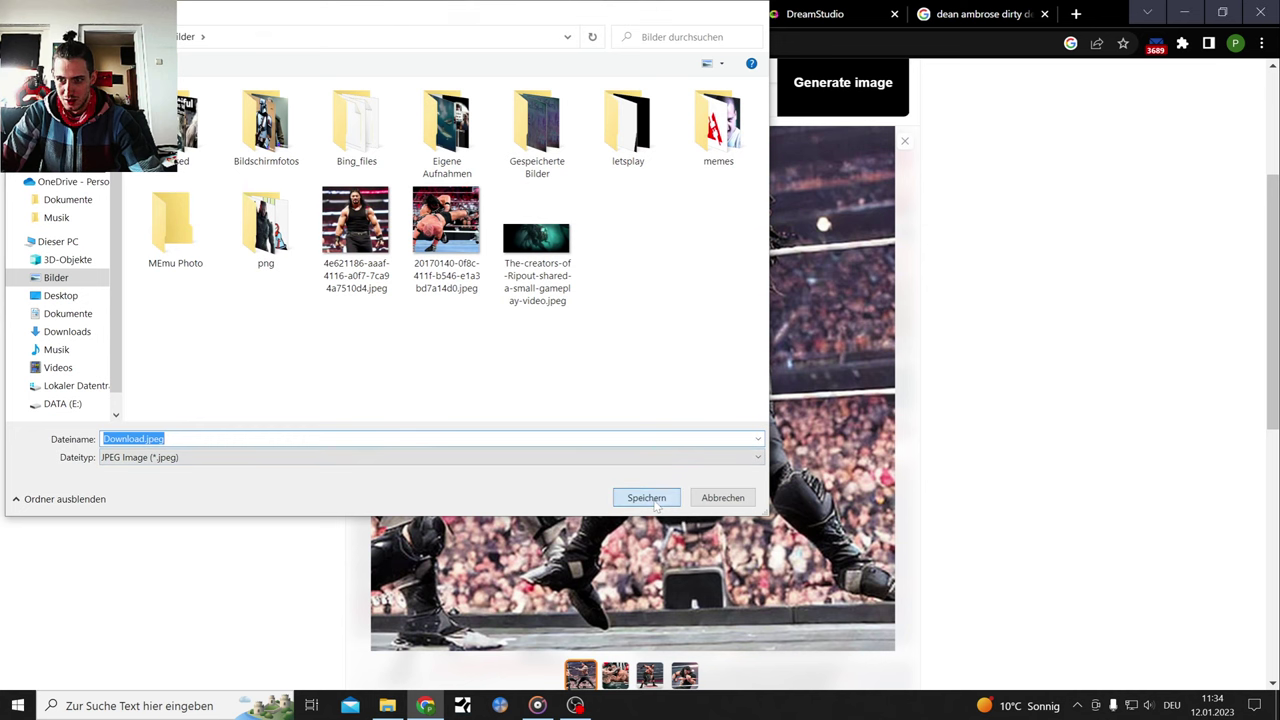
click(646, 498)
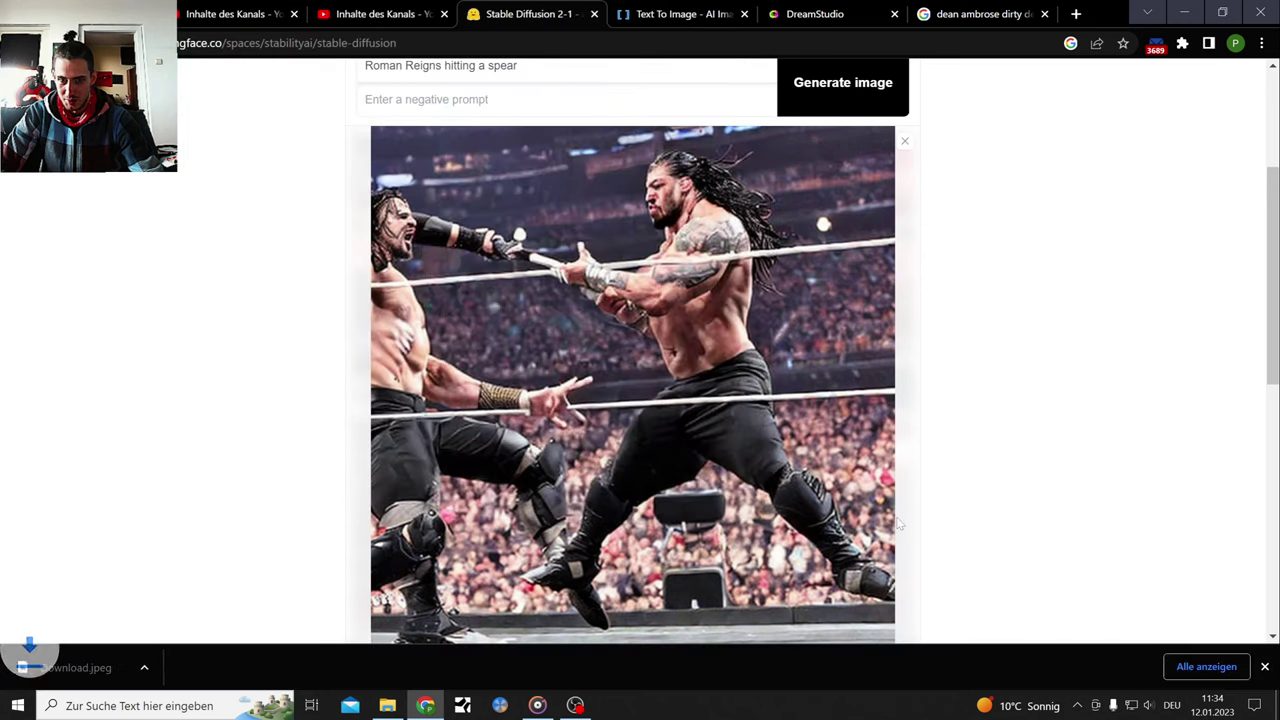
click(1263, 667)
Save the third and fourth spear images as Download (1).jpeg and Download (2).jpeg
click(650, 678)
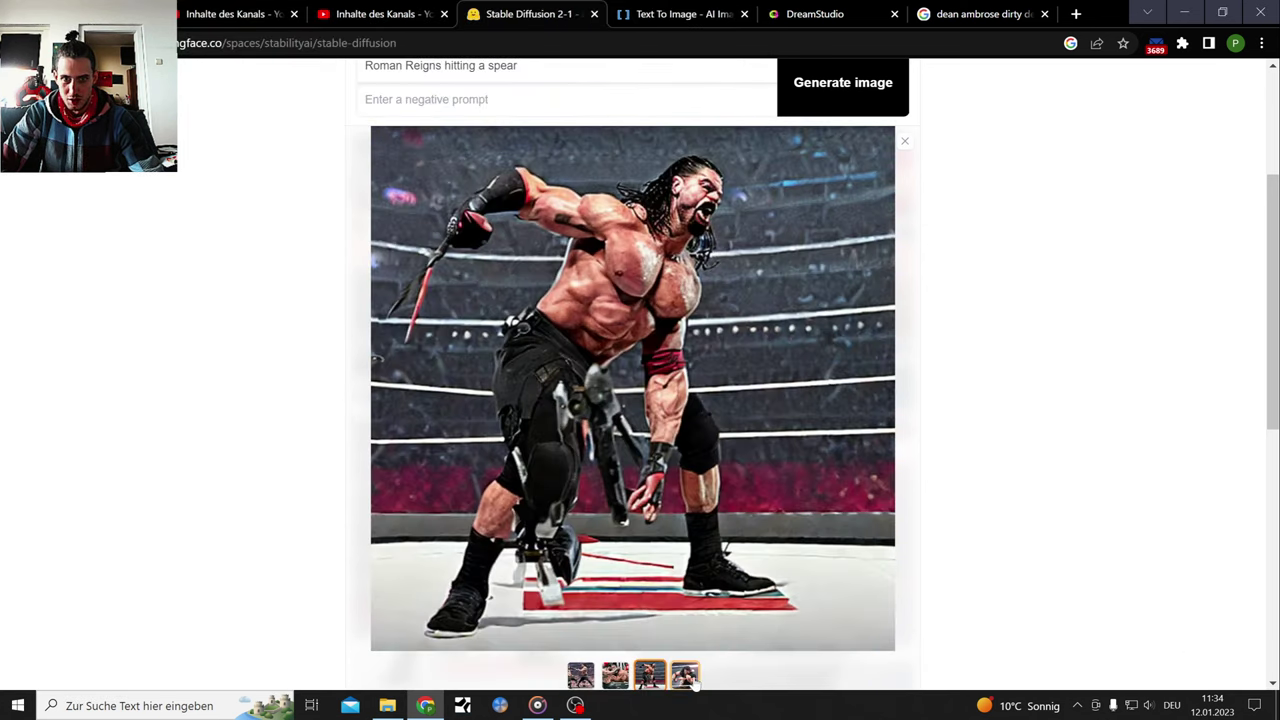
right_click(675, 385)
click(730, 411)
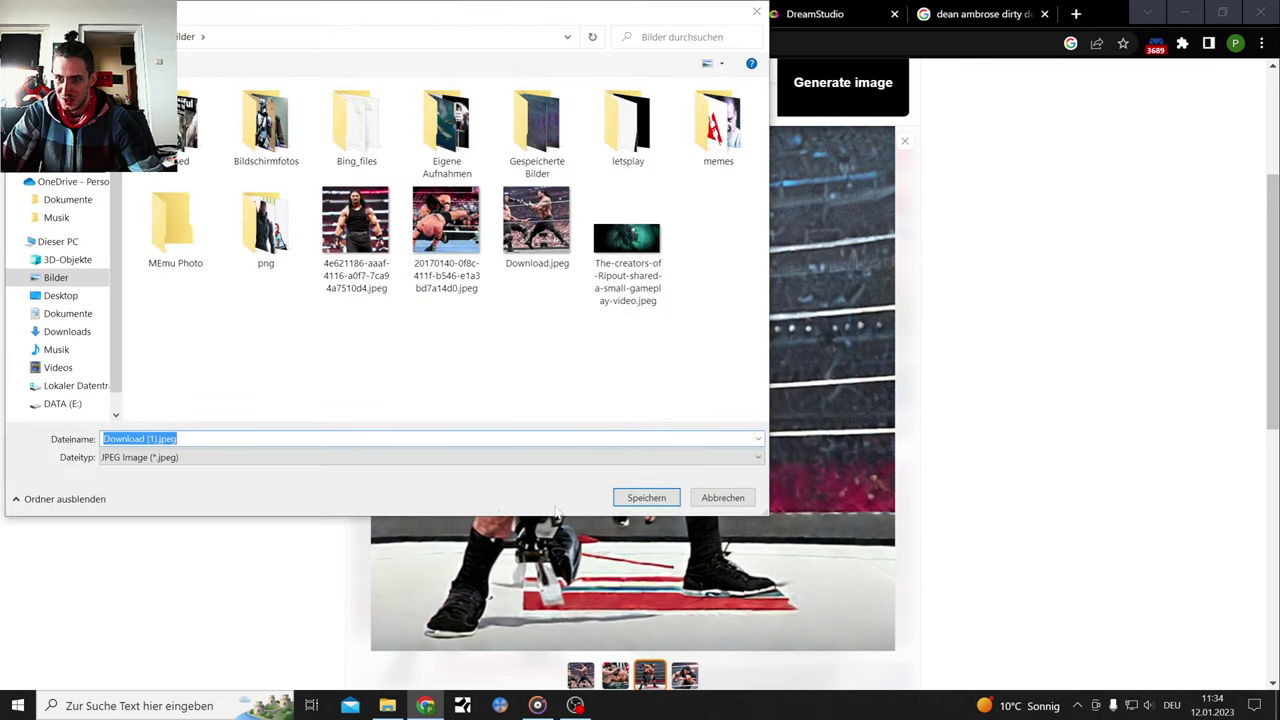
click(646, 497)
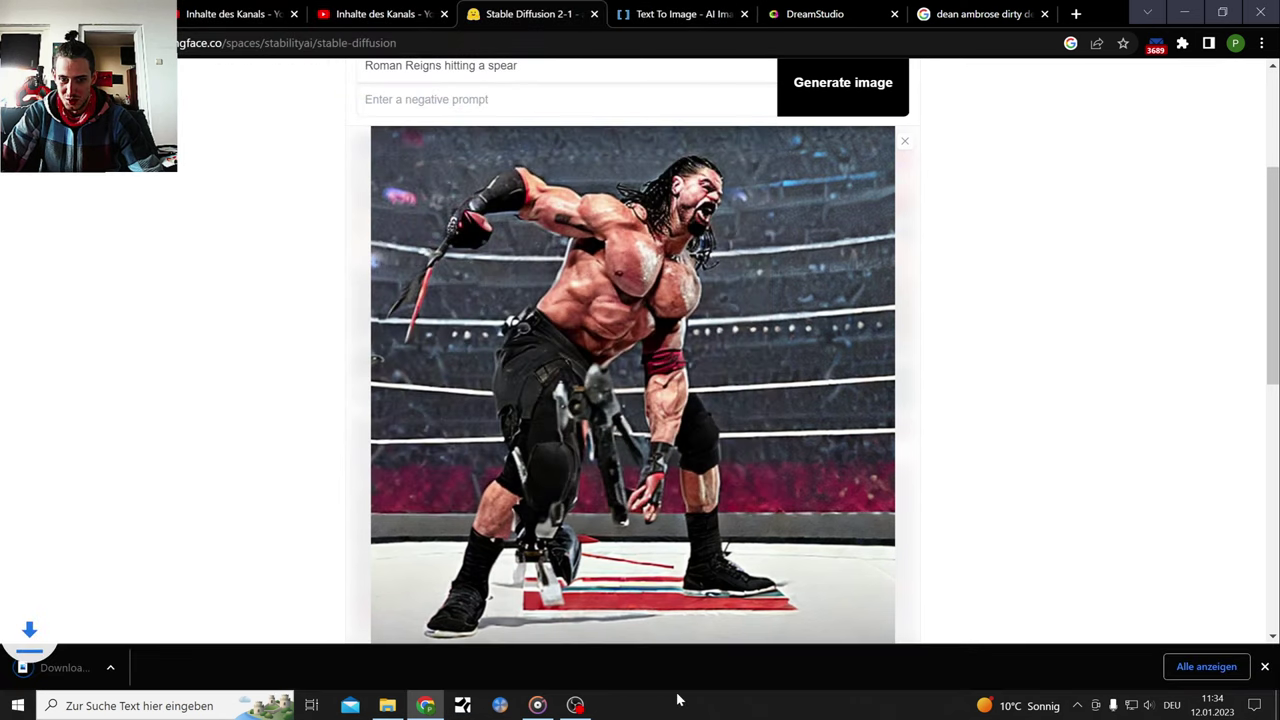
click(1264, 666)
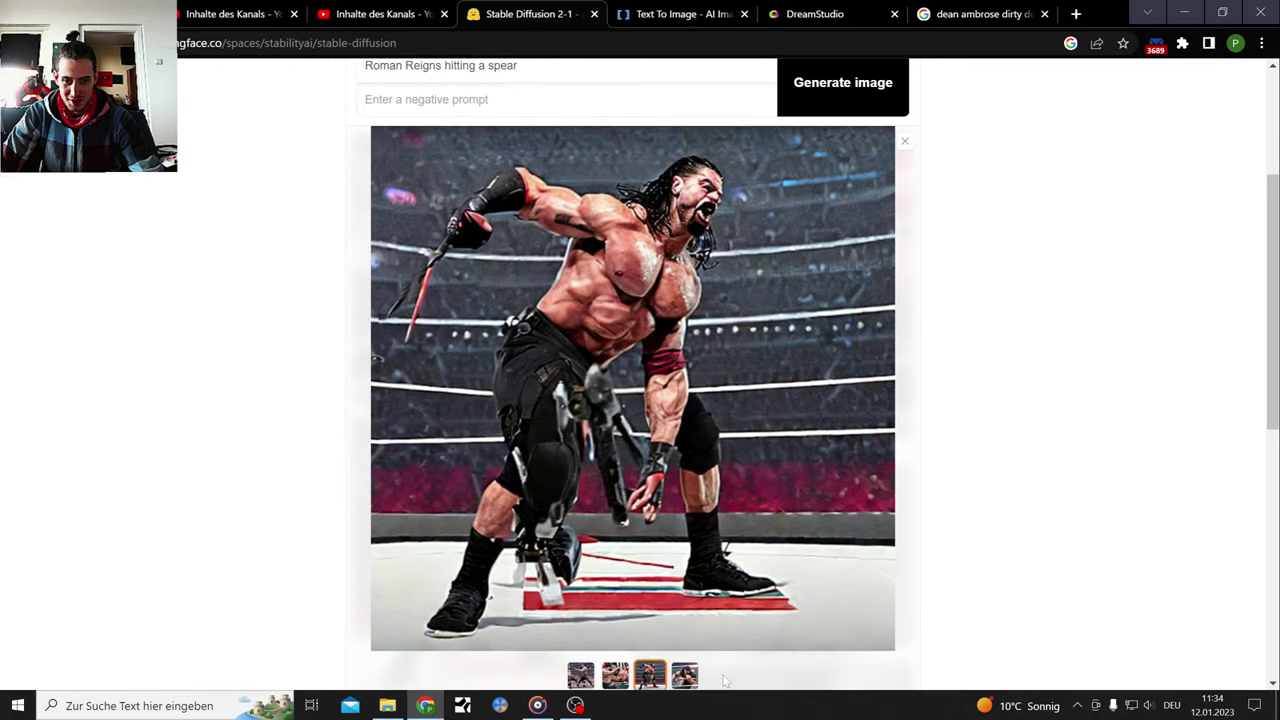
click(686, 677)
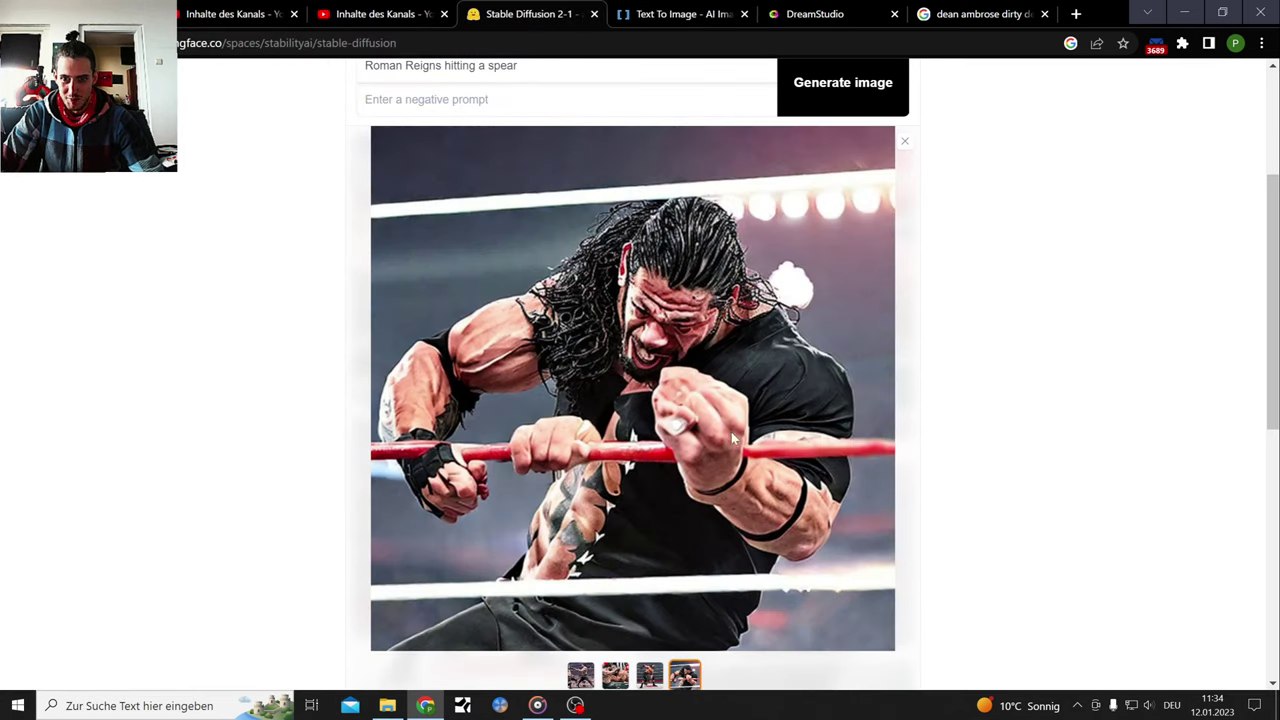
right_click(709, 378)
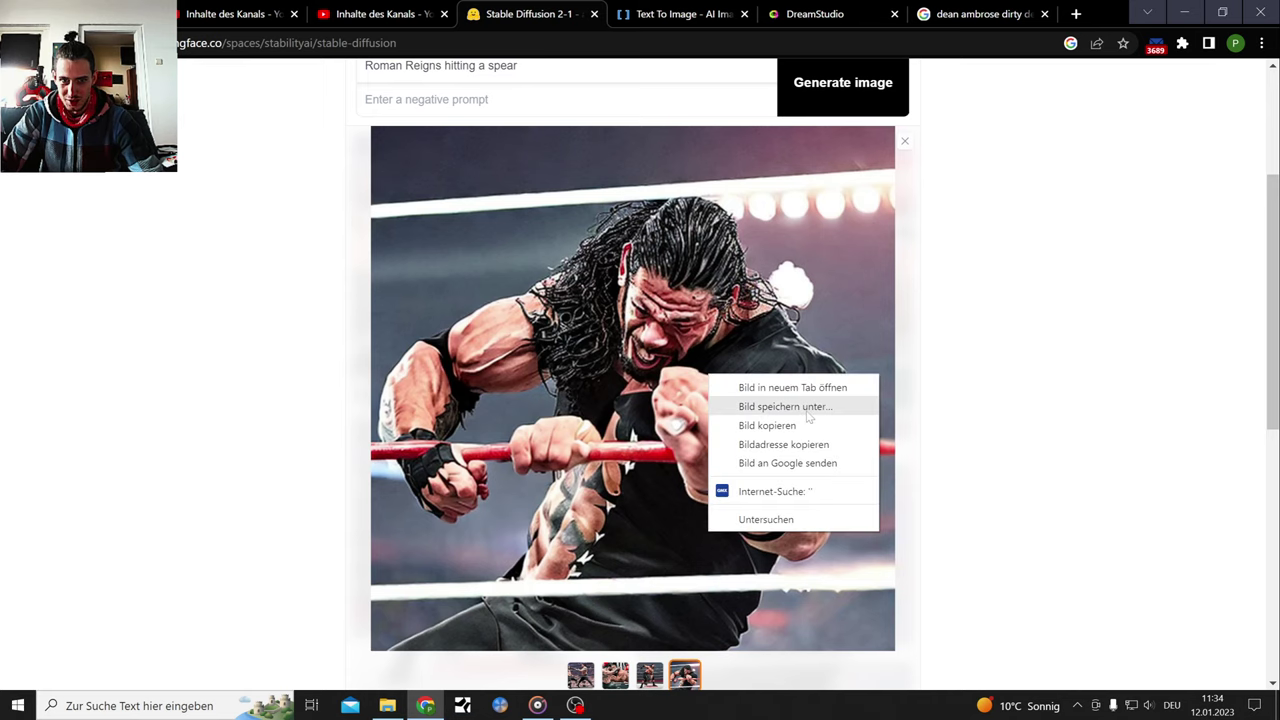
click(790, 407)
click(645, 497)
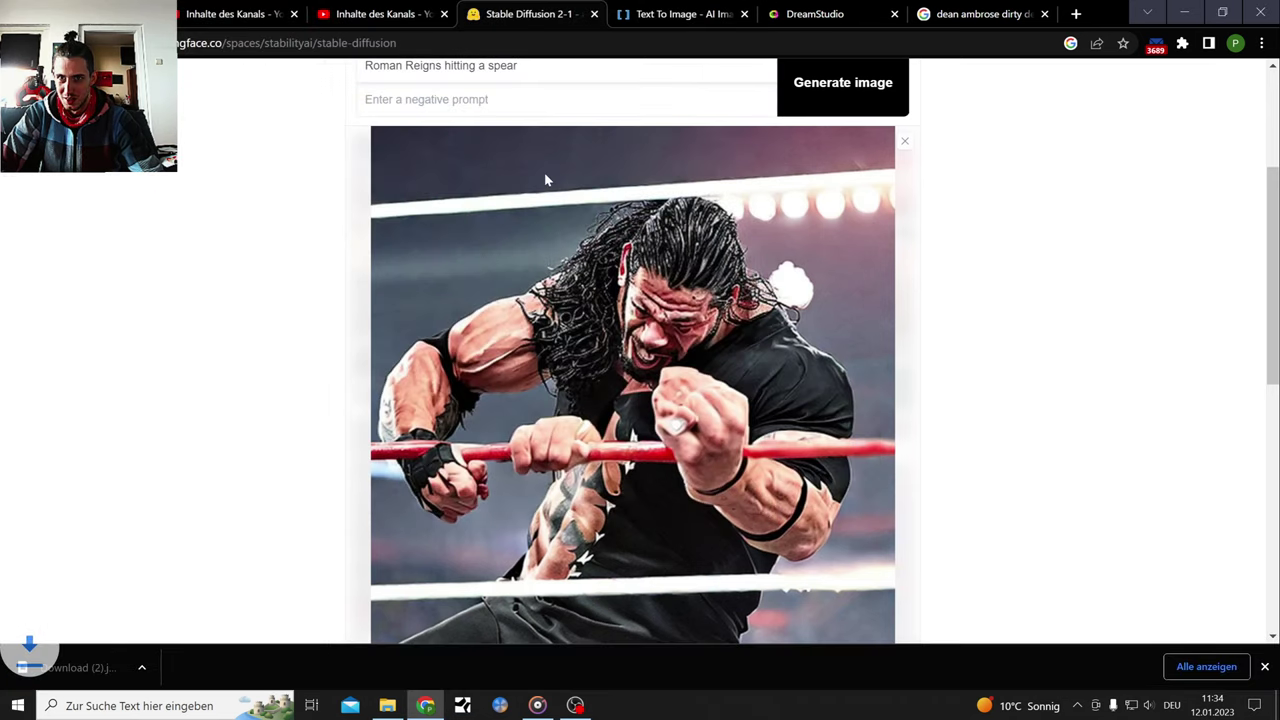
scroll(1160, 630, up, 2)
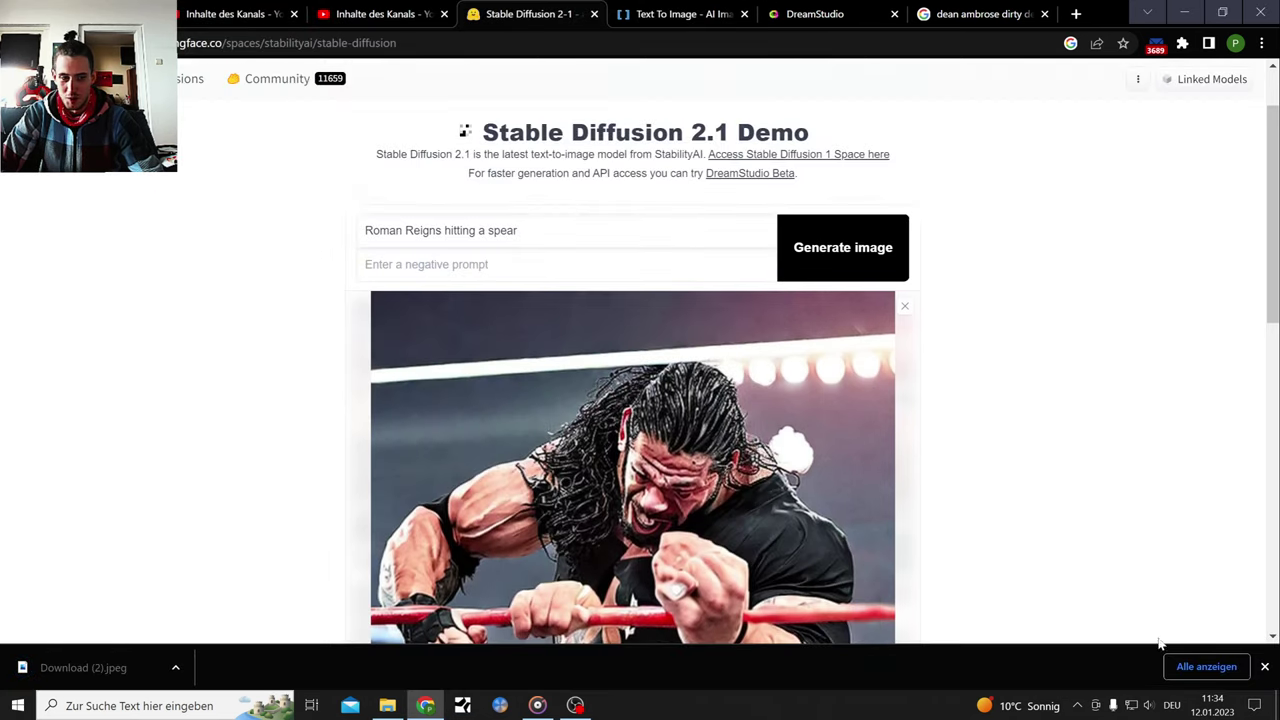
click(1265, 665)
Replace the Stable Diffusion prompt with 'dean ambrose dirty deeds' and generate
drag(518, 231, 364, 231)
key(BackSpace)
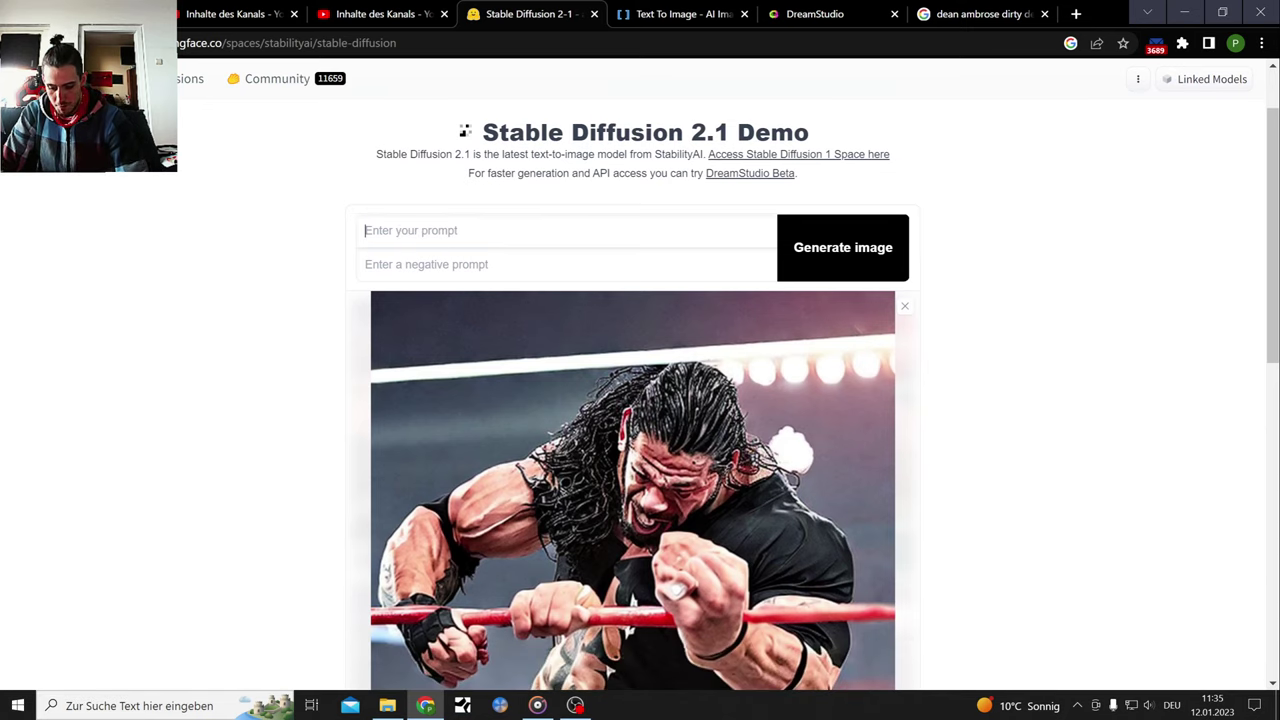
text(dean ambrose dirty deeds)
key(Return)
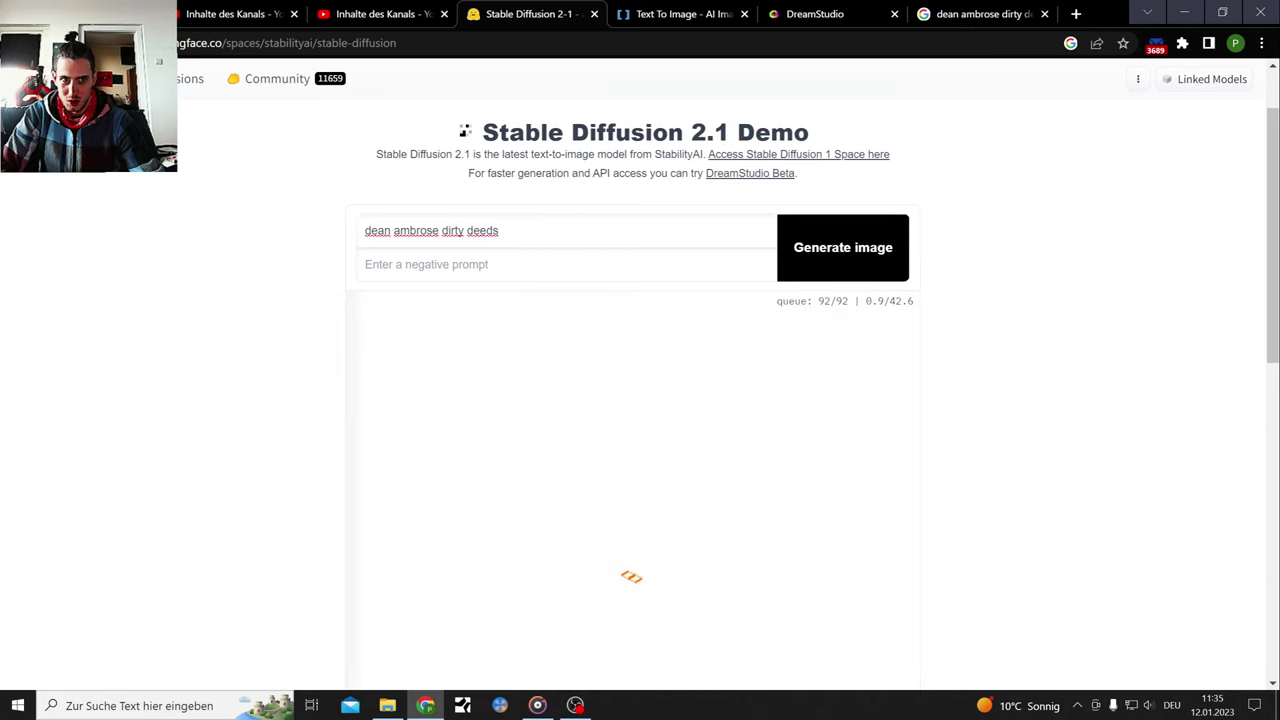
Replace the DreamStudio prompt with 'john moxley'
click(815, 14)
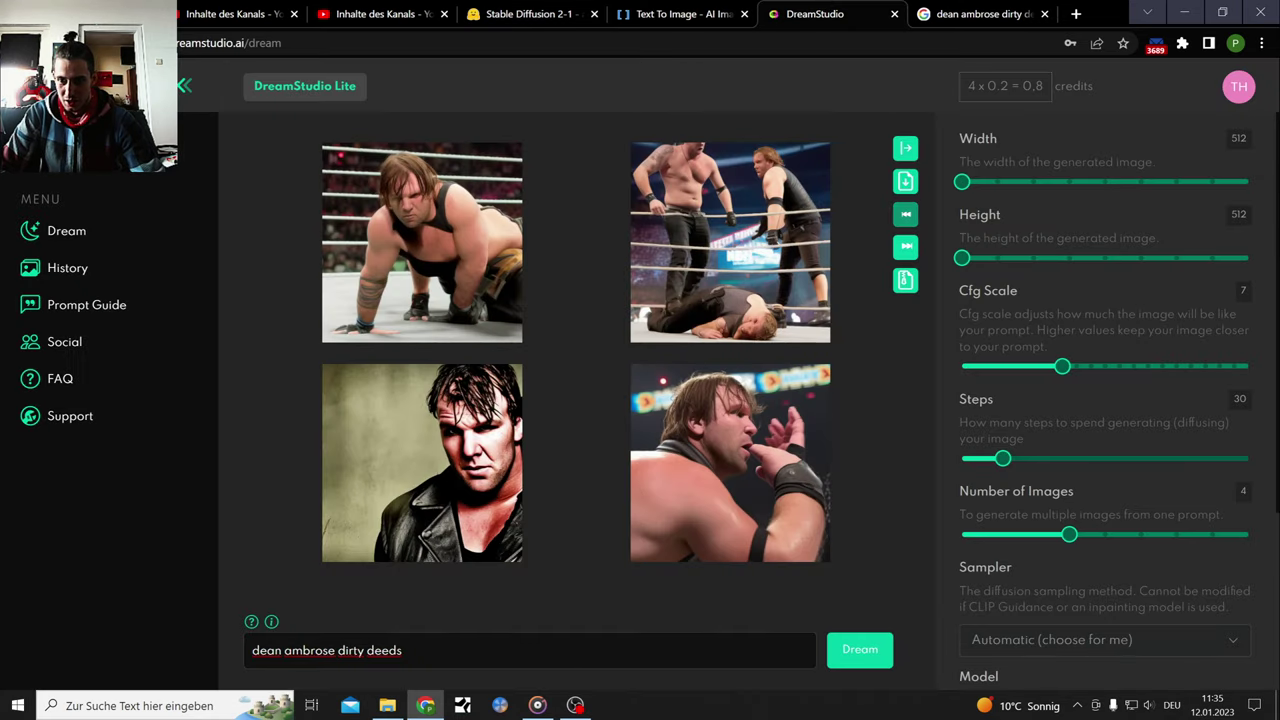
key(ctrl+a)
text(jo)
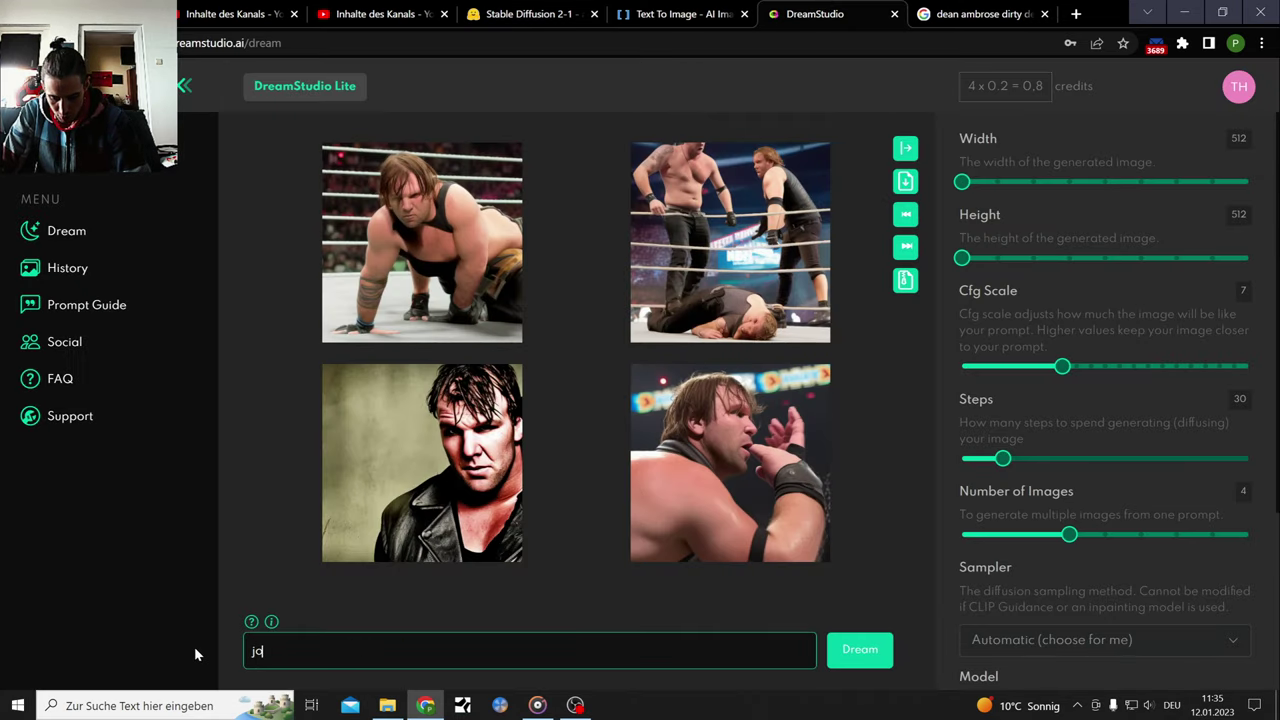
text(hn moxle)
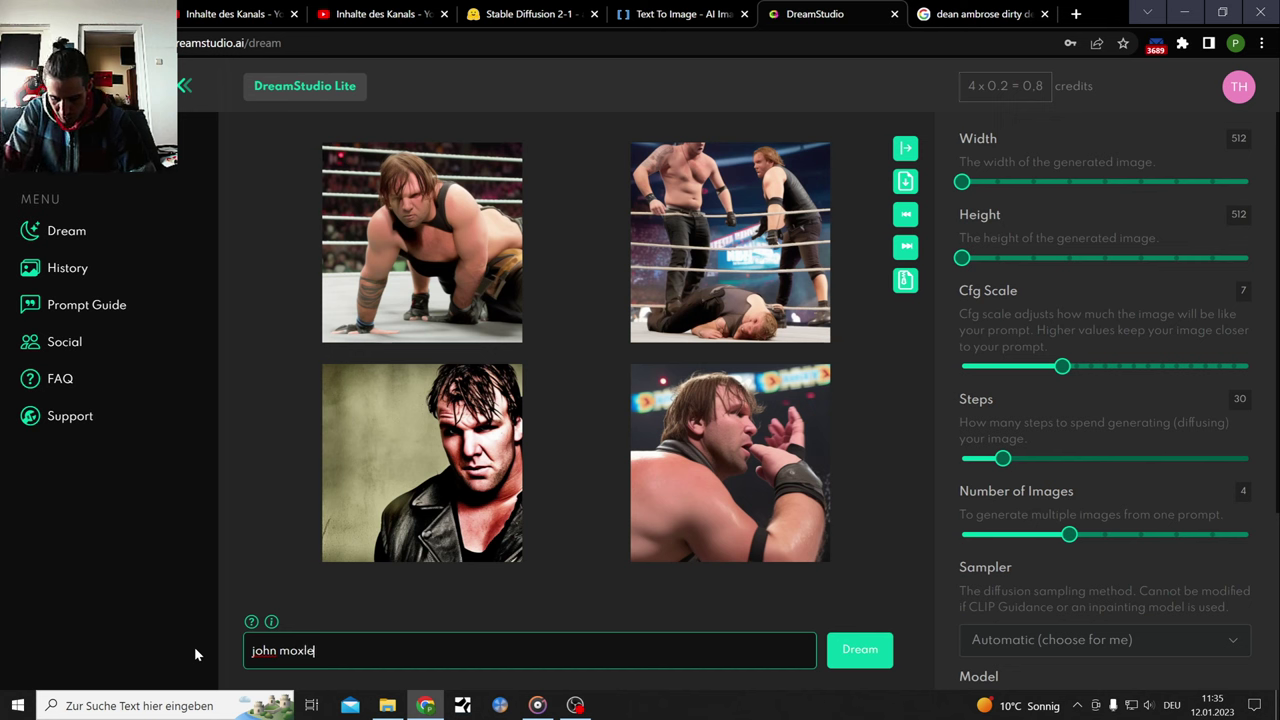
text(y)
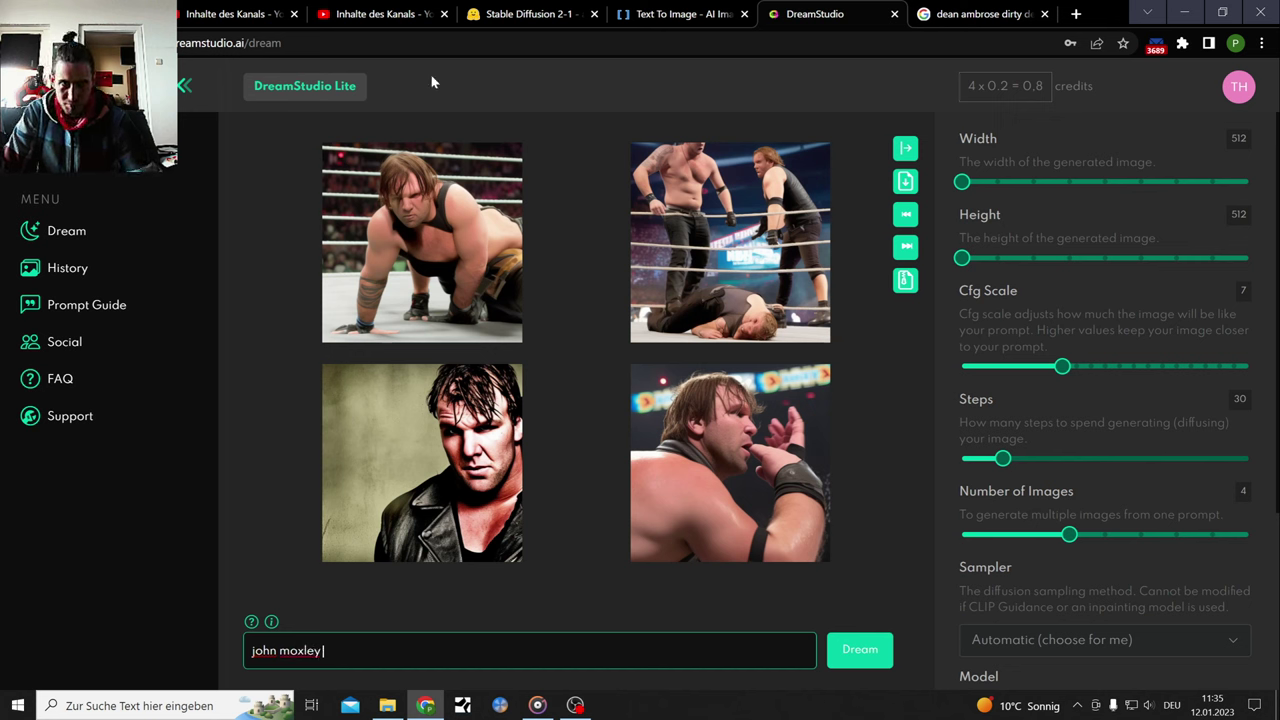
click(984, 14)
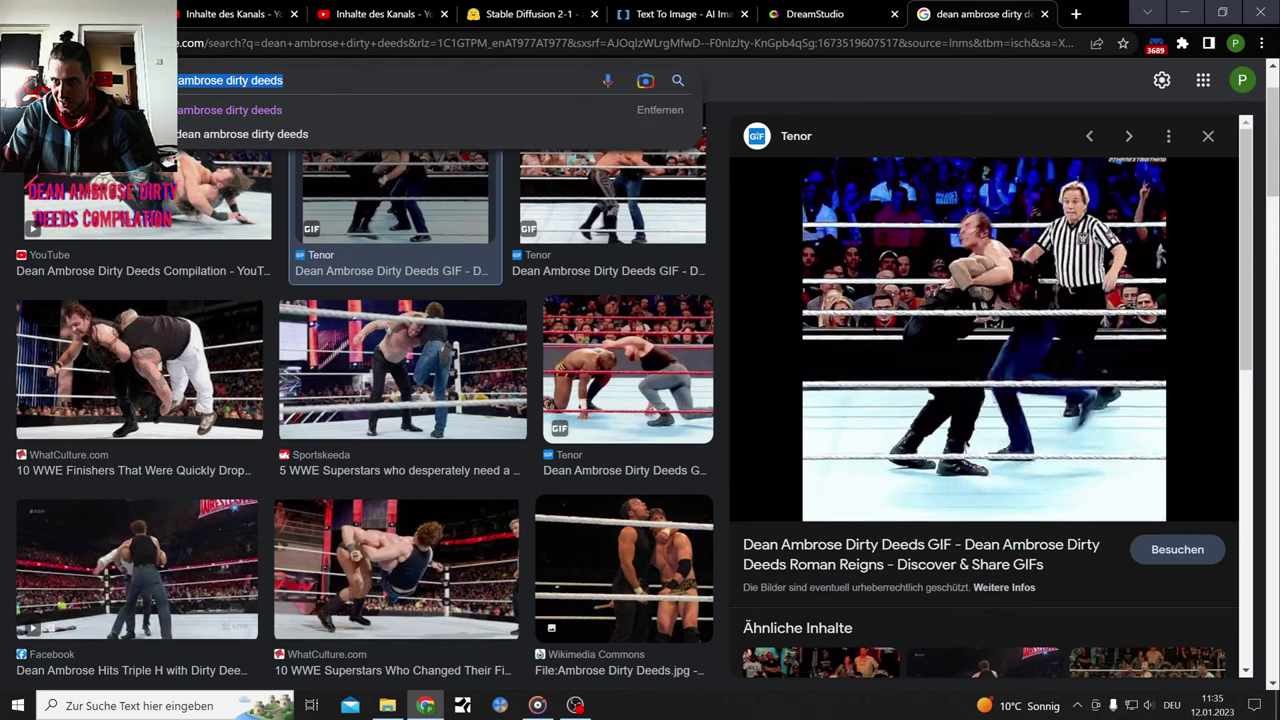
Search images for 'john moxley paradise', filter to paradigm shift, and preview a Tenor GIF
key(BackSpace)
text(john)
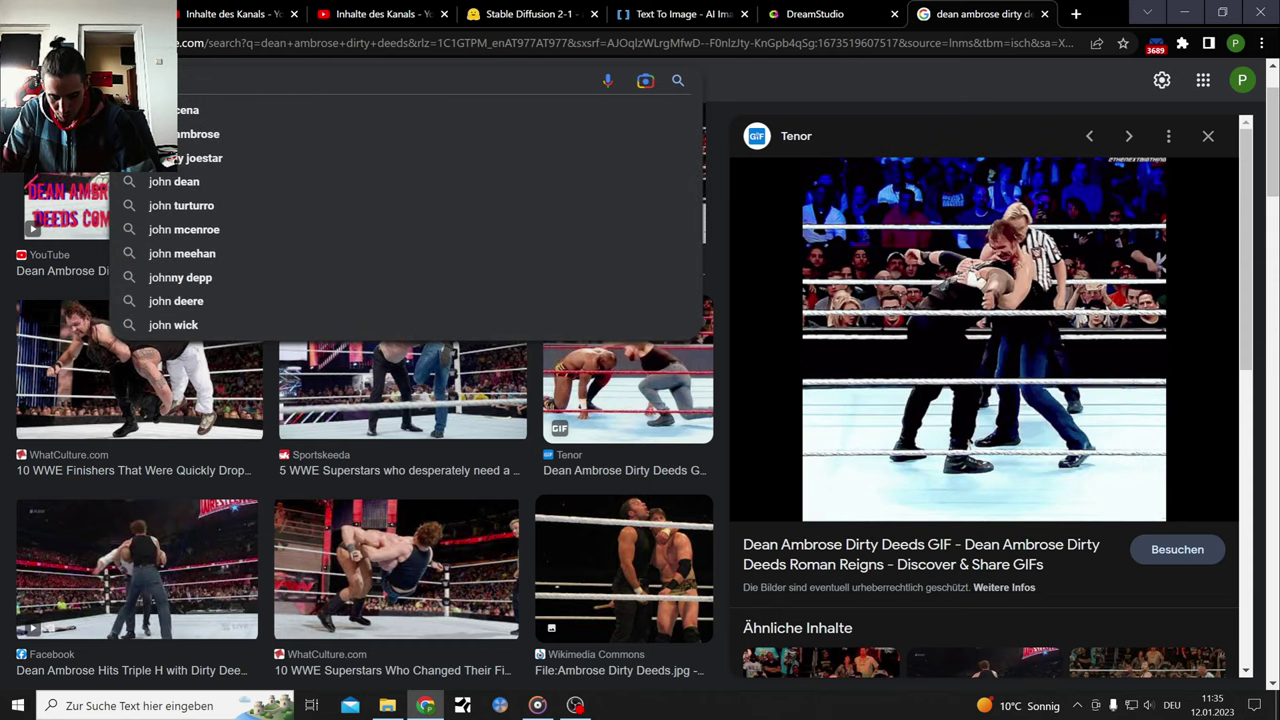
text( mo)
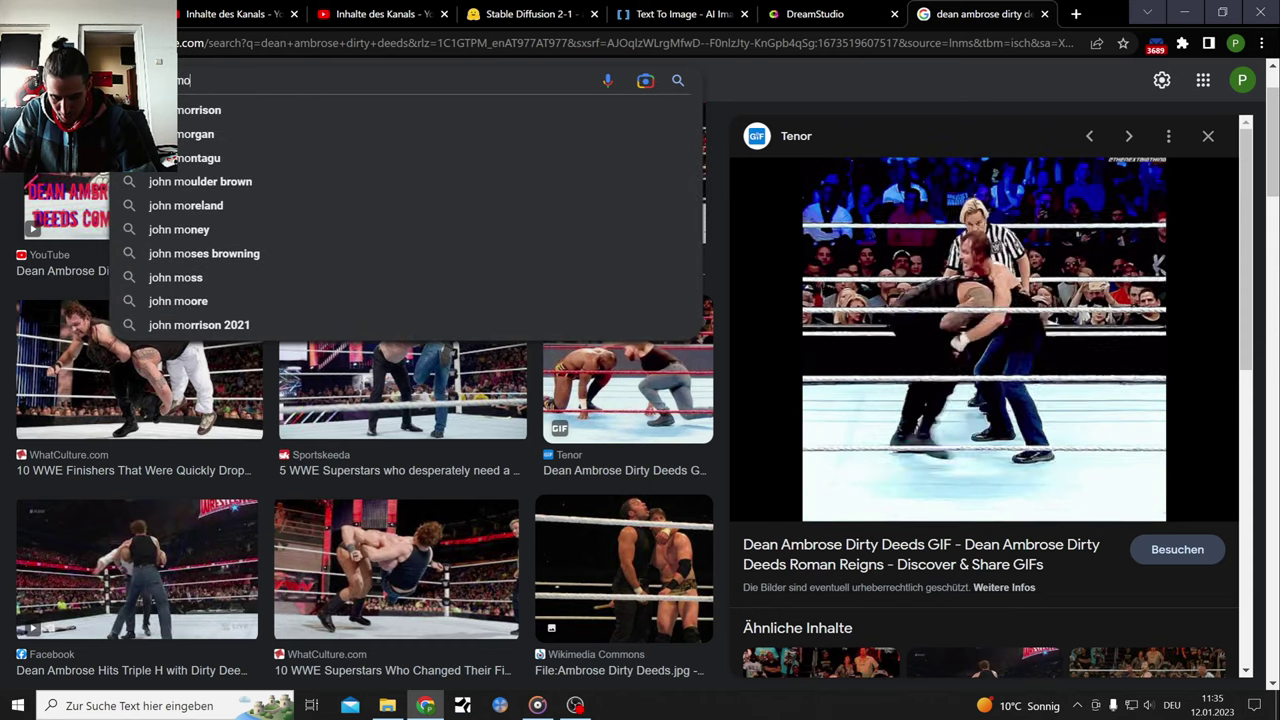
text(xley p)
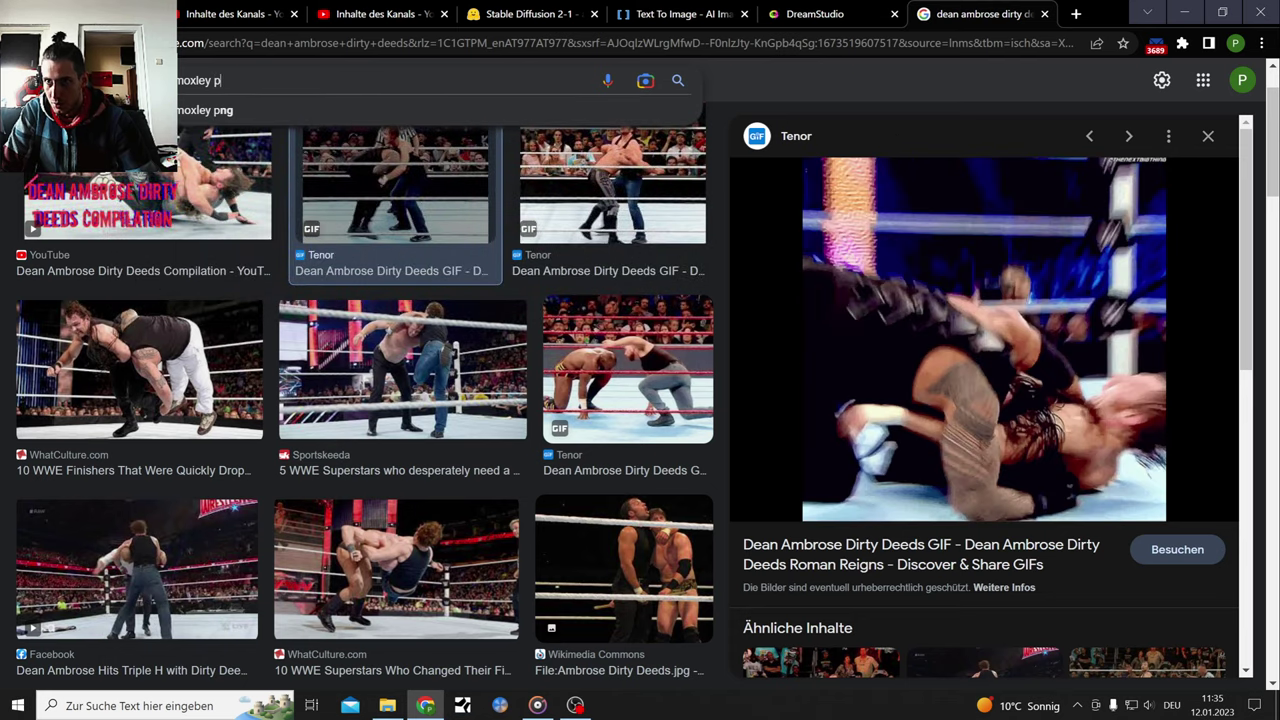
text(ar)
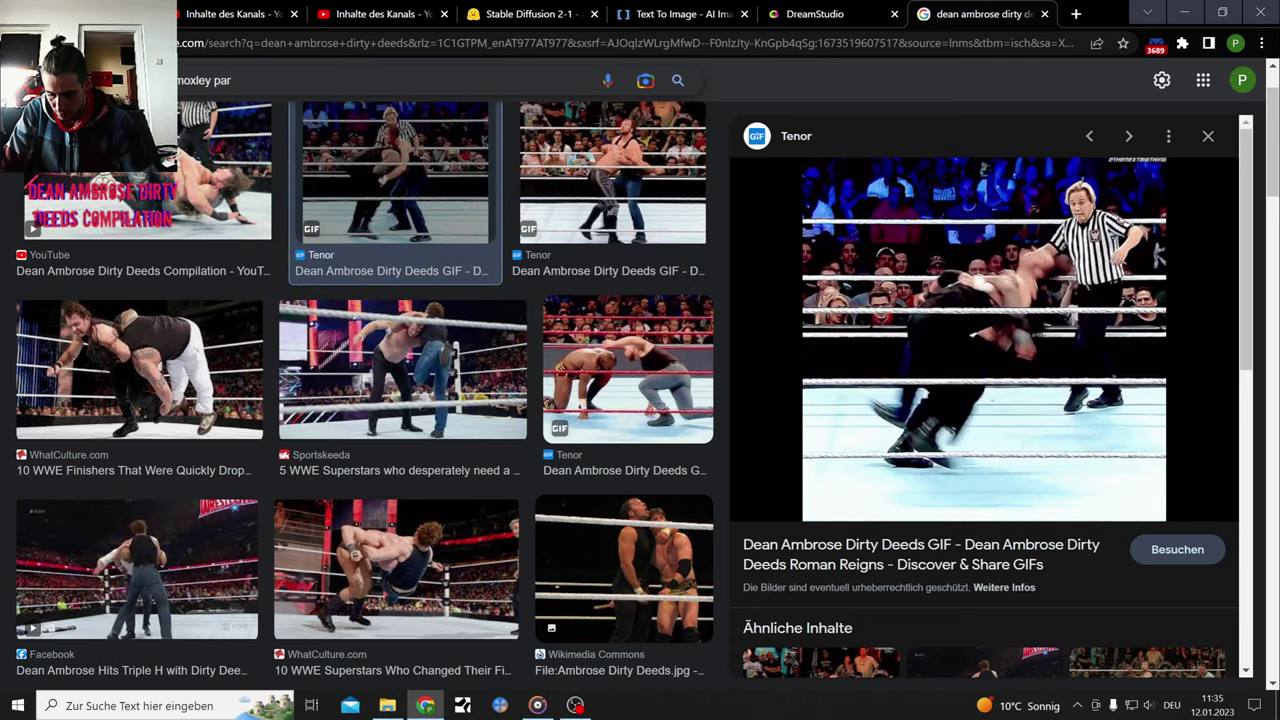
text(adise)
key(Return)
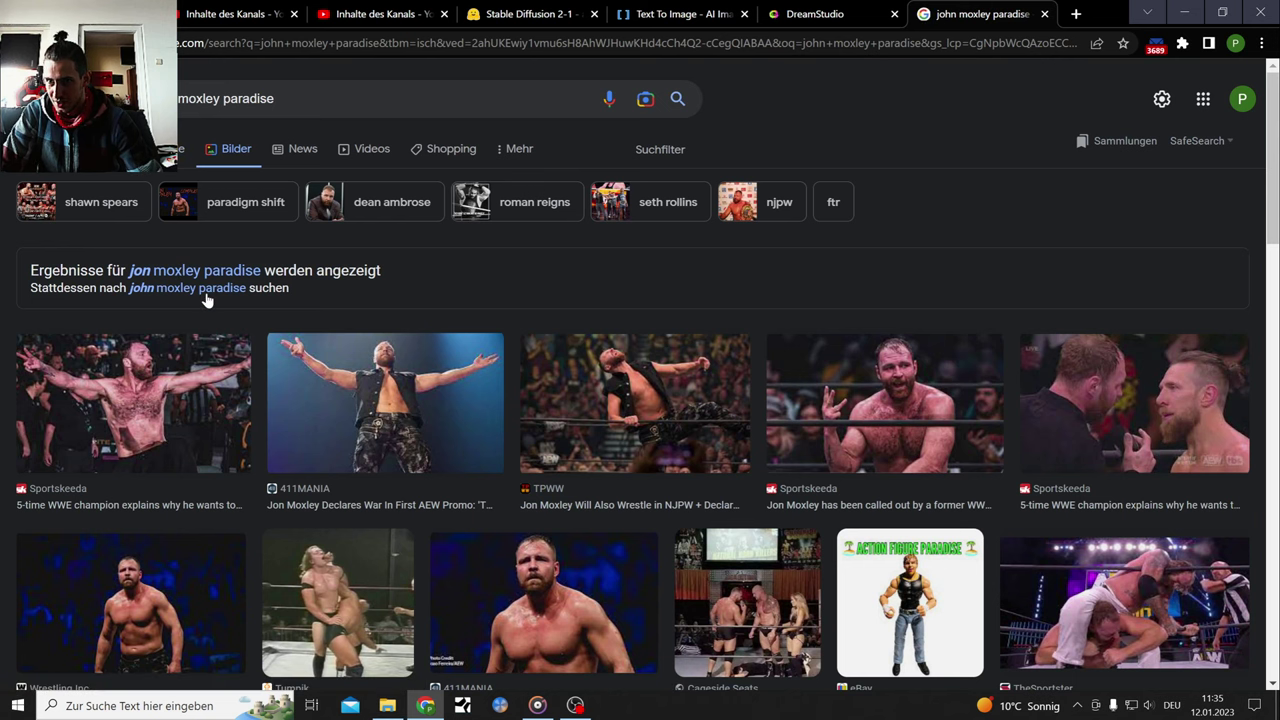
click(155, 149)
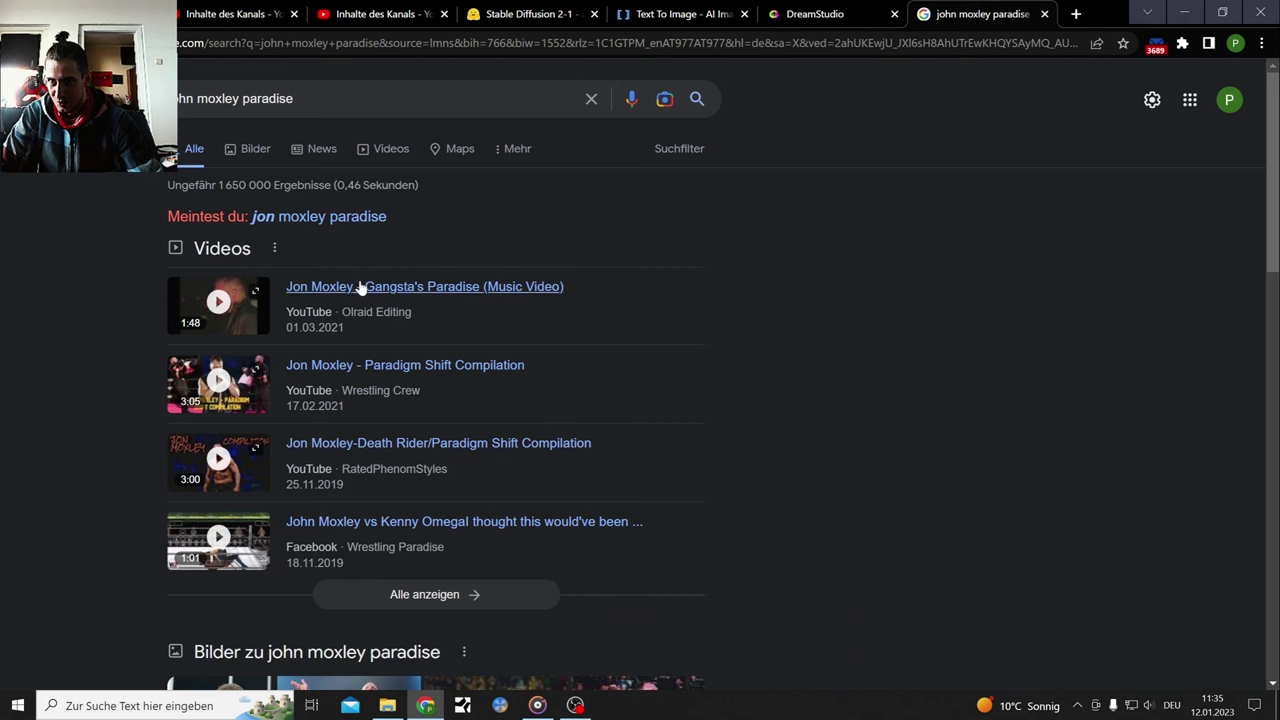
click(240, 151)
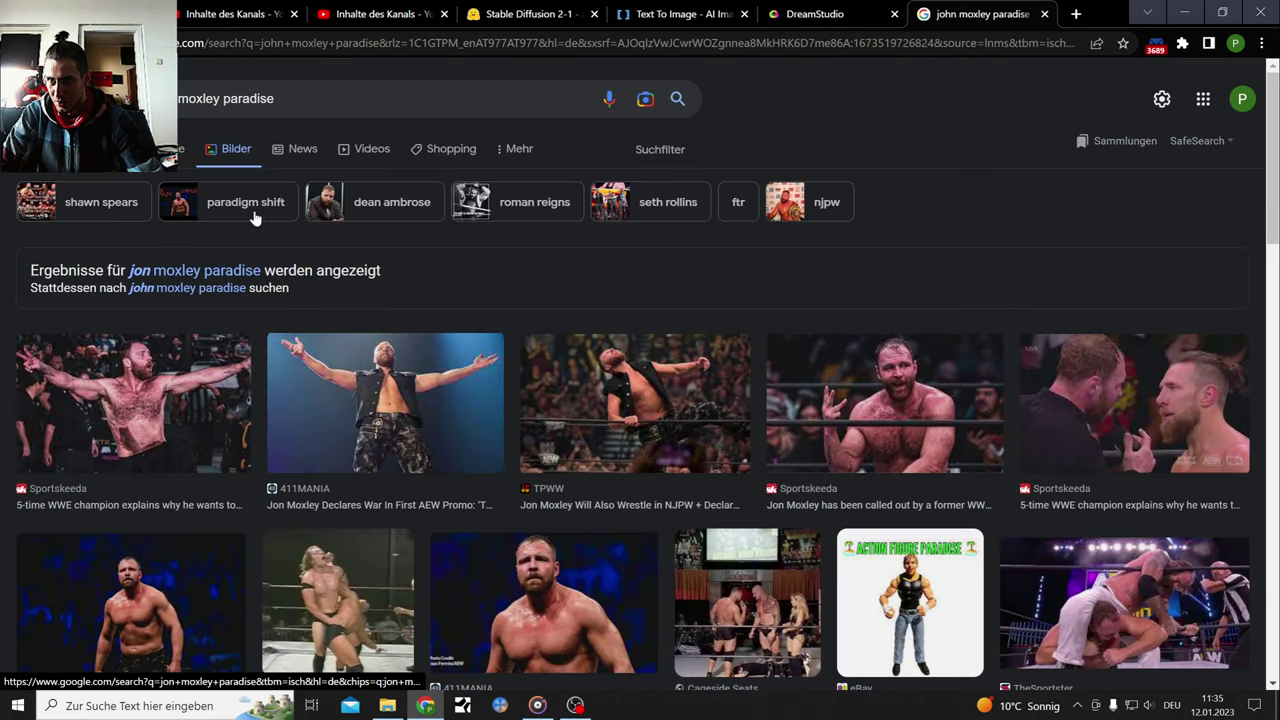
click(249, 206)
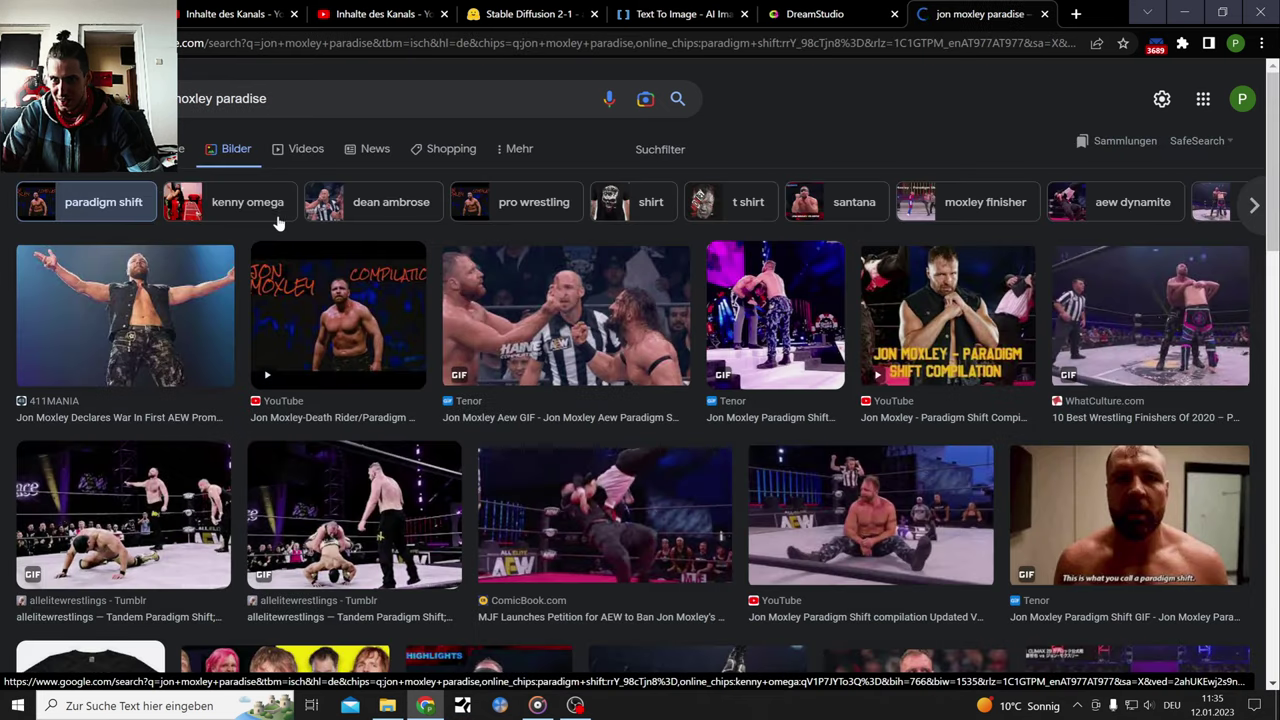
click(572, 313)
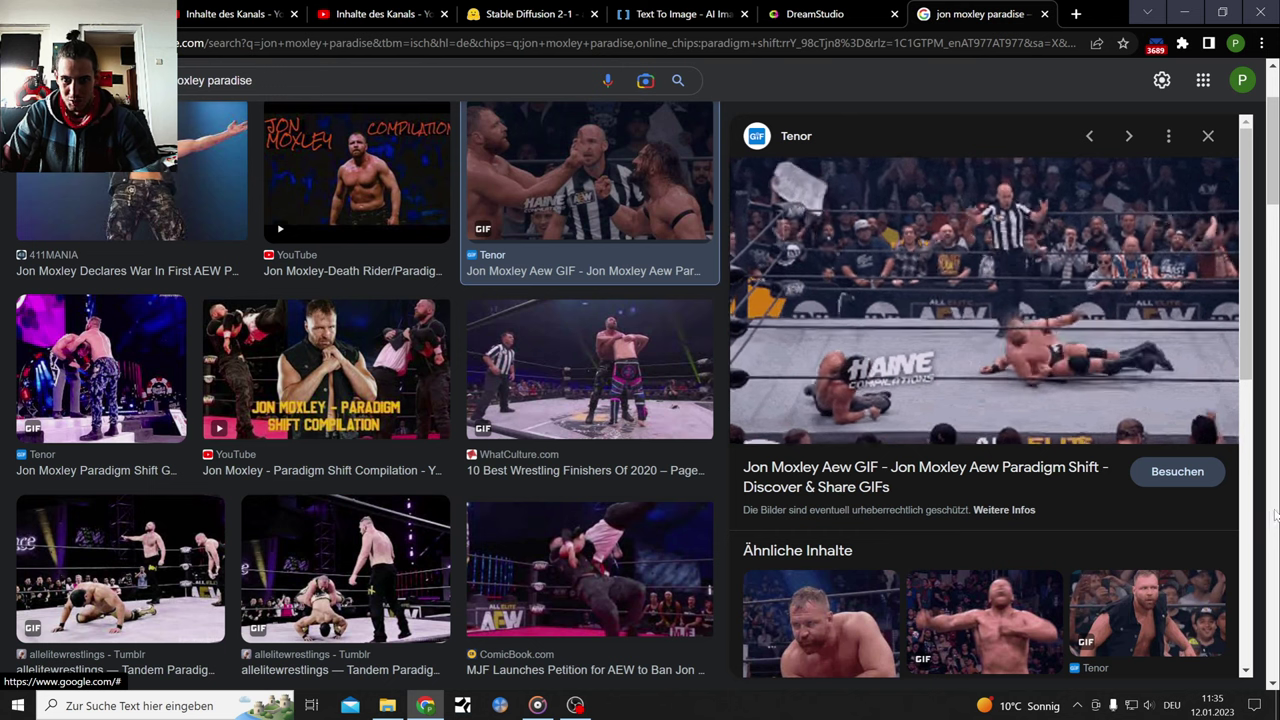
Reapply the paradigm shift filter and preview the Jon Moxley Paradigm Shift GIF
key(super)
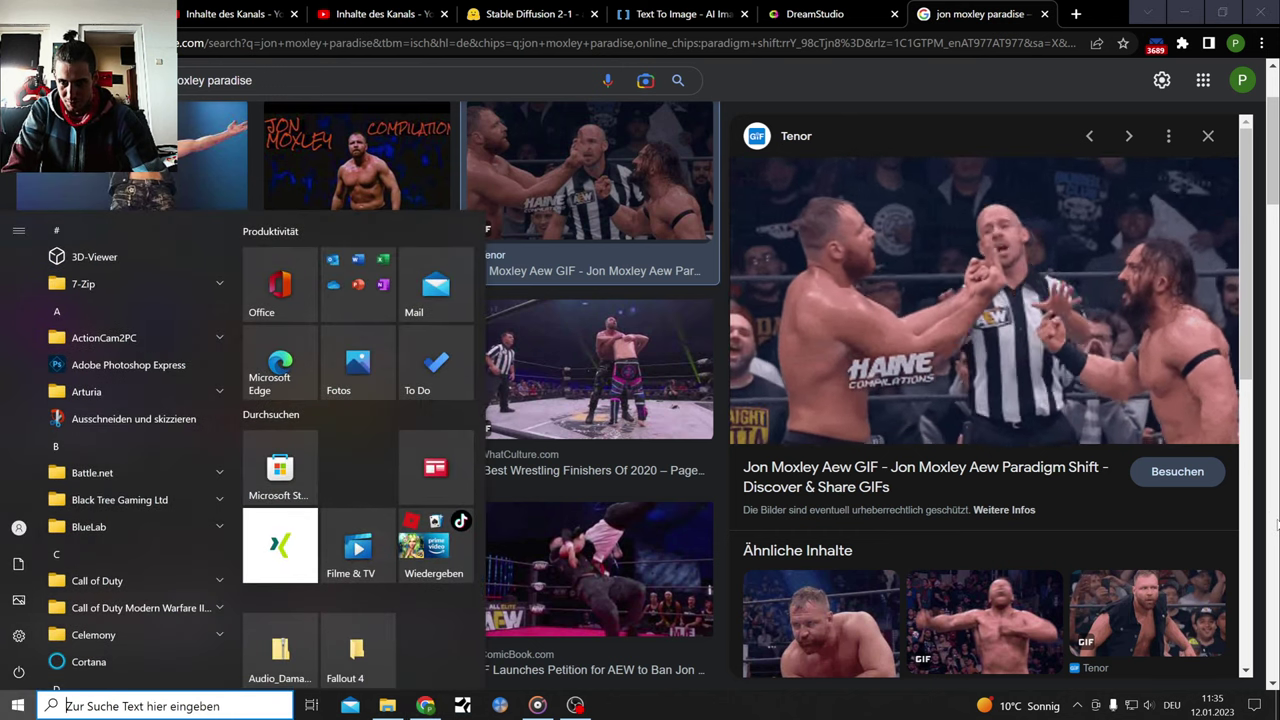
key(super)
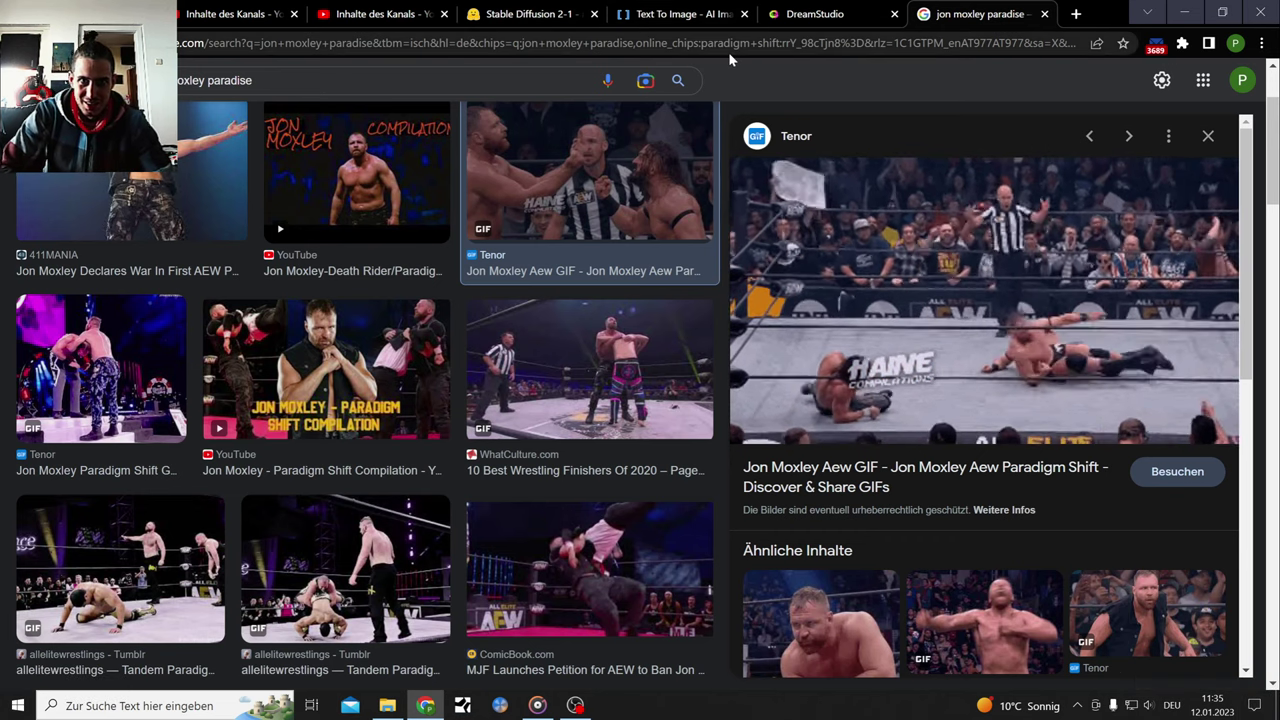
click(1208, 135)
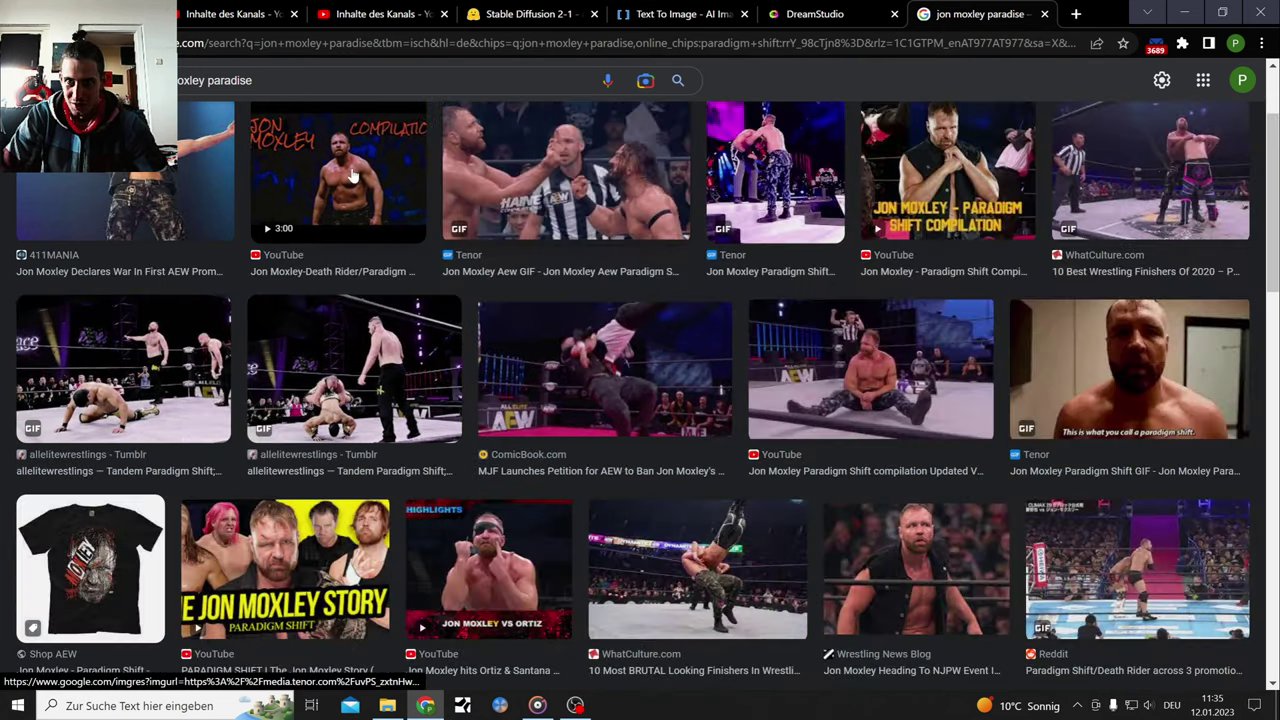
scroll(503, 240, up, 1)
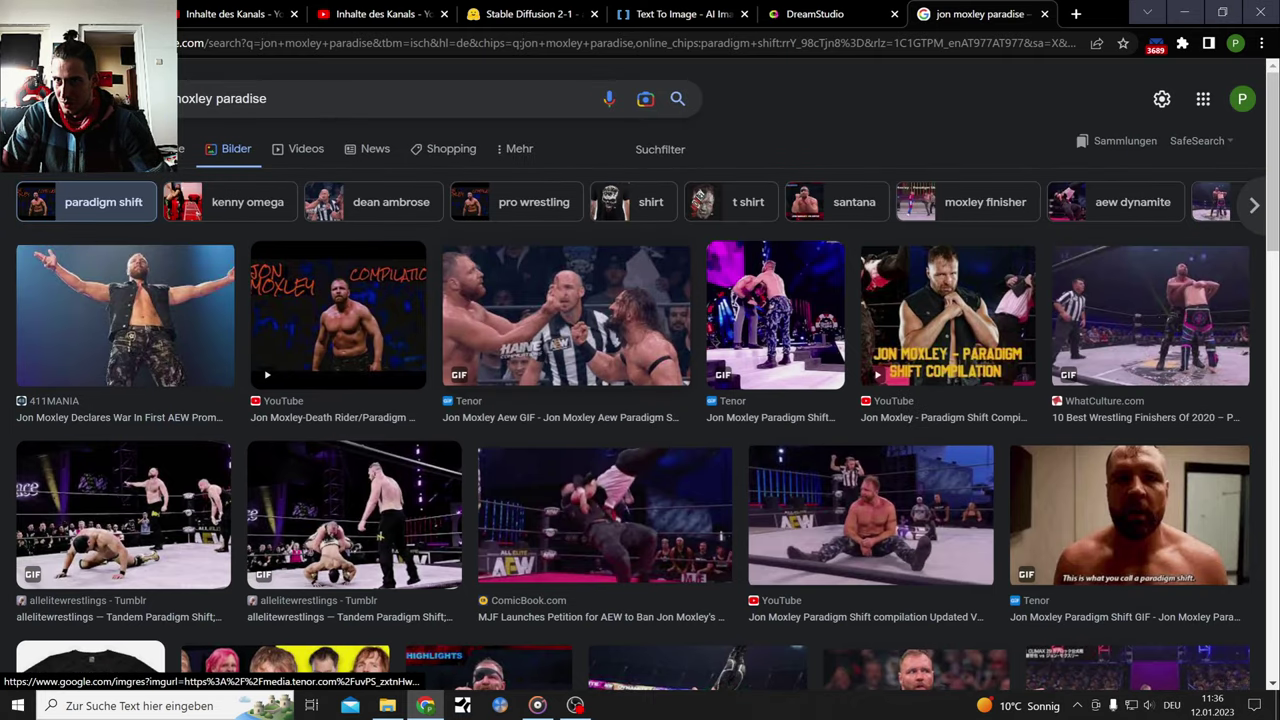
click(141, 205)
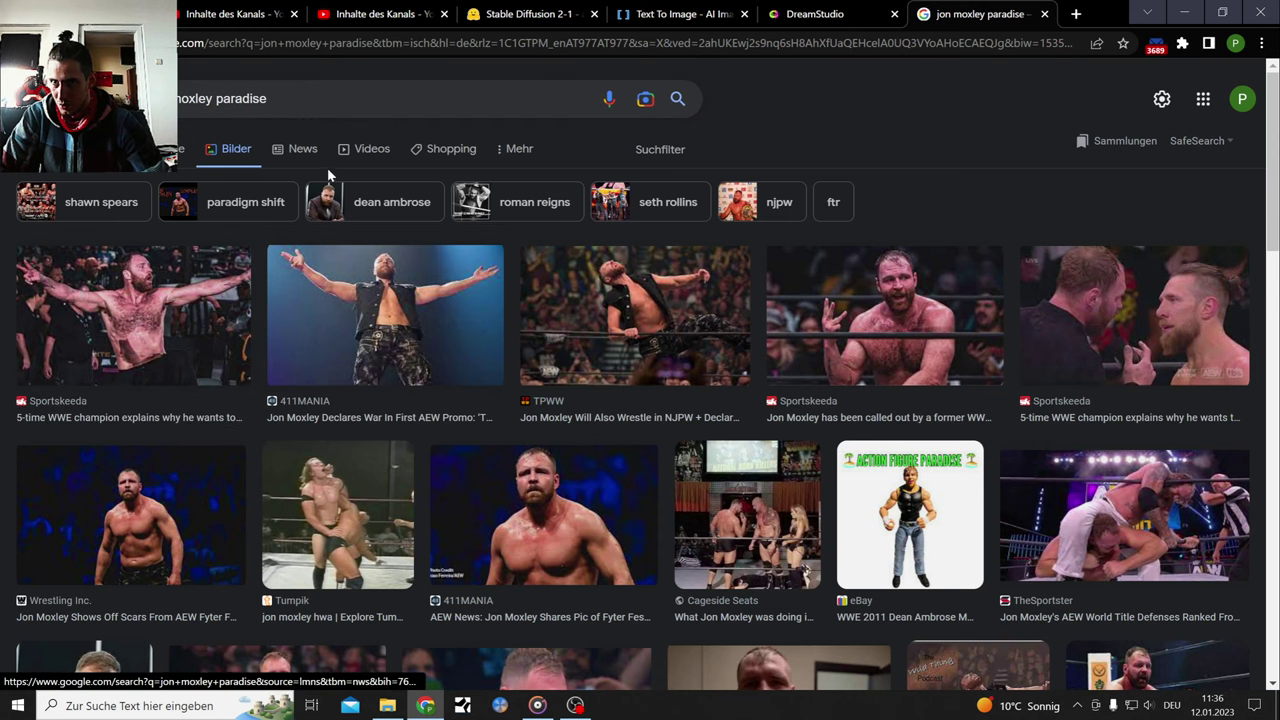
click(216, 205)
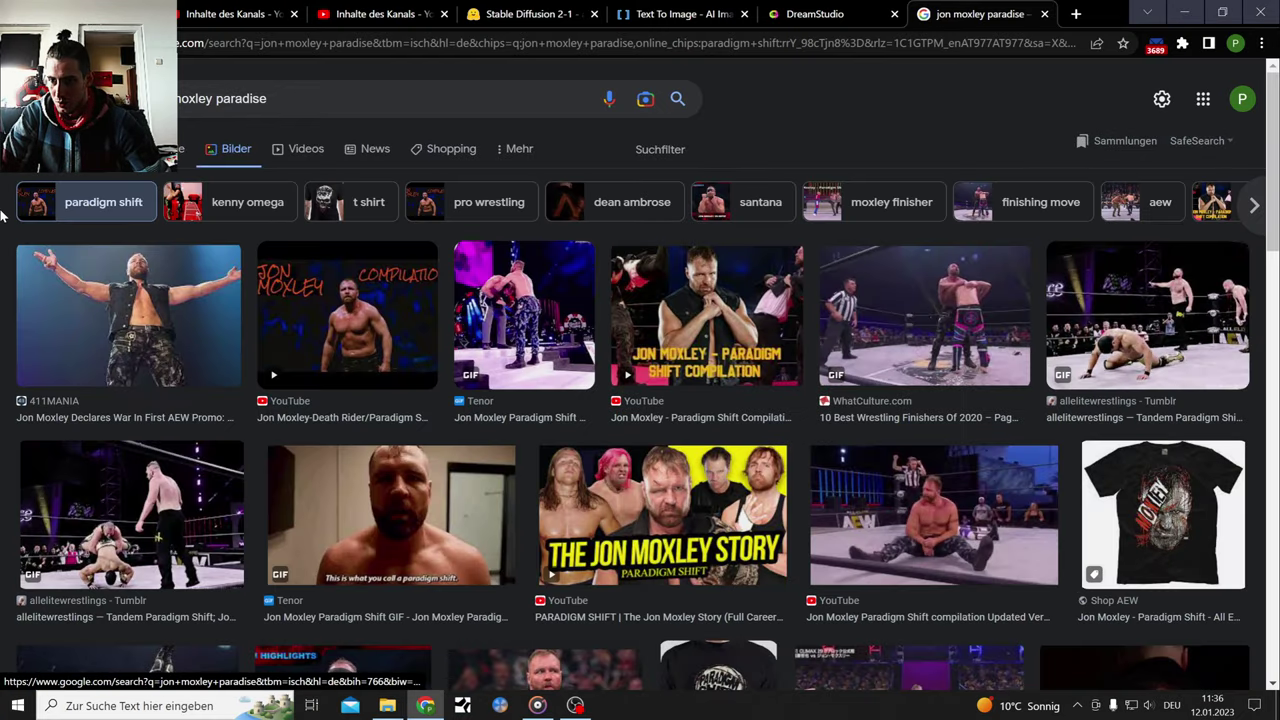
click(410, 537)
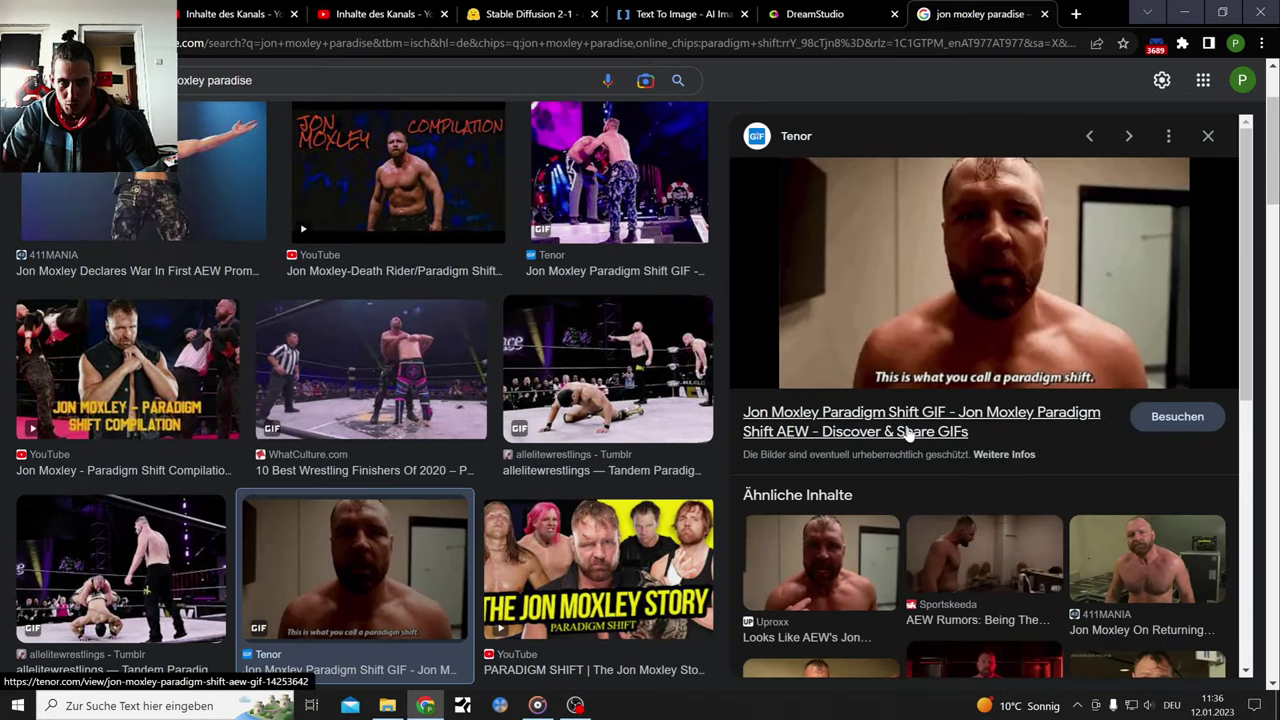
Copy 'Paradigm Shift' from the Tenor GIF title, then close the Tenor and Google pages
click(940, 414)
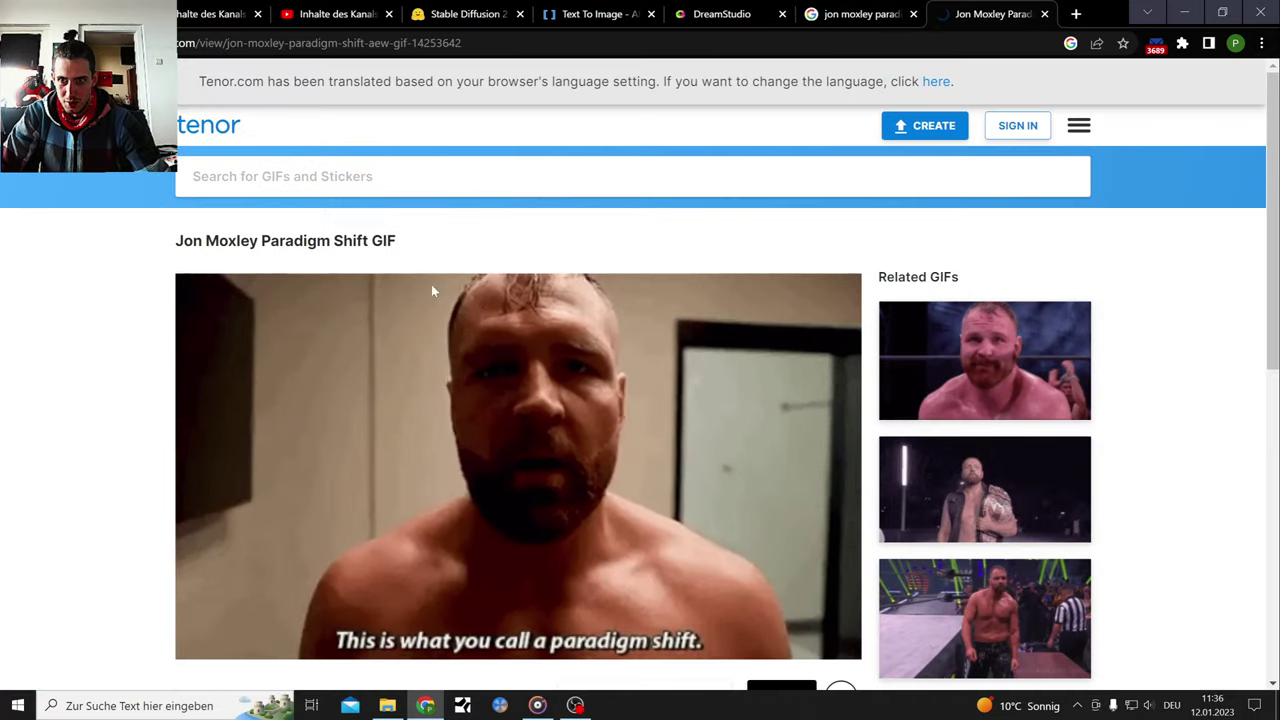
drag(262, 260, 369, 260)
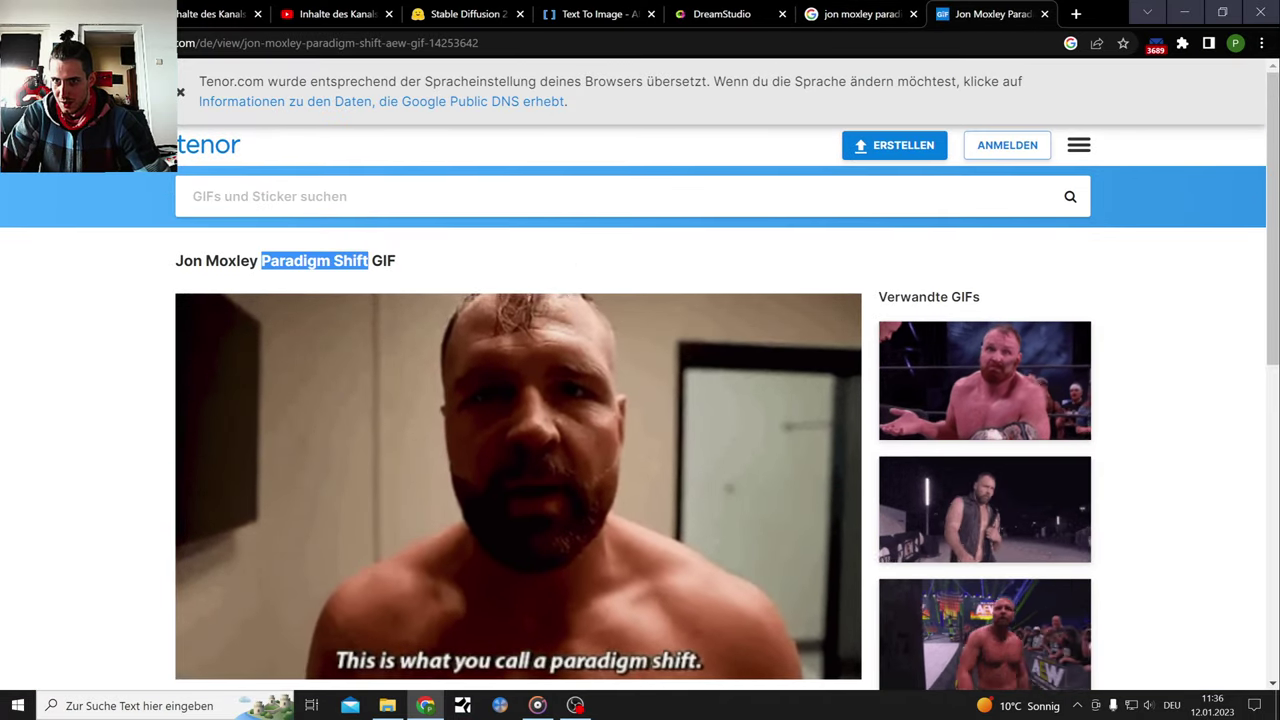
right_click(288, 261)
click(330, 274)
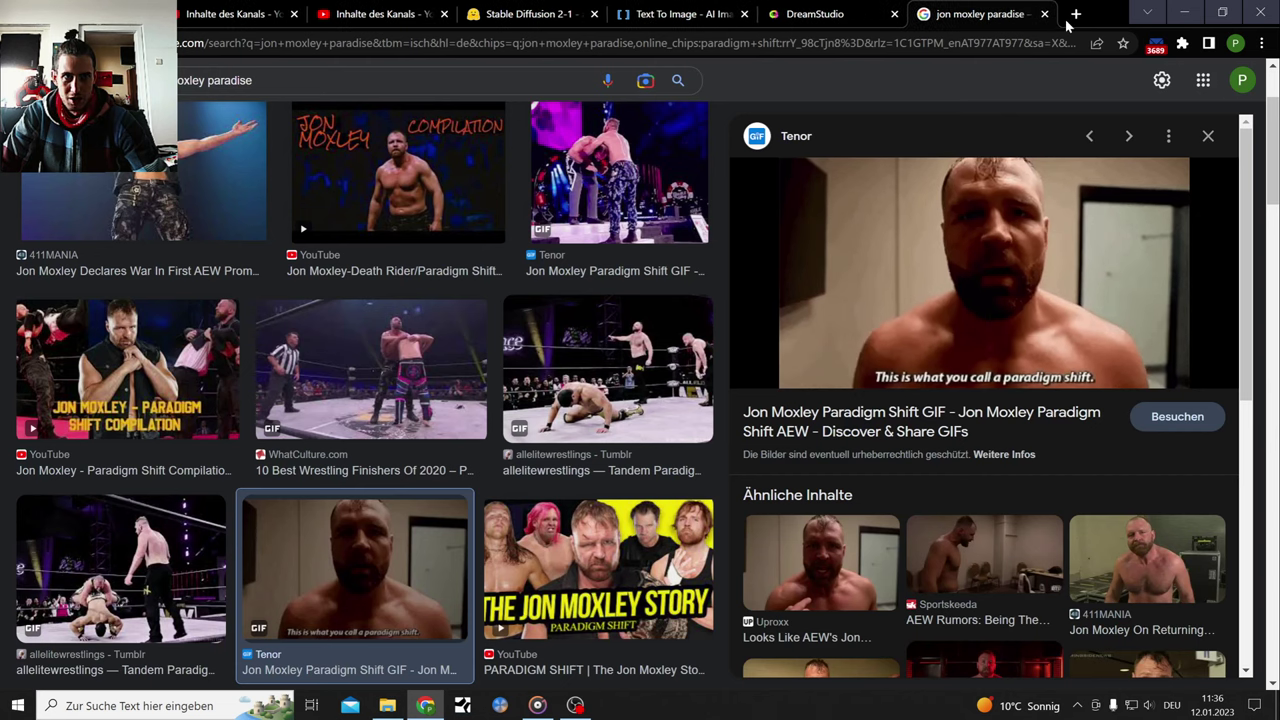
click(1044, 14)
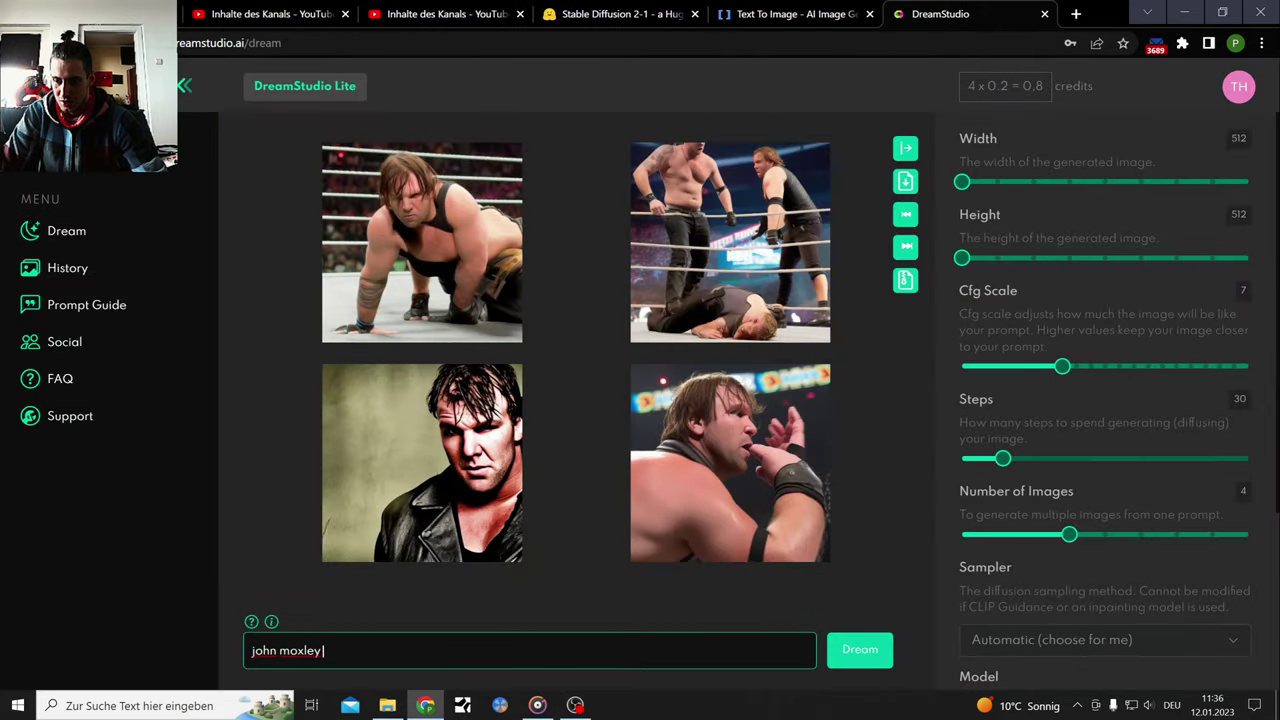
Generate images for 'john moxley Paradigm Shift' and copy that prompt
key(ctrl+v)
key(Return)
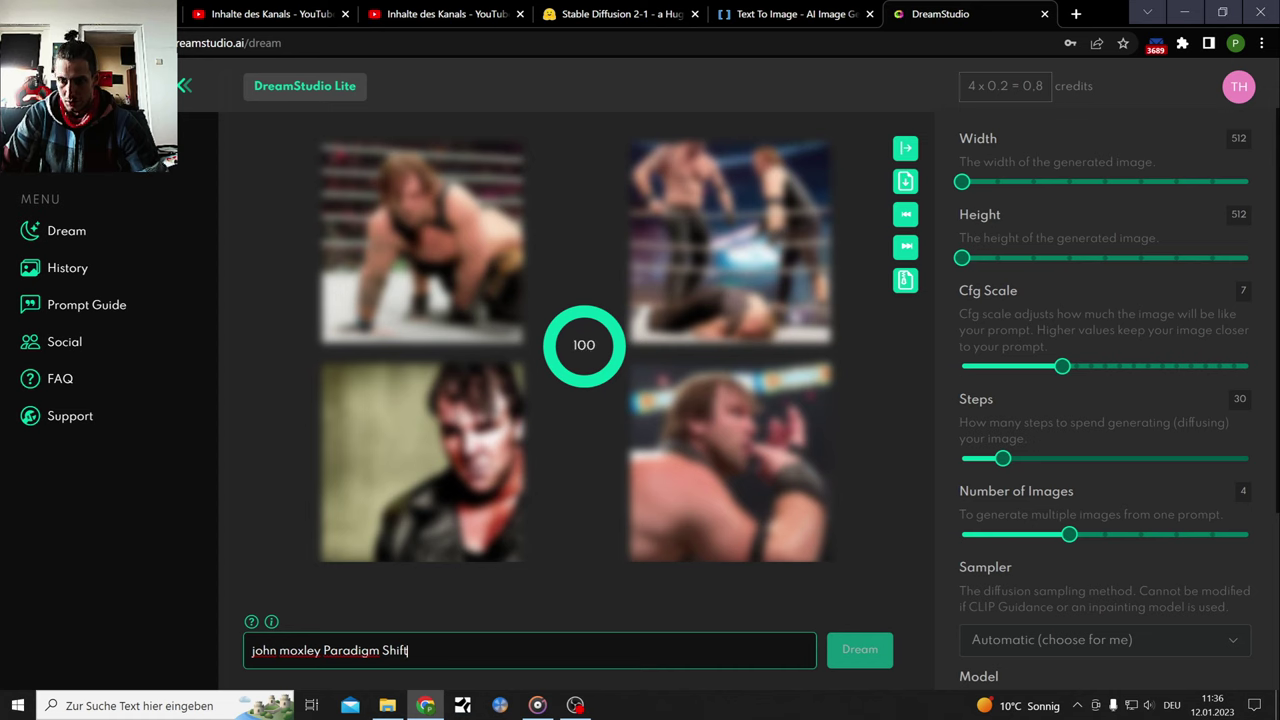
key(ctrl+a)
right_click(303, 650)
click(420, 431)
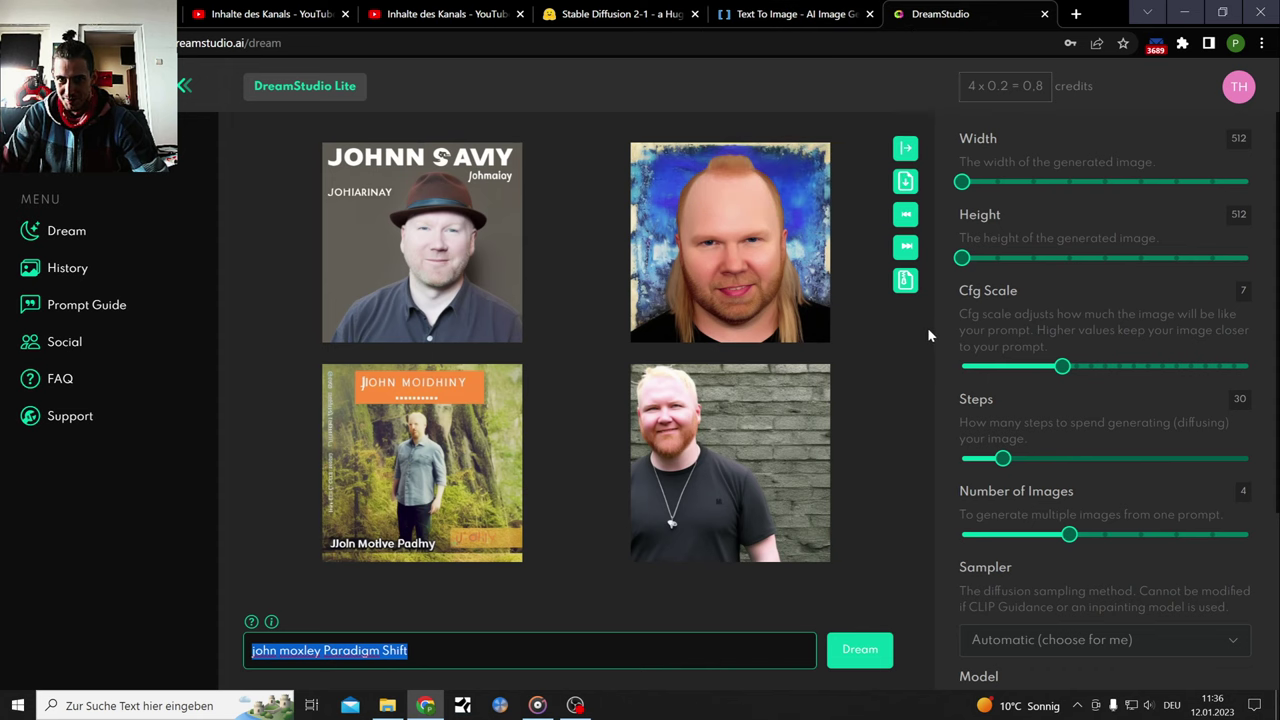
Swap DeepAI's 'dean ambrose dirty deeds' prompt for 'john moxley Paradigm Shift'
click(795, 14)
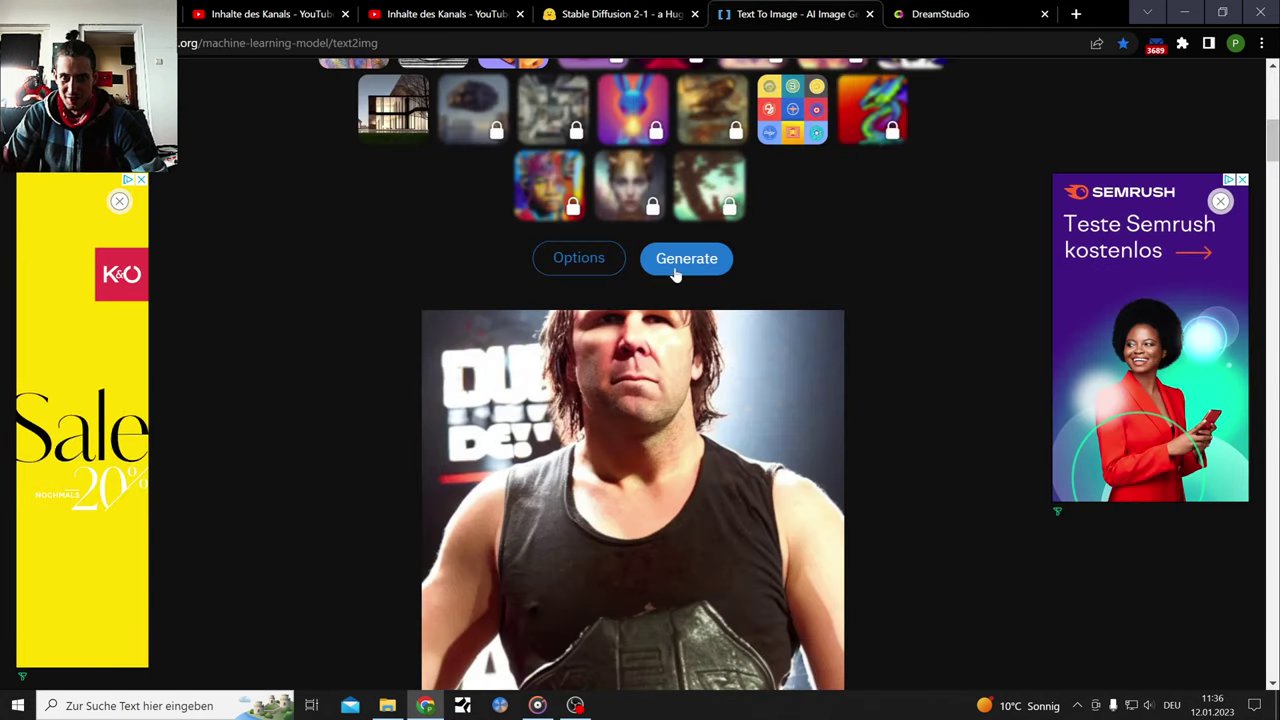
scroll(1026, 426, down, 2)
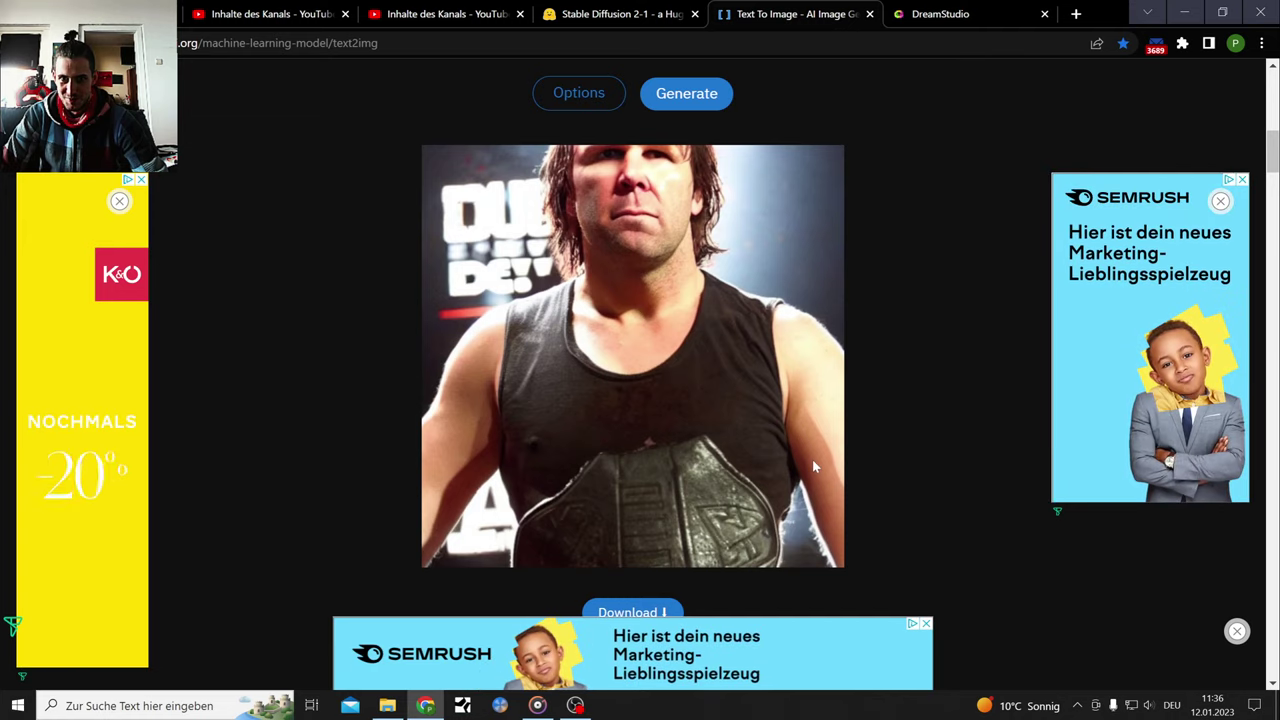
scroll(783, 448, up, 6)
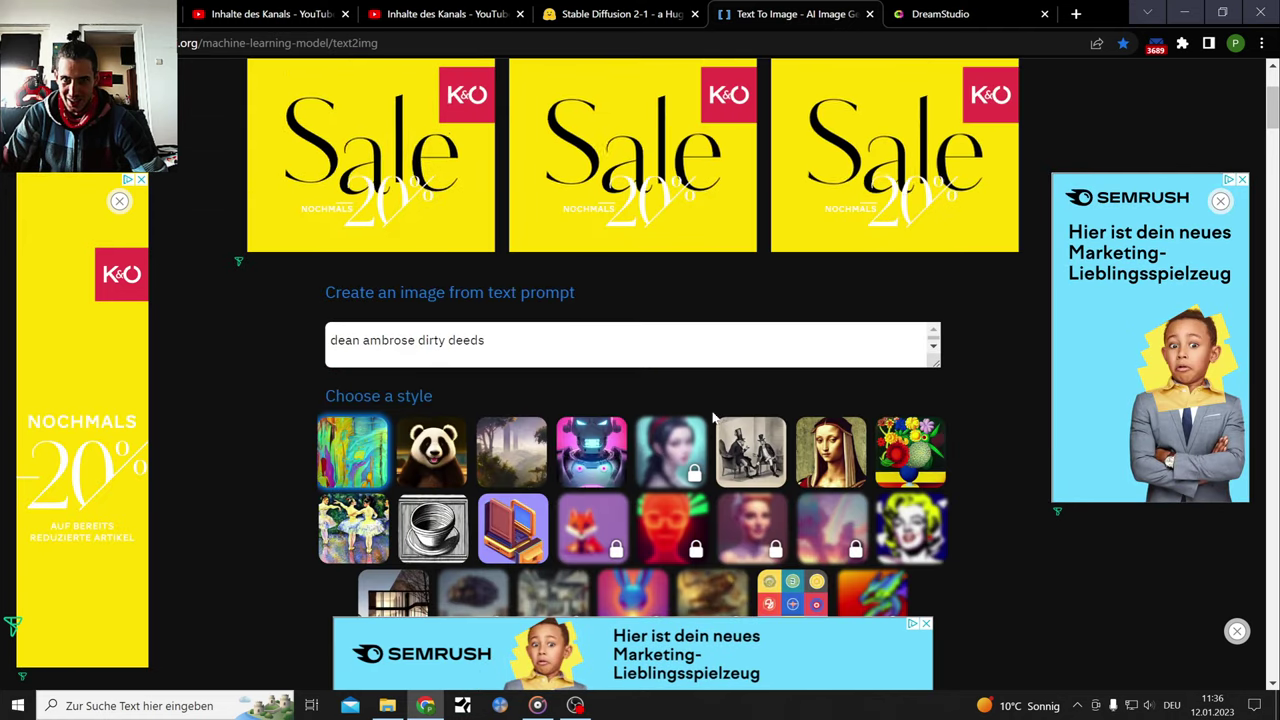
click(600, 345)
key(ctrl+a)
key(BackSpace)
key(ctrl+v)
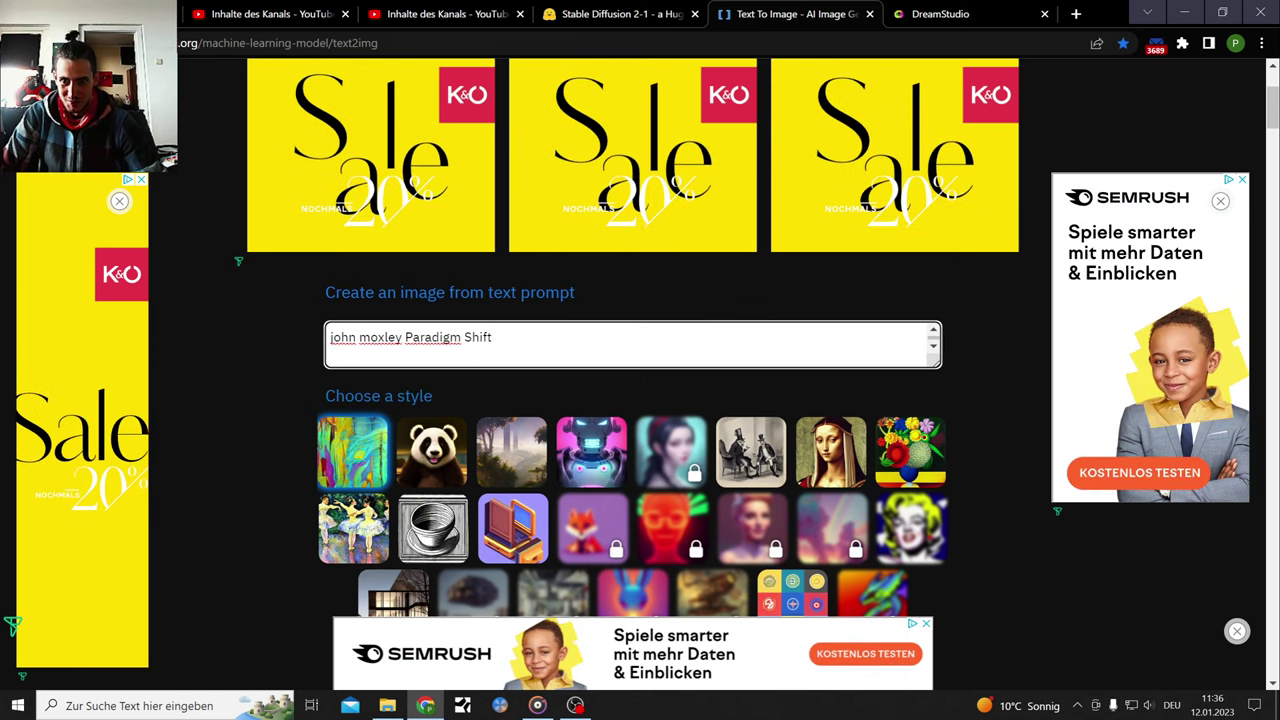
scroll(713, 427, down, 3)
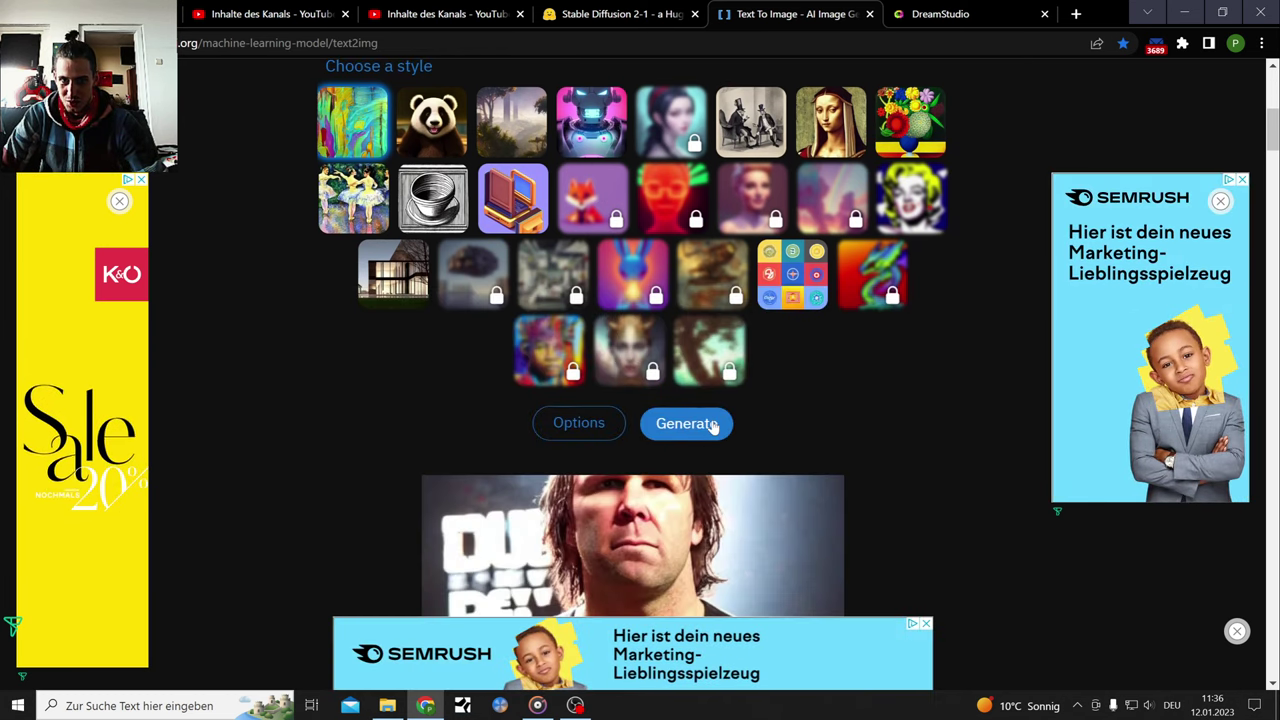
key(ctrl+shift+Tab)
scroll(1064, 371, down, 1)
Replace the demo's 'dean ambrose dirty deeds' prompt with 'john moxley Paradigm Shift' and generate
scroll(1064, 371, down, 1)
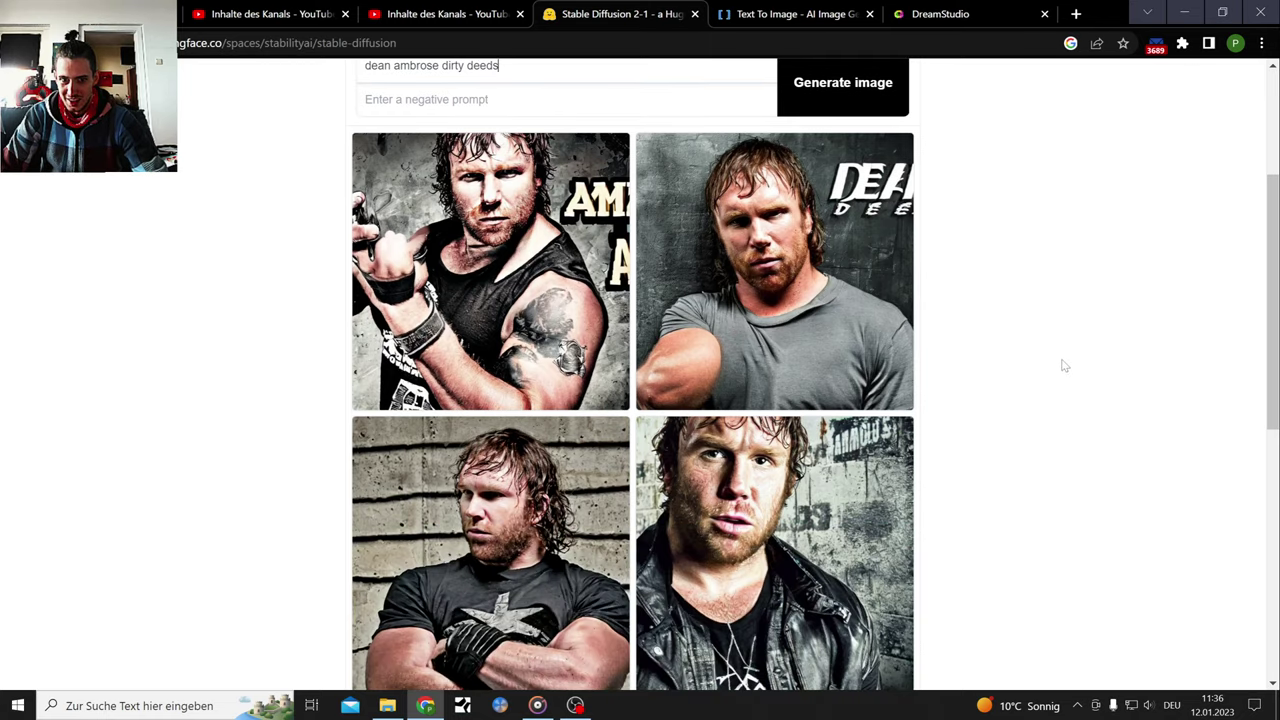
scroll(1064, 366, down, 1)
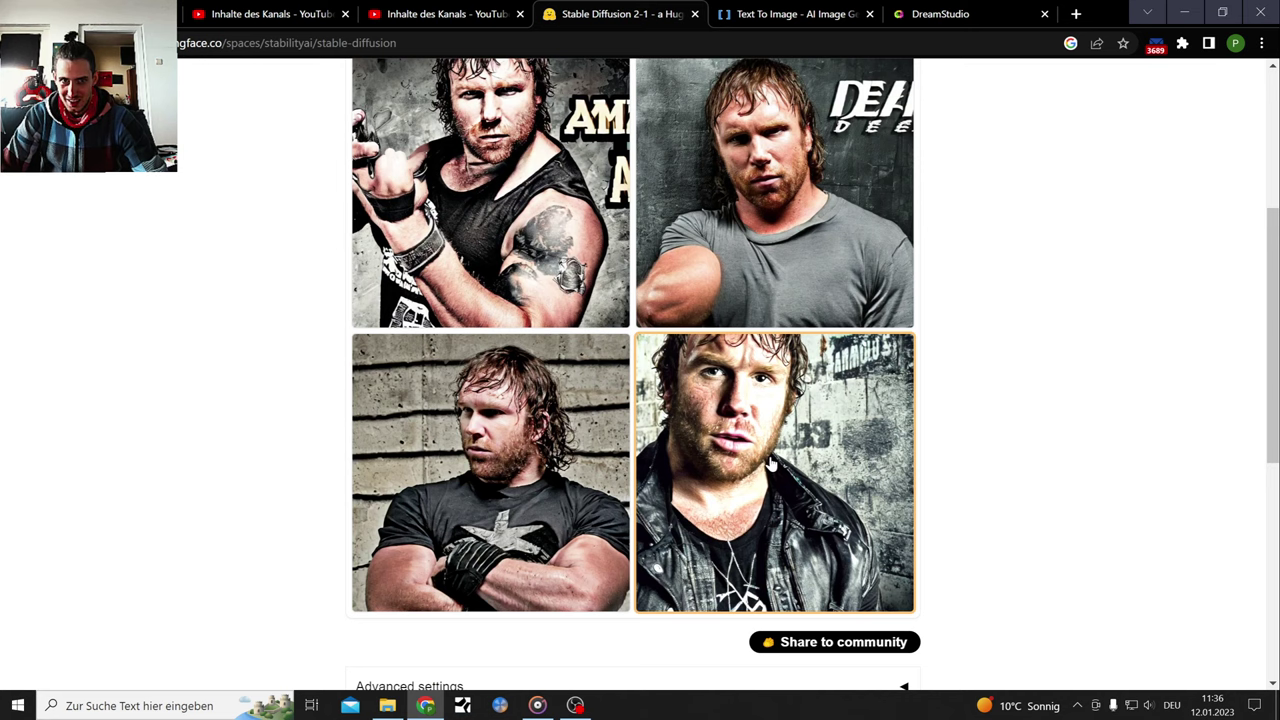
scroll(771, 463, up, 2)
drag(500, 148, 364, 148)
key(BackSpace)
key(ctrl+v)
key(Return)
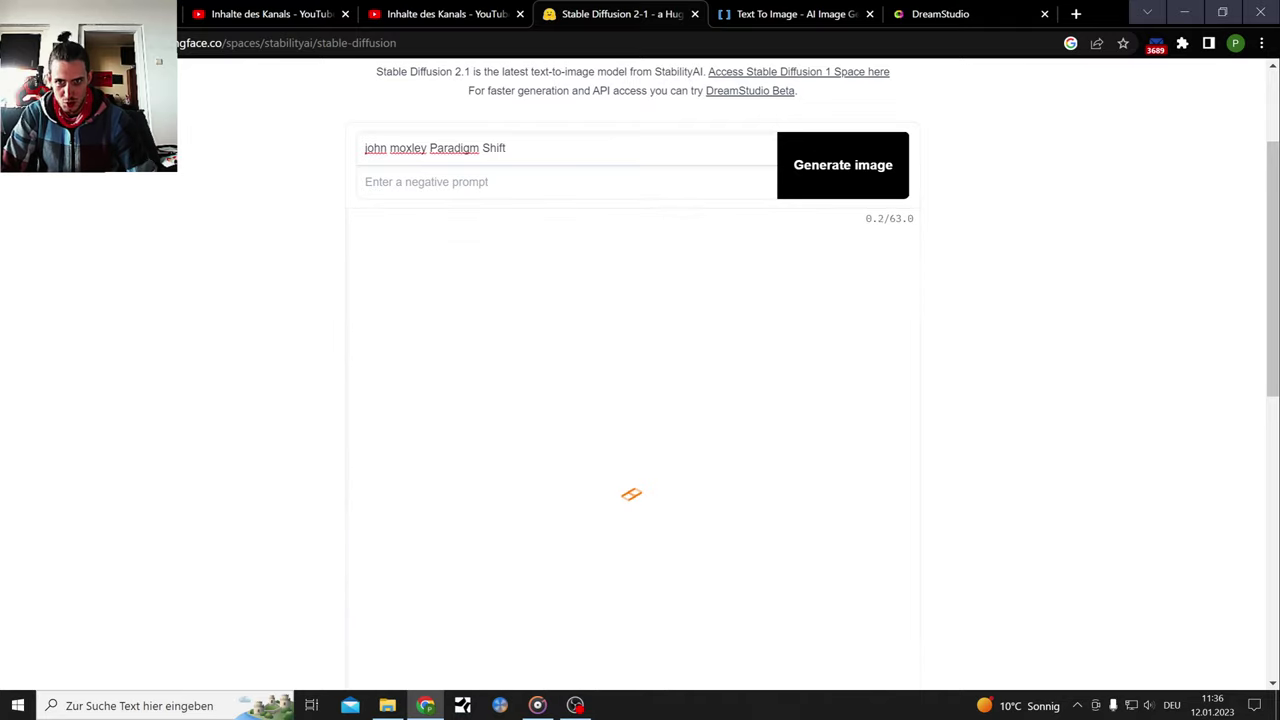
scroll(809, 209, down, 1)
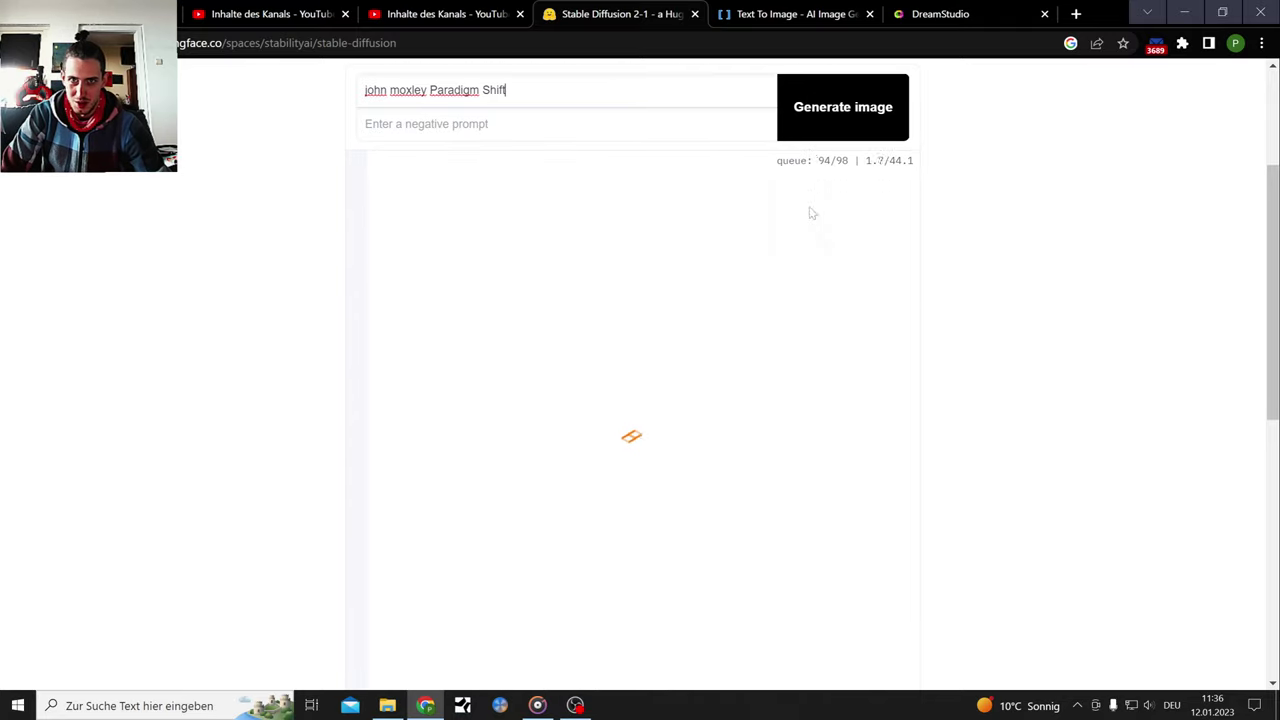
Enter and copy the prompt 'Seth Rollins curb stomb', then generate images
click(943, 14)
key(BackSpace)
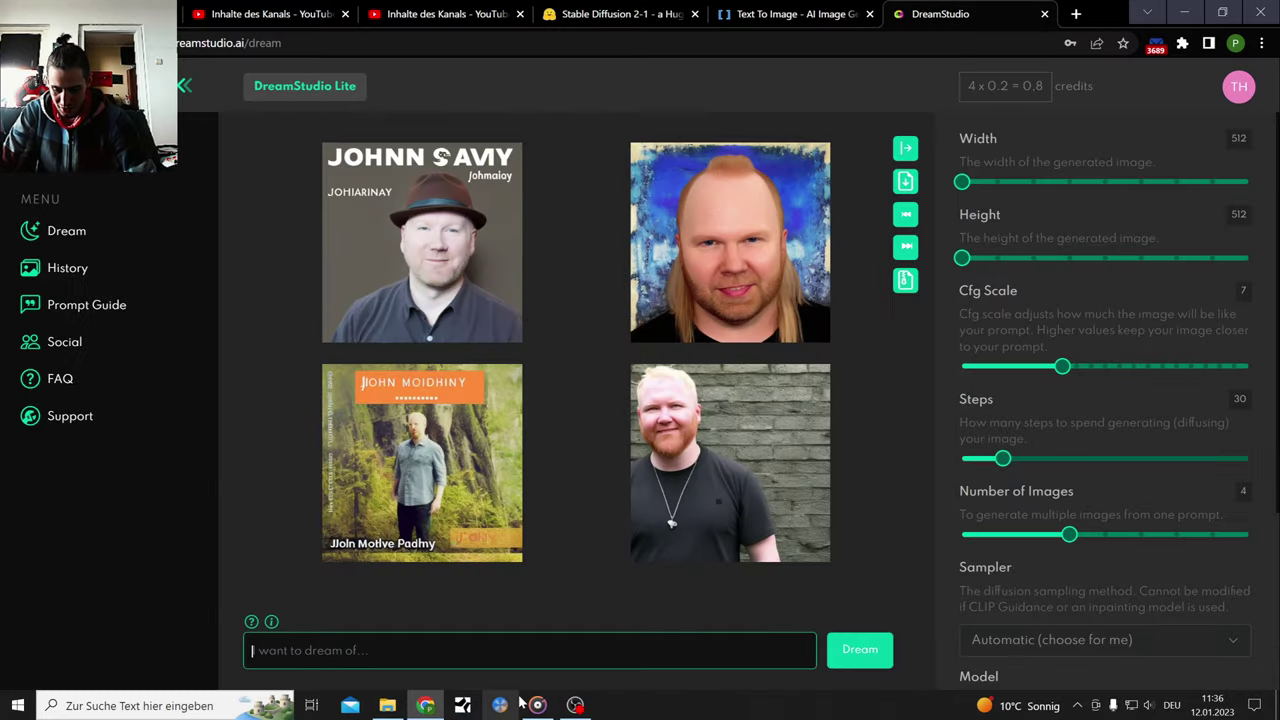
text(Seth Rollins)
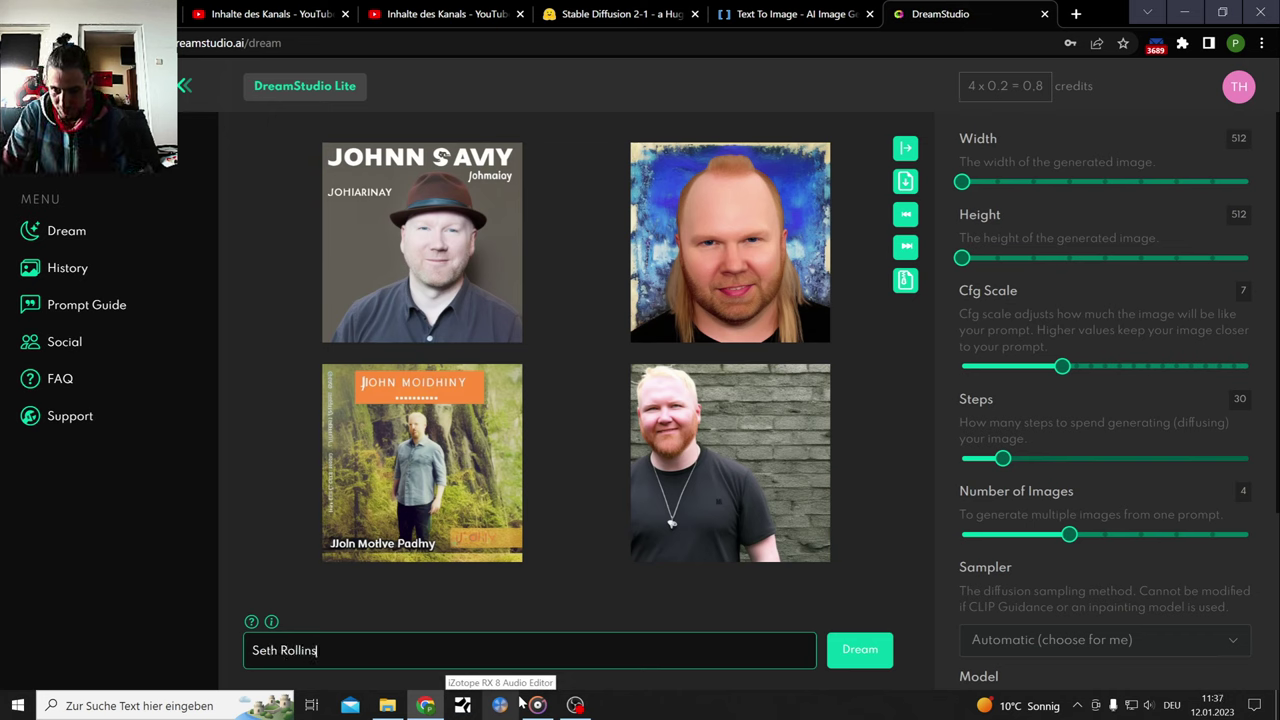
text( curb sto)
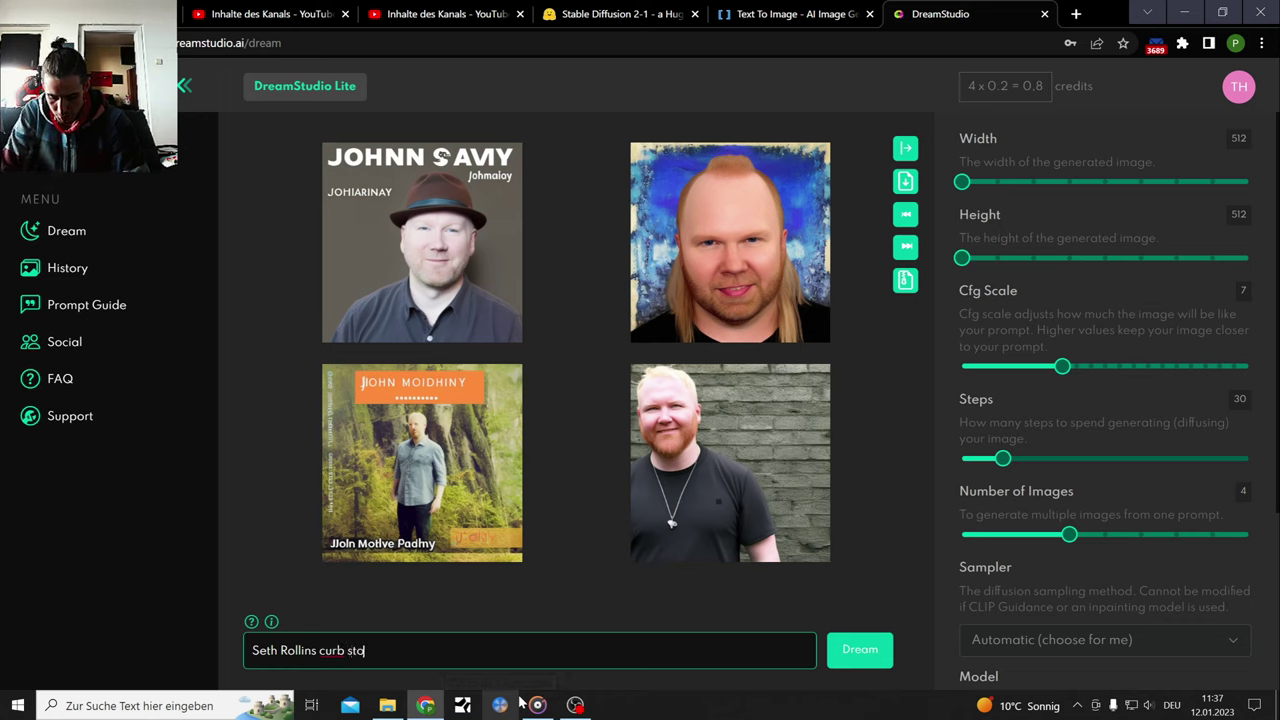
text(mb)
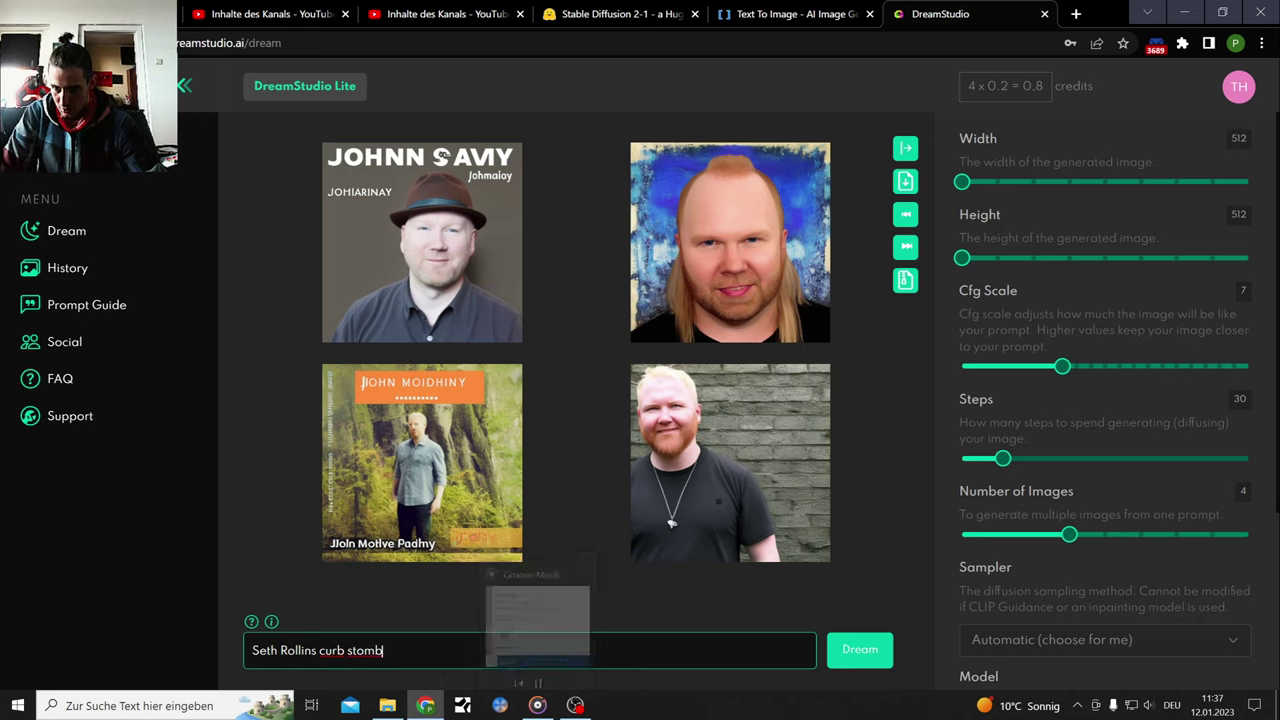
drag(384, 650, 253, 650)
right_click(297, 652)
click(346, 434)
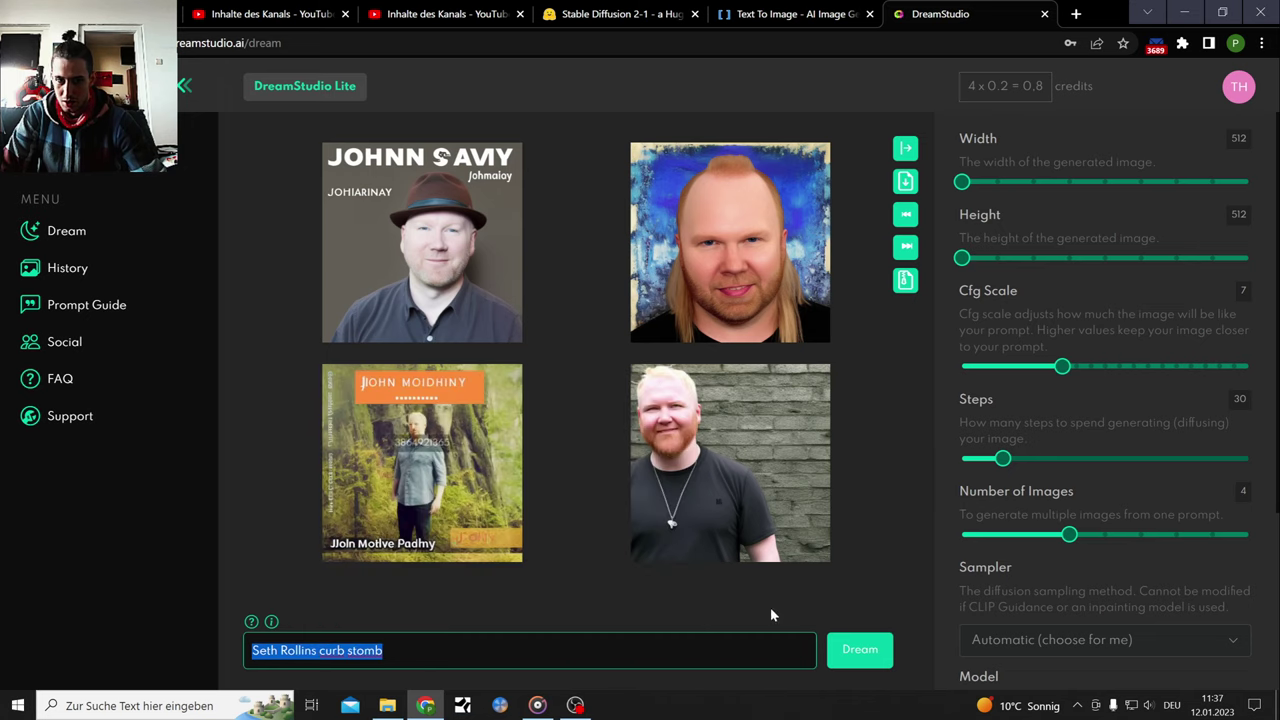
click(858, 649)
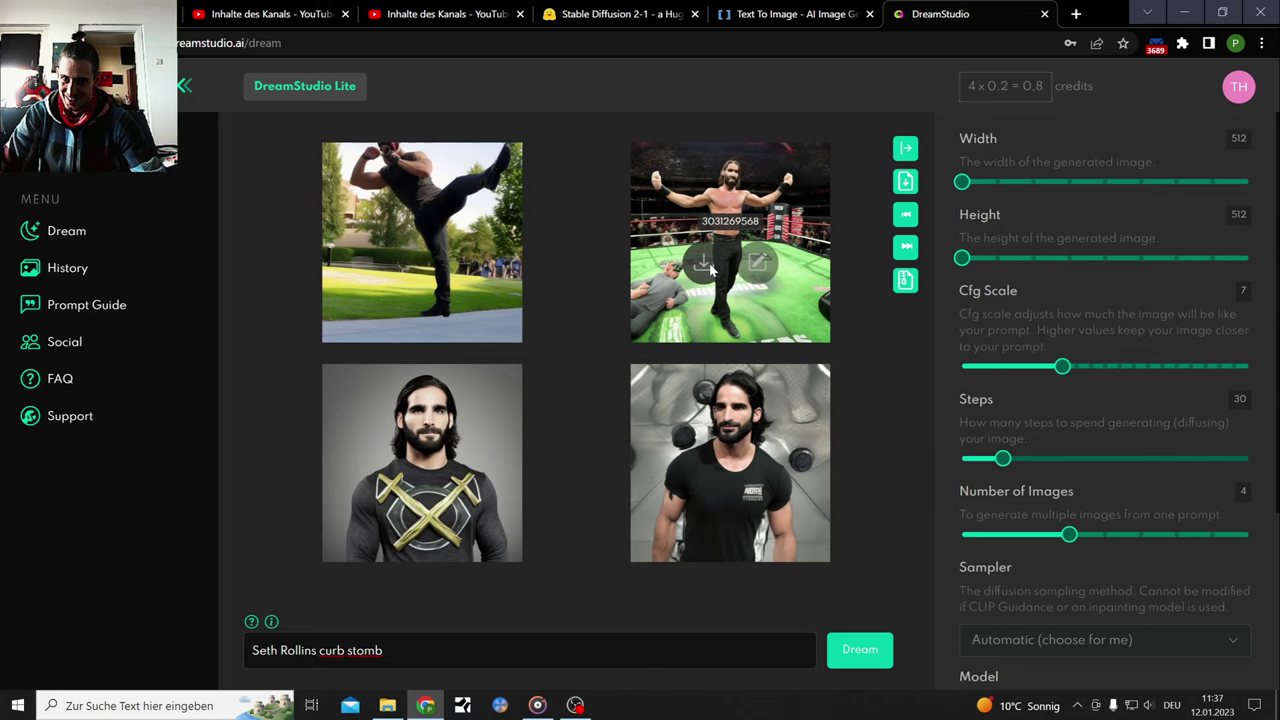
Save the top-right ring image, then regenerate with the prompt trimmed to 'Seth Rollins'
click(704, 263)
click(646, 497)
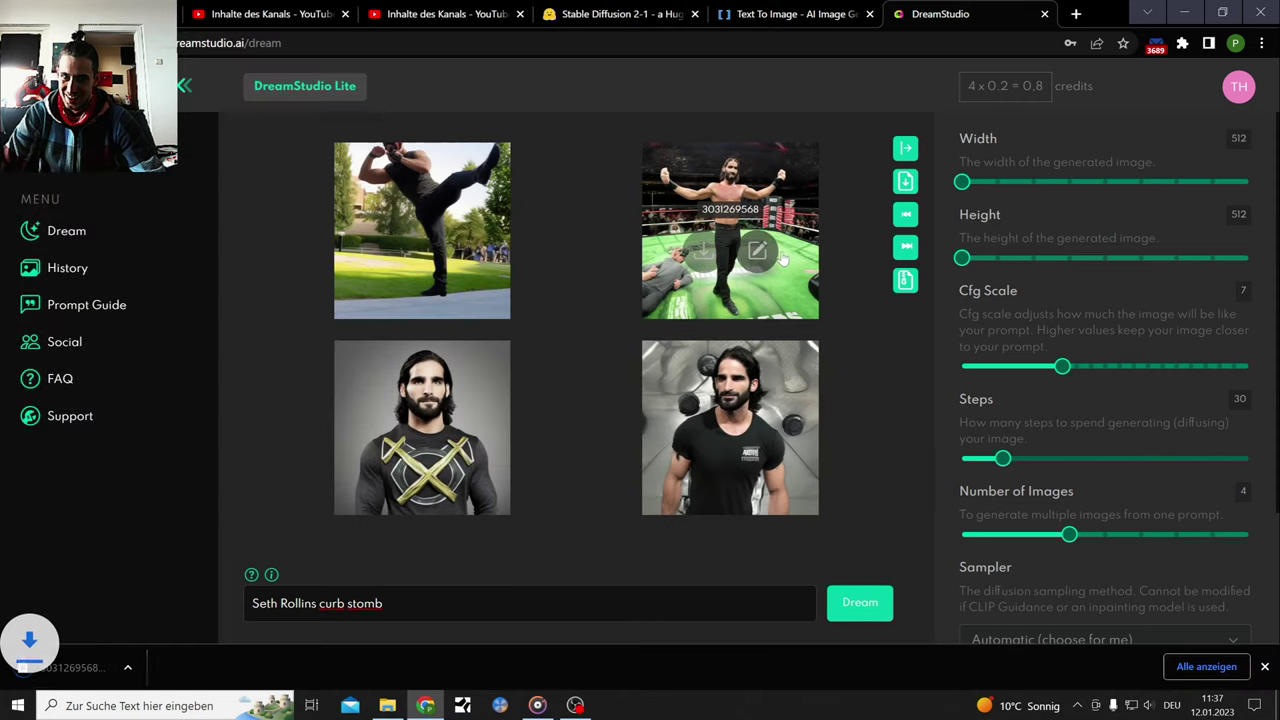
click(787, 263)
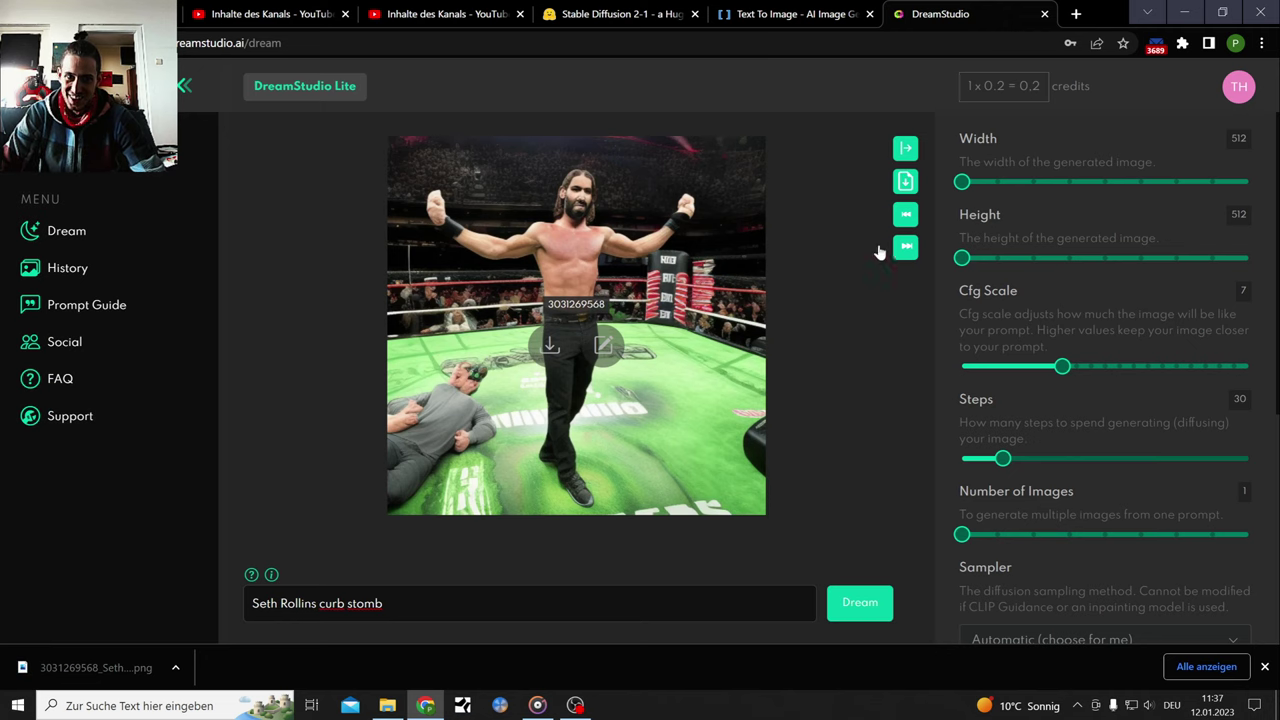
click(901, 218)
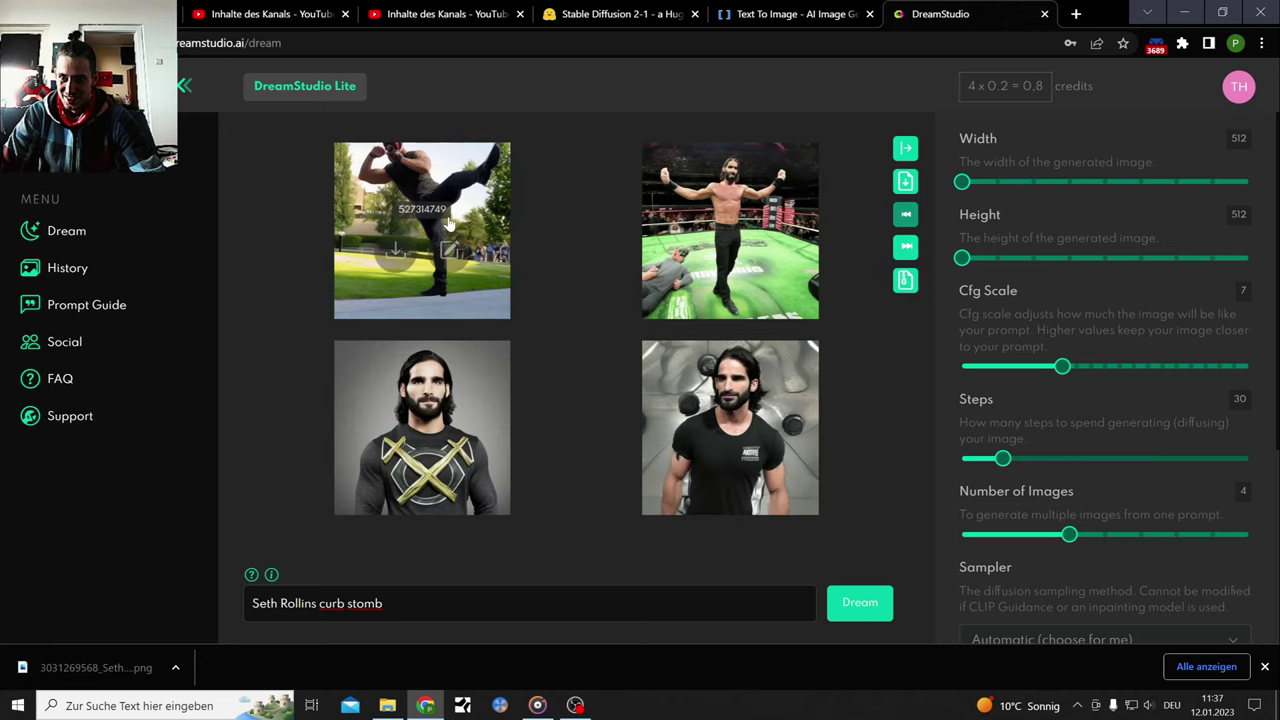
double_click(364, 603)
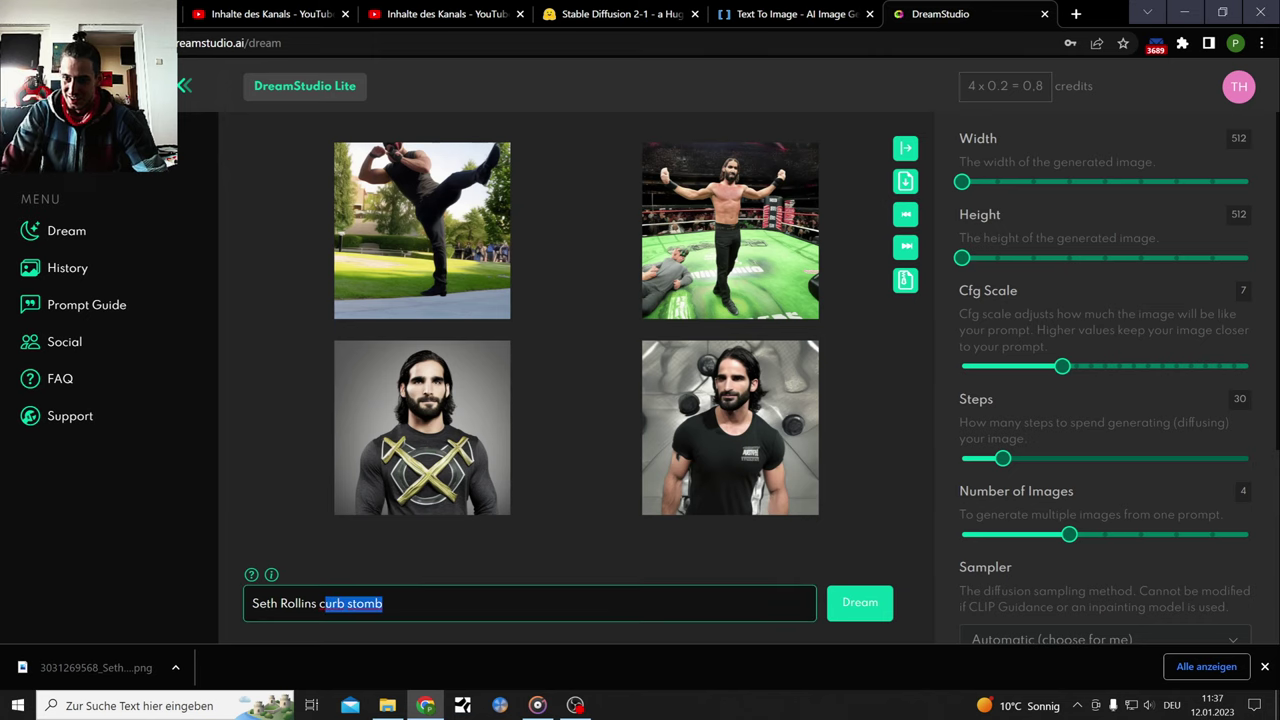
key(BackSpace)
key(Return)
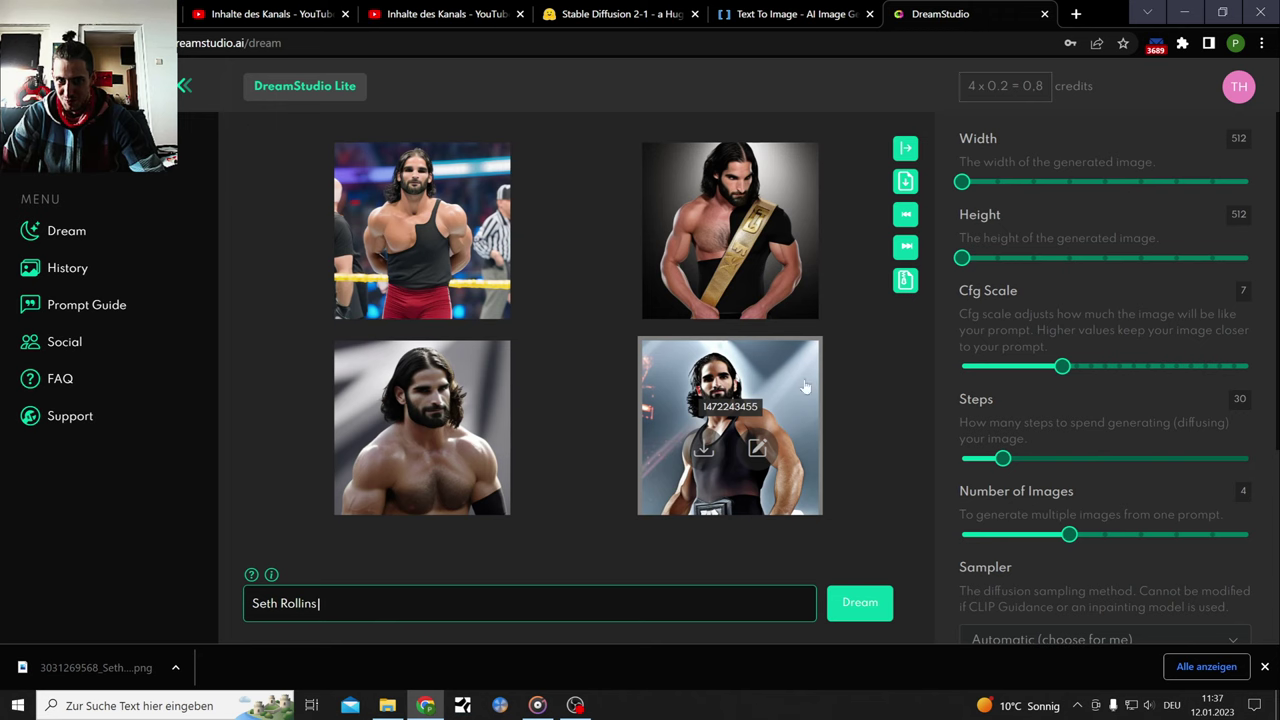
key(ctrl+shift+Tab)
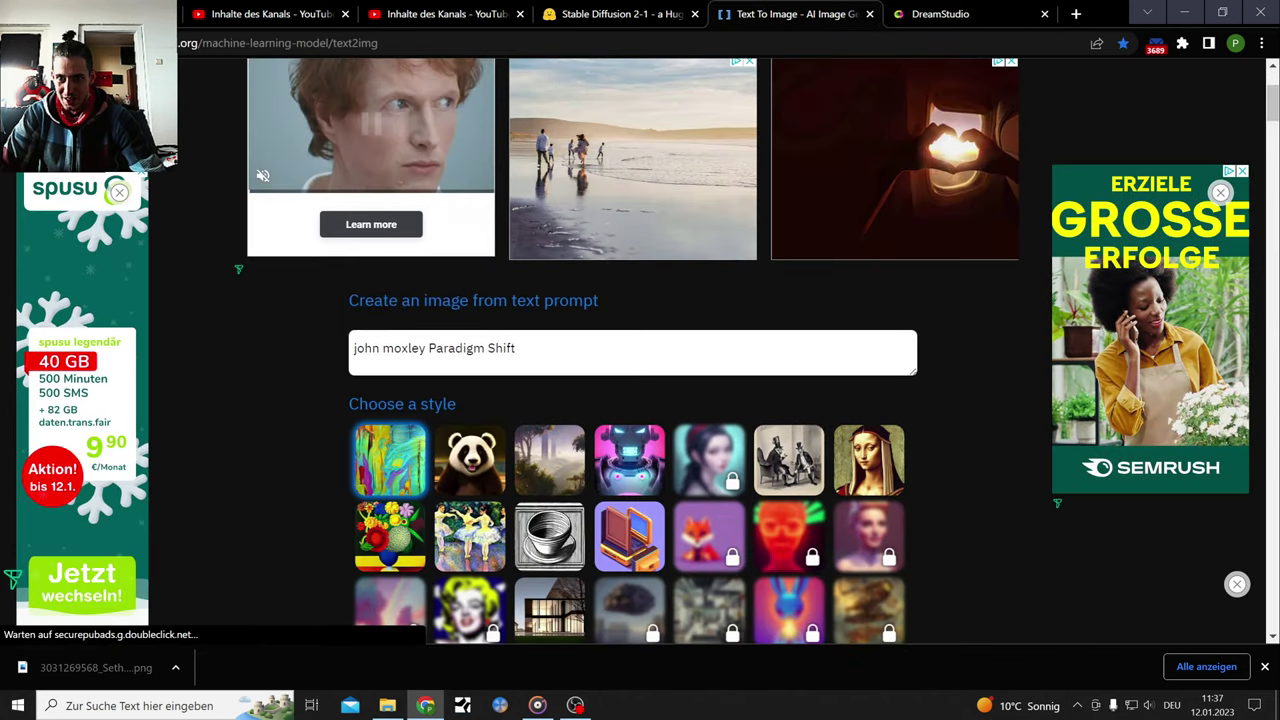
Replace DeepAI's John Moxley prompt with 'Seth Rollins curb stomb' and generate an image
scroll(390, 366, down, 8)
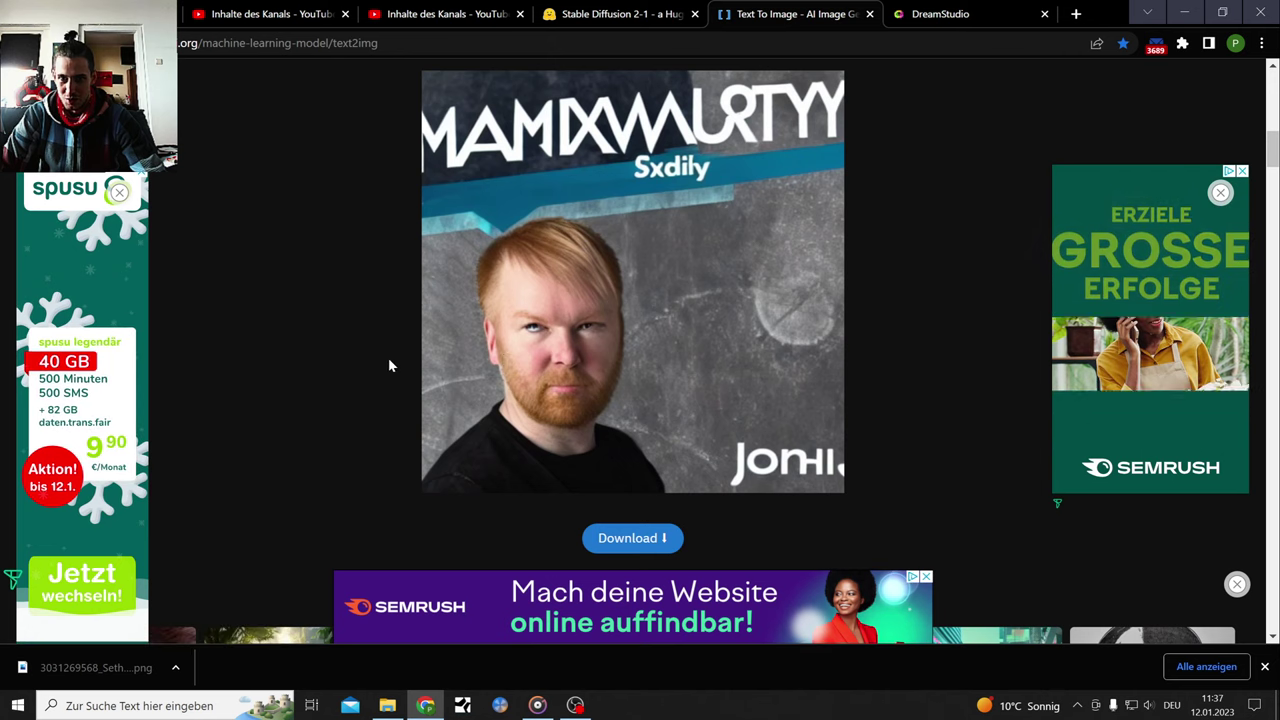
scroll(389, 355, up, 10)
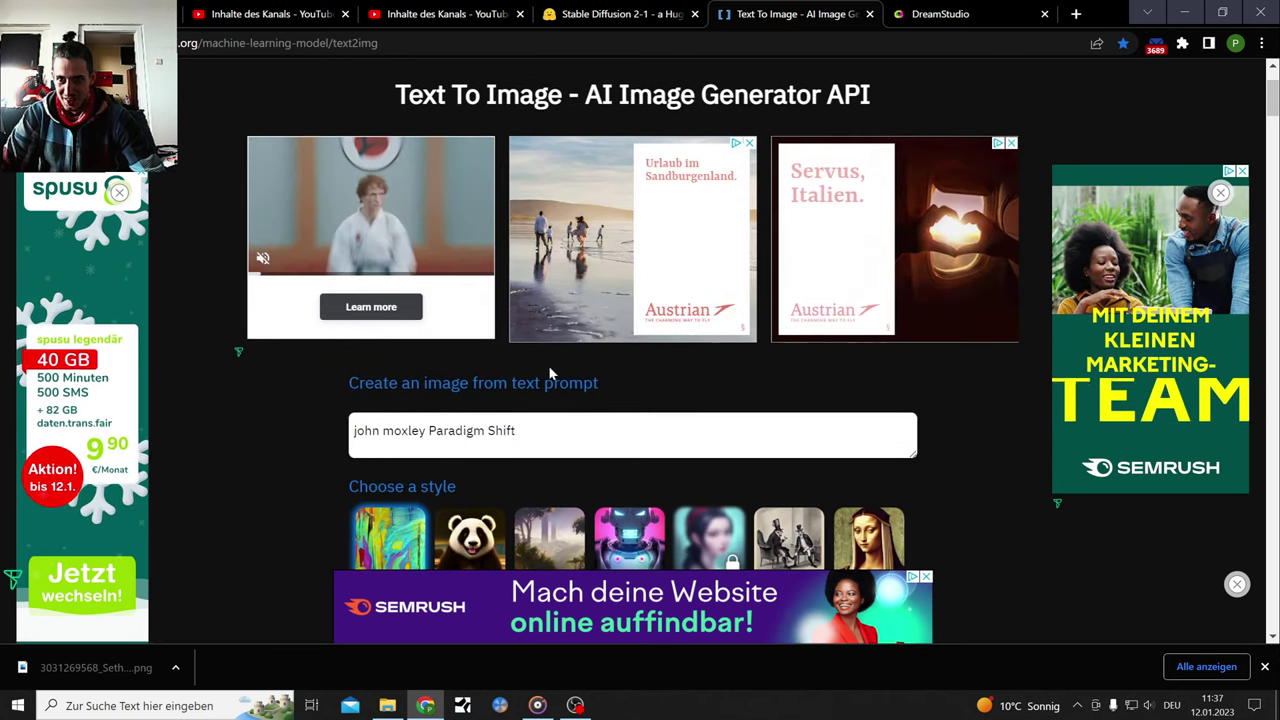
click(515, 432)
key(ctrl+a)
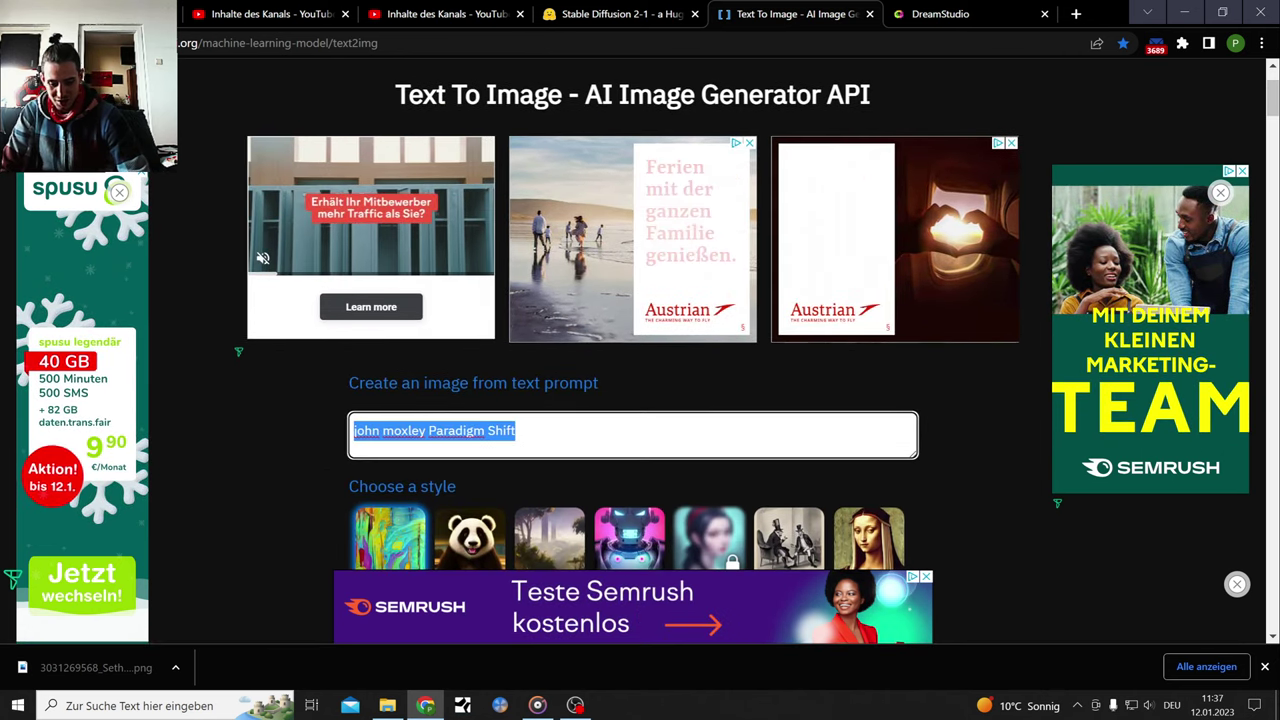
key(BackSpace)
key(ctrl+v)
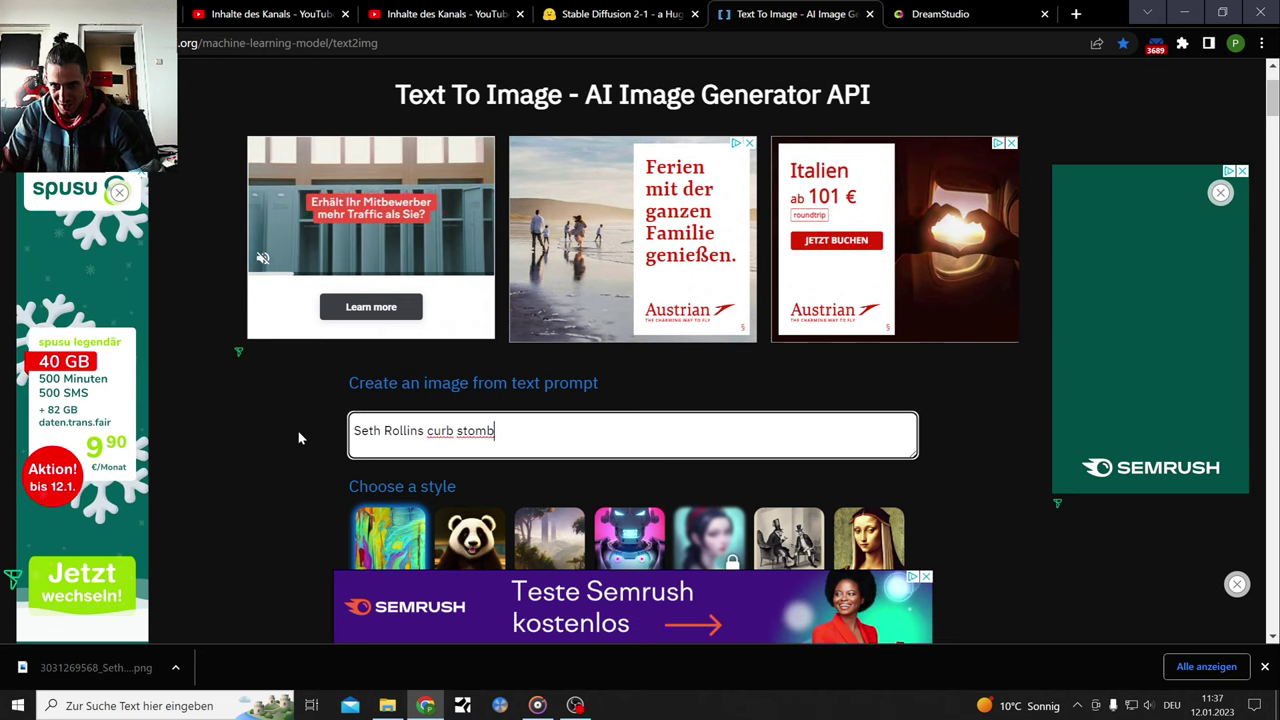
scroll(265, 400, down, 4)
click(686, 432)
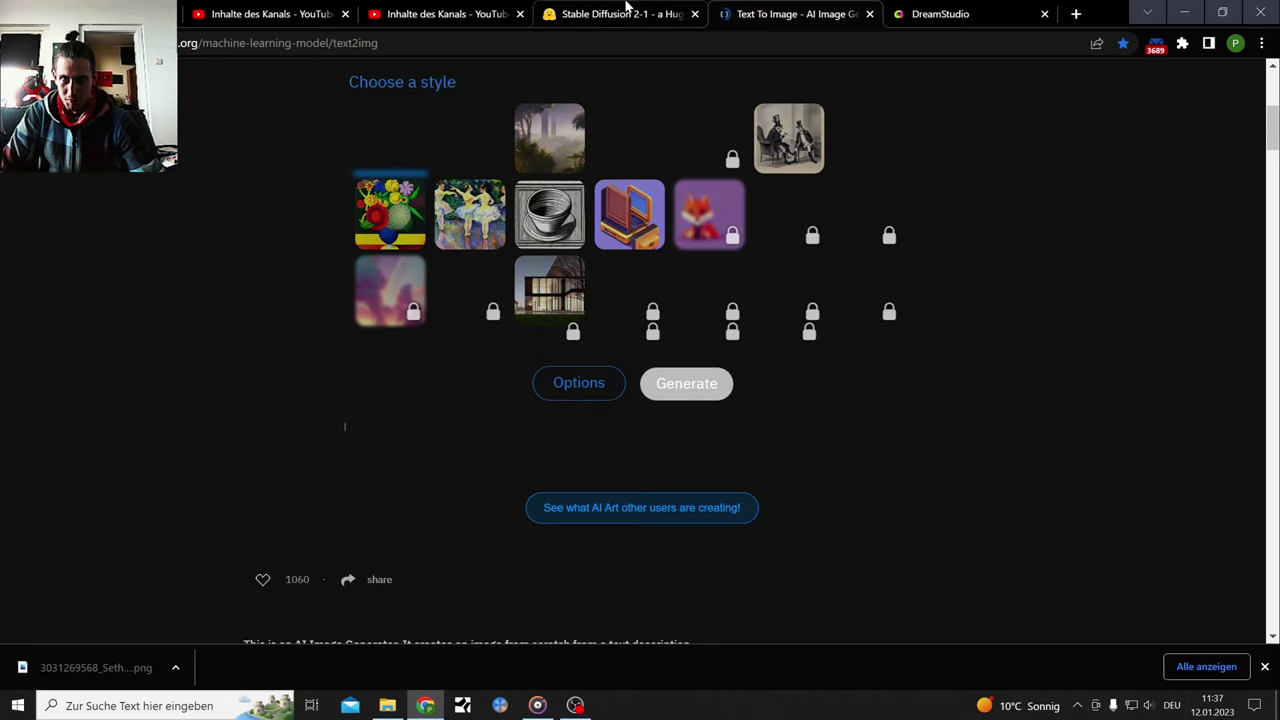
Replace the demo's John Moxley prompt with 'Seth Rollins curb stomb' and generate
click(627, 12)
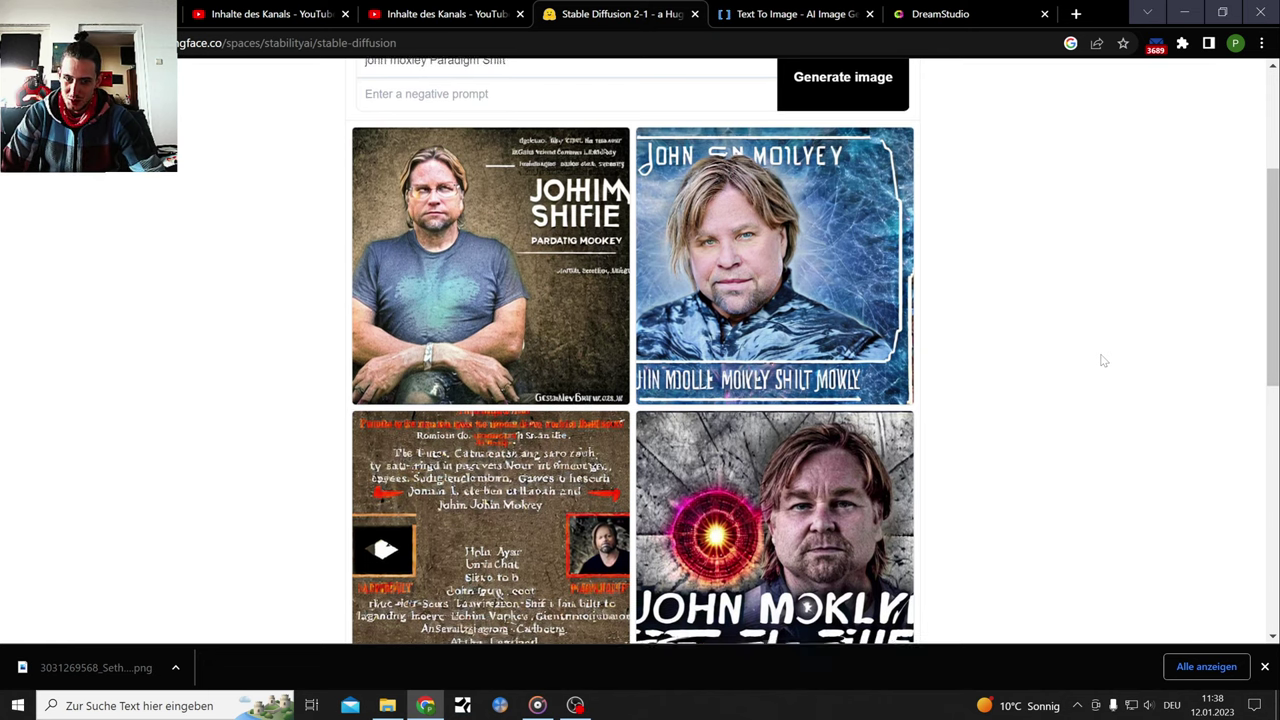
scroll(1103, 360, down, 1)
scroll(1103, 360, up, 4)
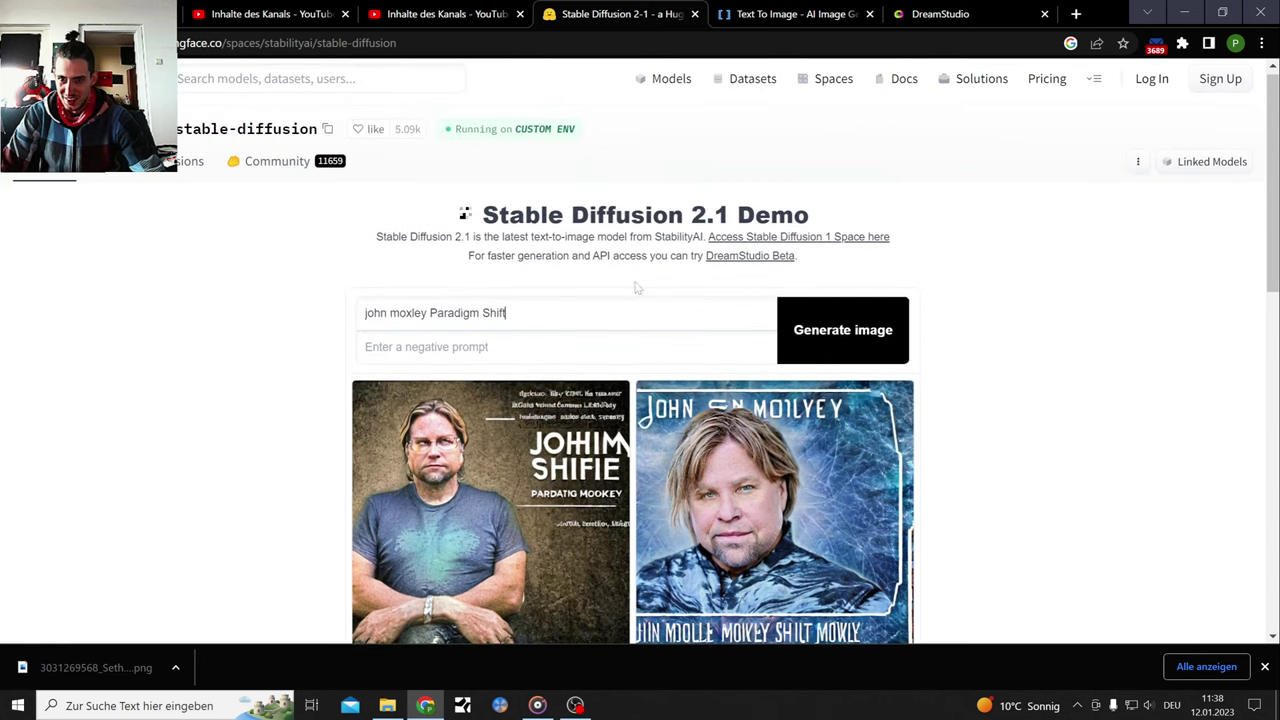
drag(508, 313, 323, 330)
key(BackSpace)
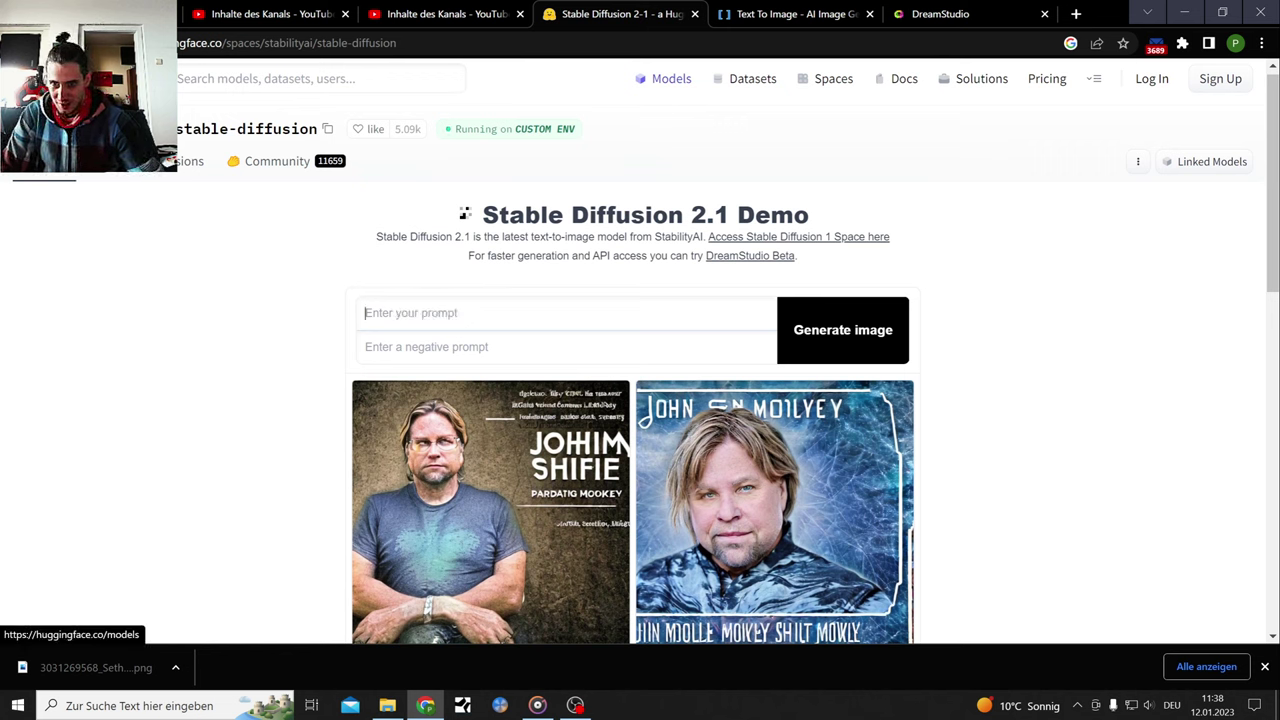
text(Seth Rollins curb stomb)
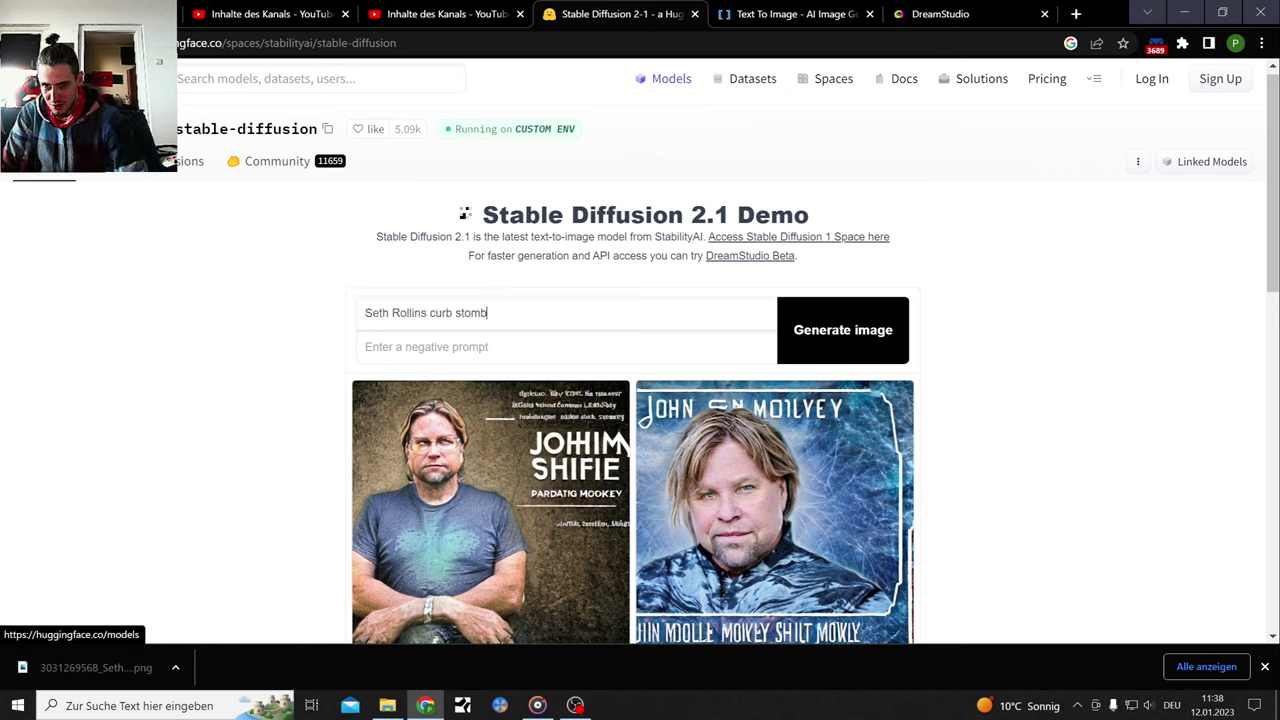
click(849, 331)
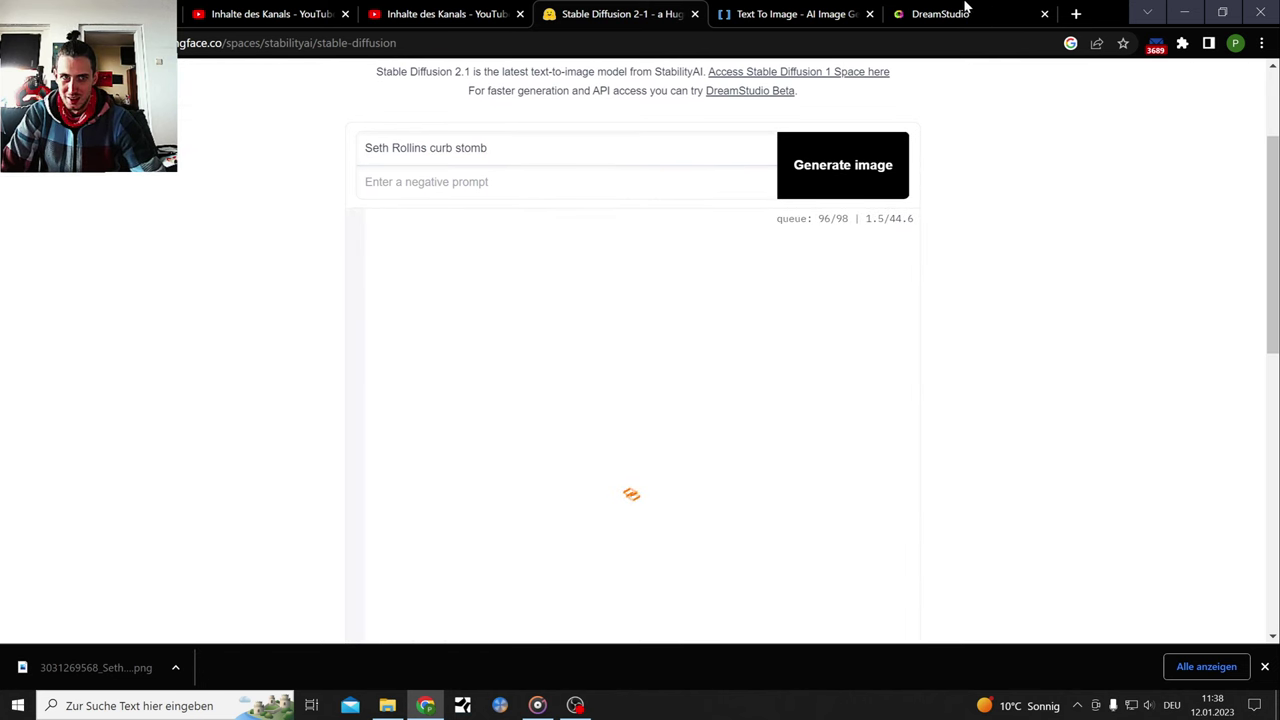
Review DeepAI's finished Seth Rollins curb stomp image
click(797, 12)
scroll(966, 200, down, 2)
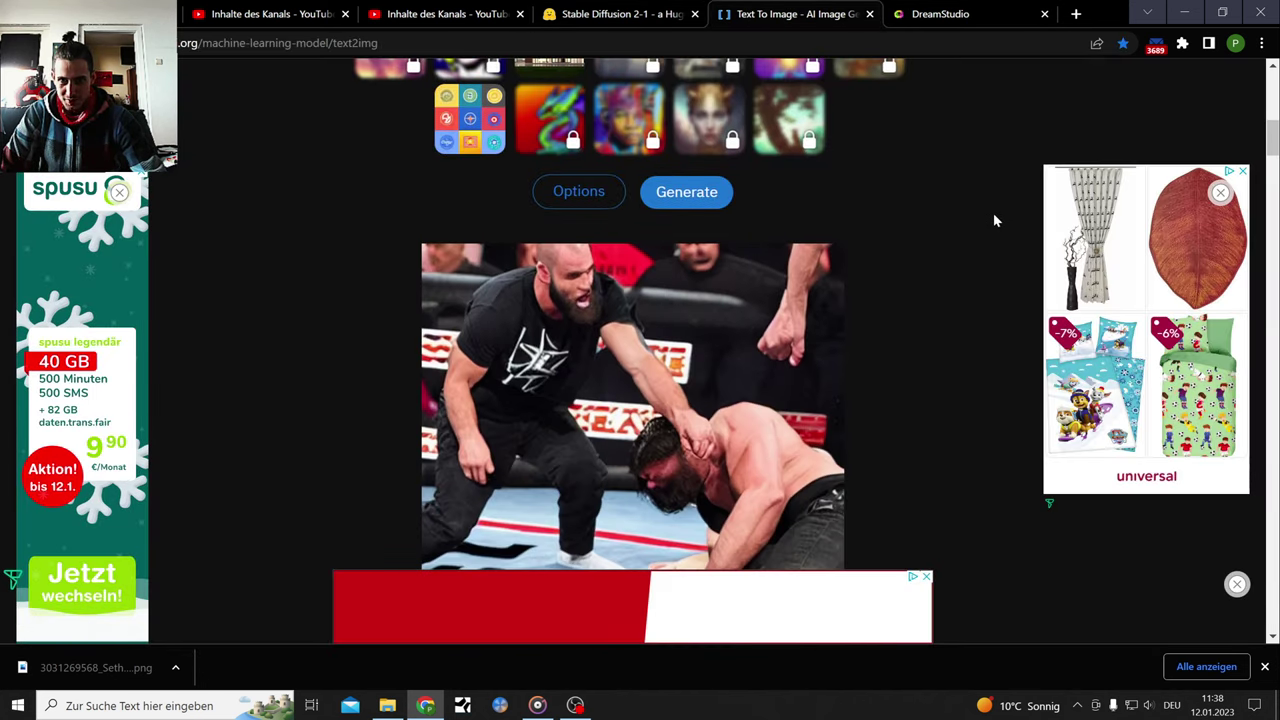
scroll(995, 220, down, 1)
scroll(995, 220, down, 1)
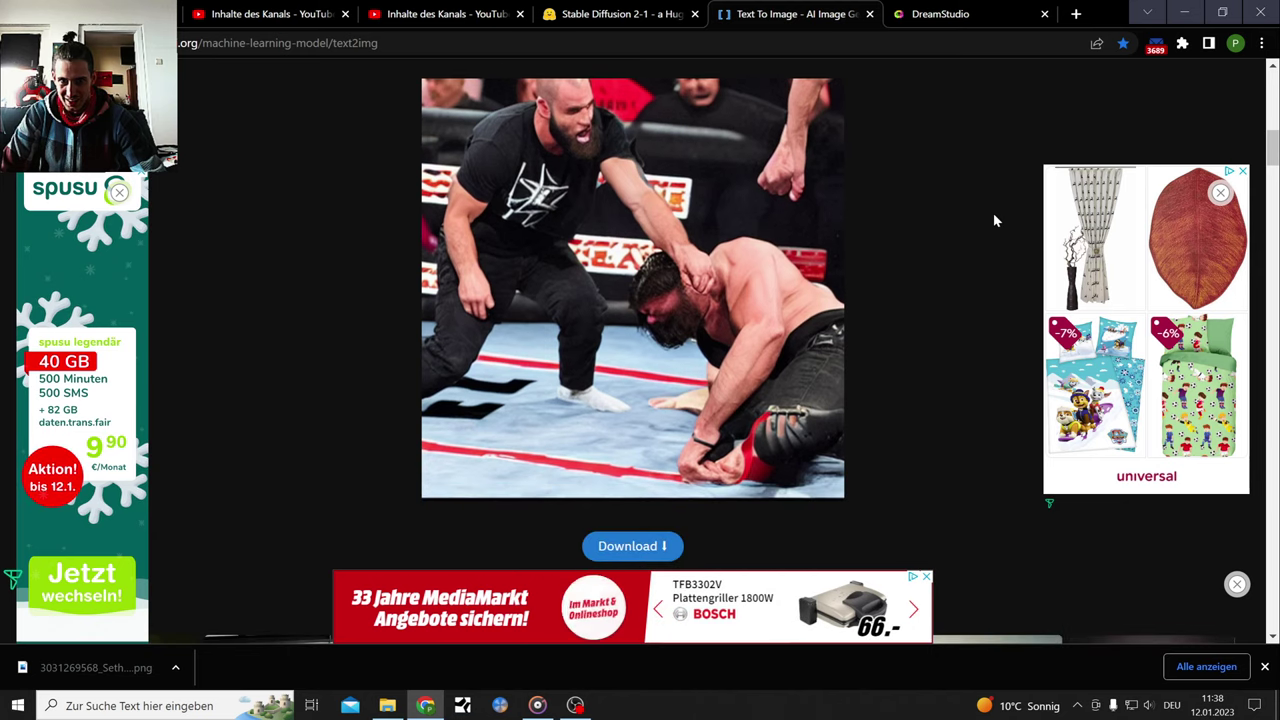
click(940, 12)
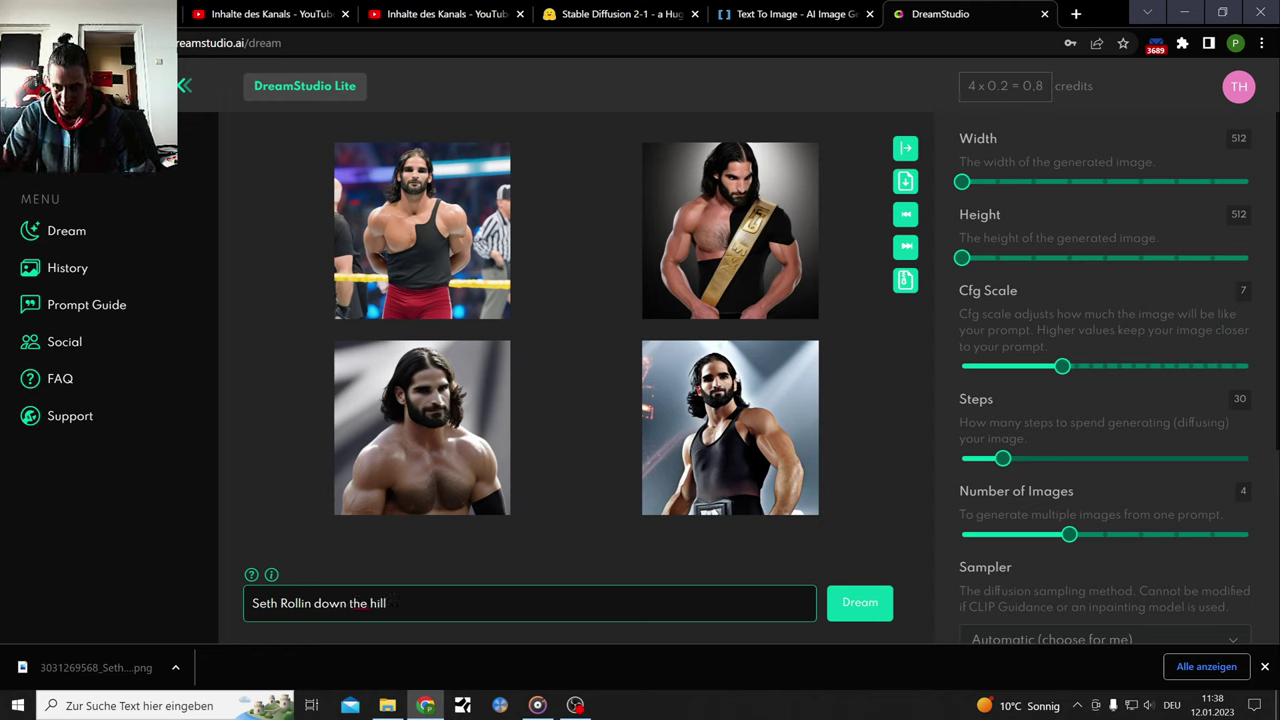
Generate 'Seth Rollin down the hill', then 'Seth Rollins wrestler', and copy that prompt
key(Return)
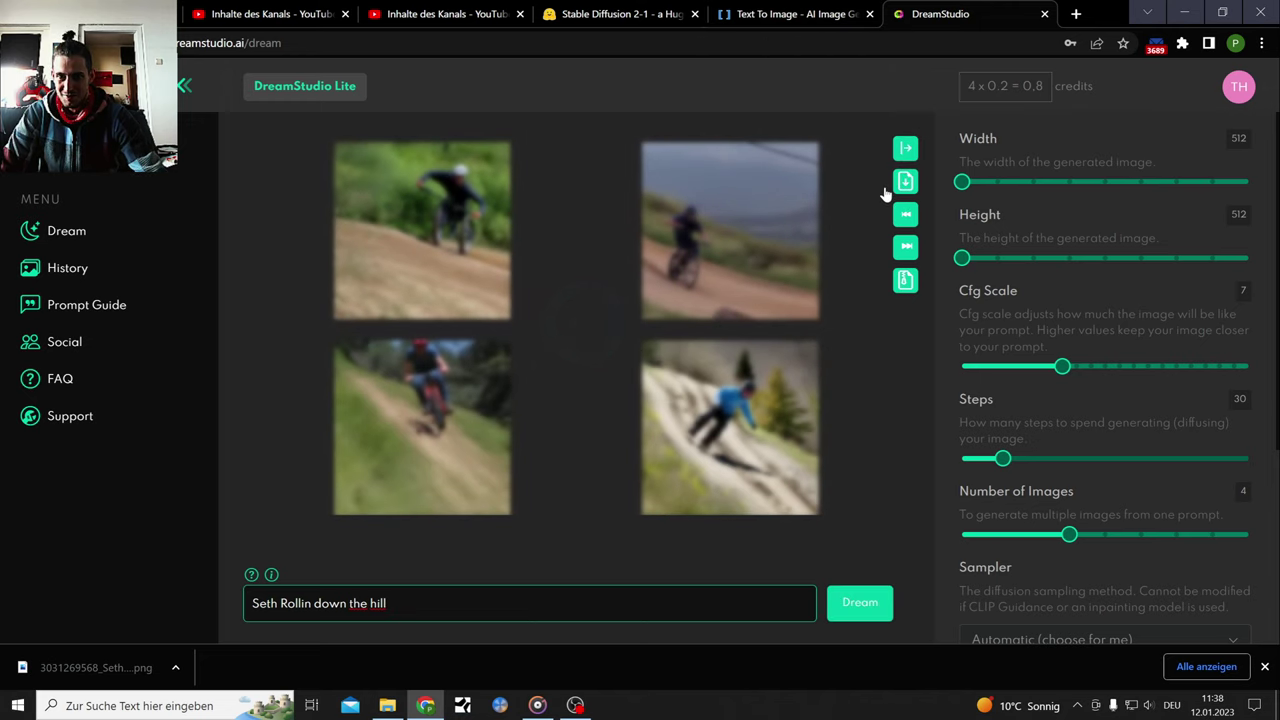
key(ctrl+shift+Left)
key(ctrl+shift+Left)
text(s)
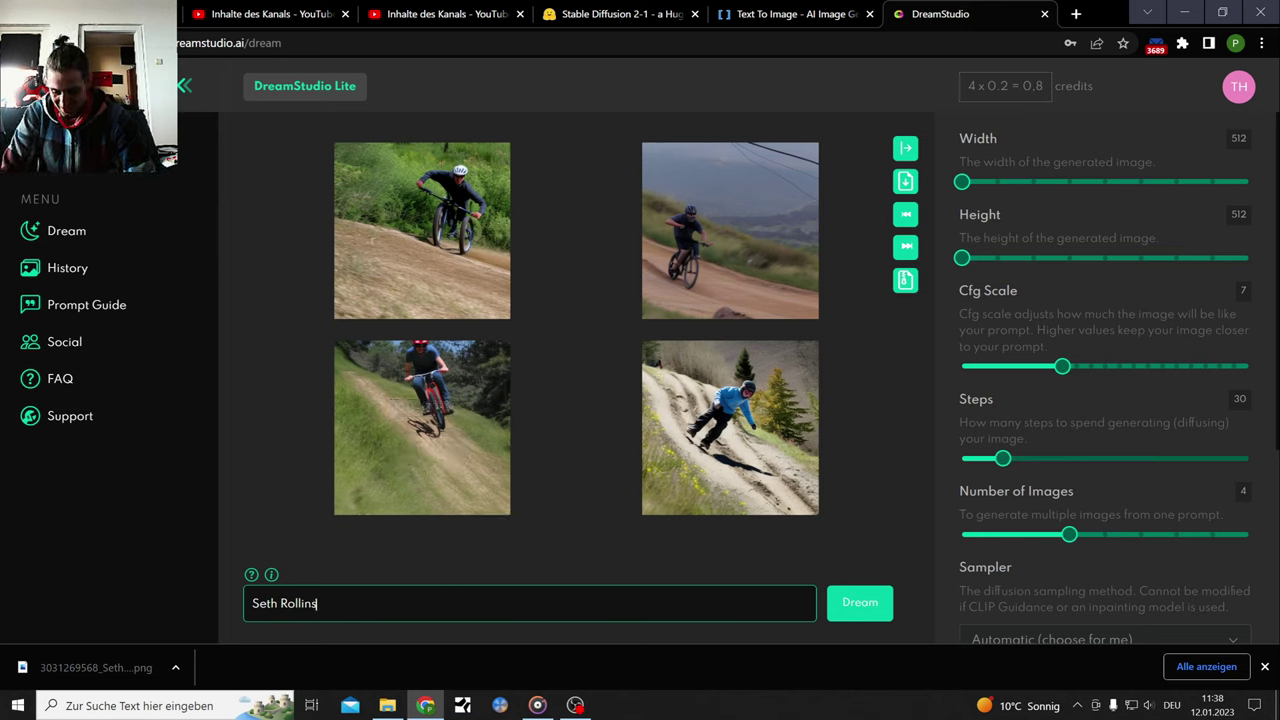
text( wrestler)
key(Return)
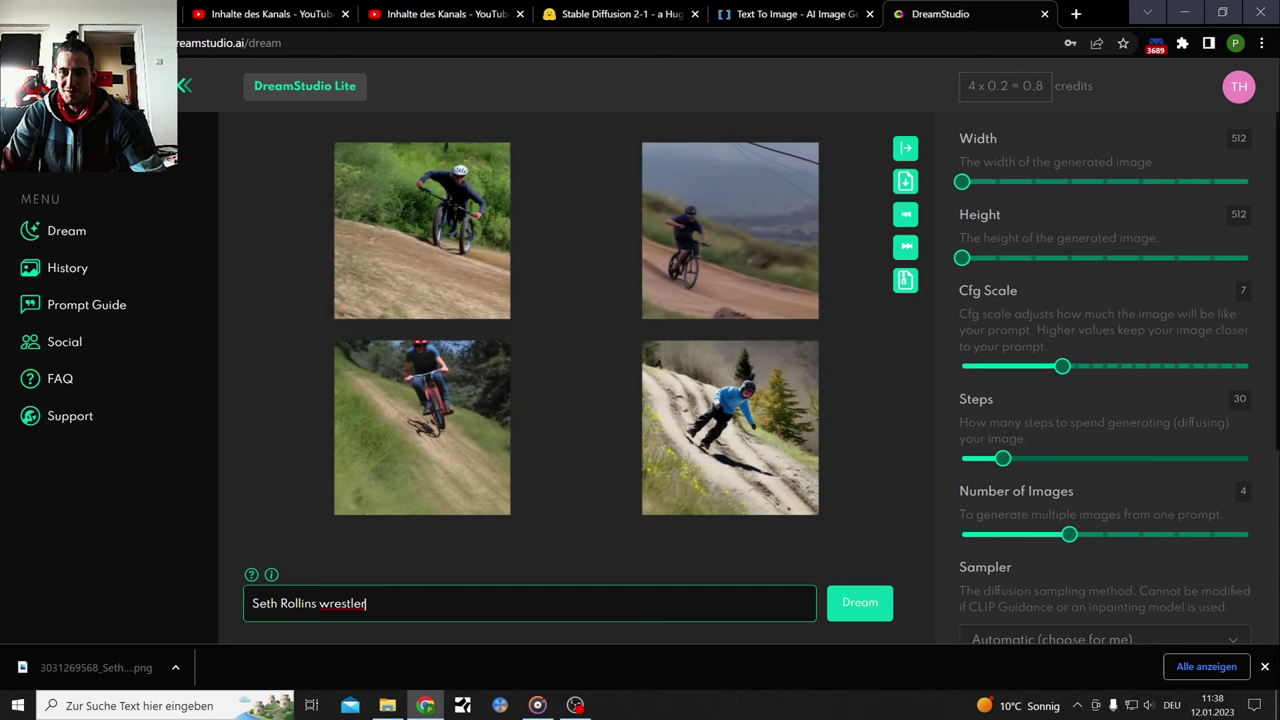
drag(366, 603, 266, 603)
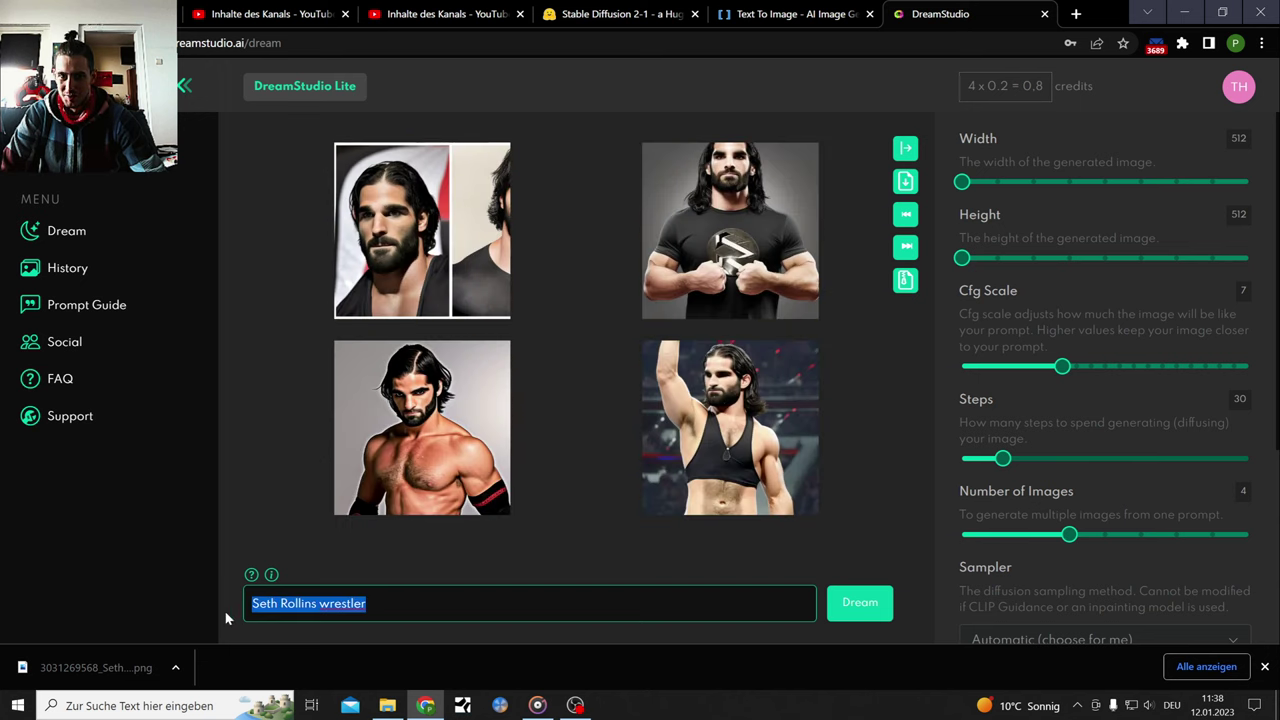
right_click(328, 609)
click(360, 384)
Save the fourth Seth Rollins wrestler image as a JPEG
click(752, 432)
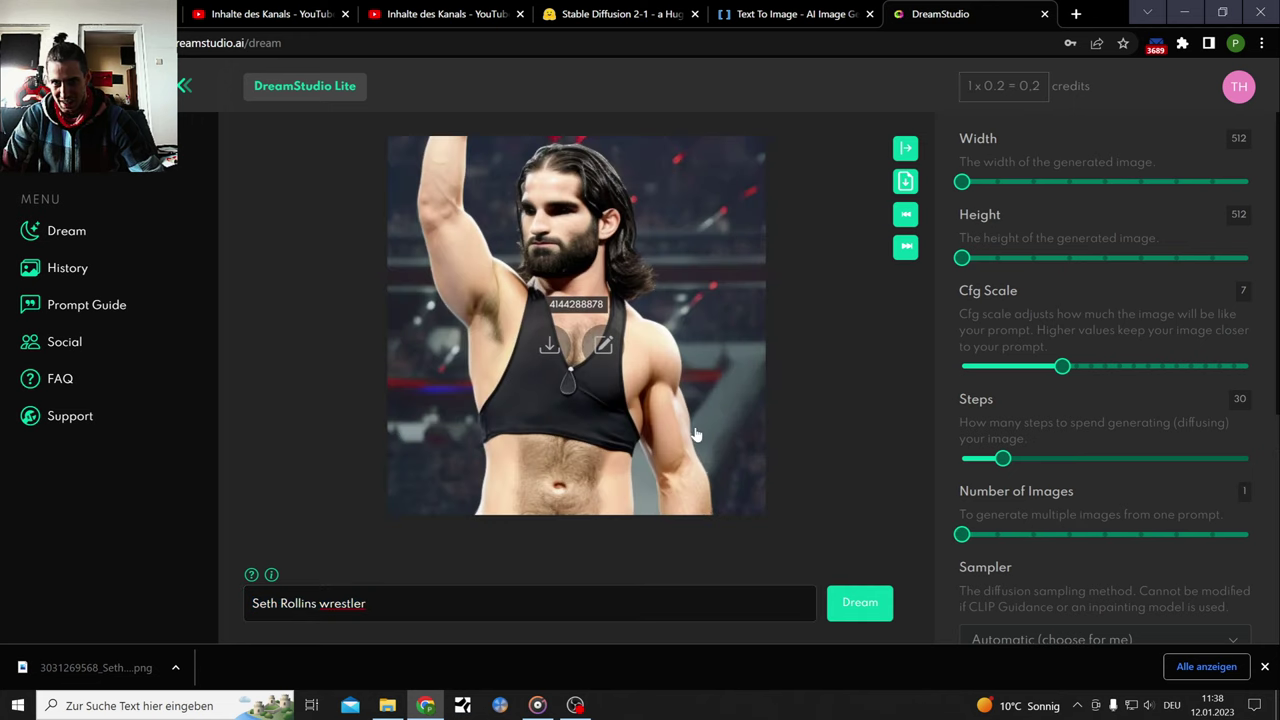
right_click(672, 338)
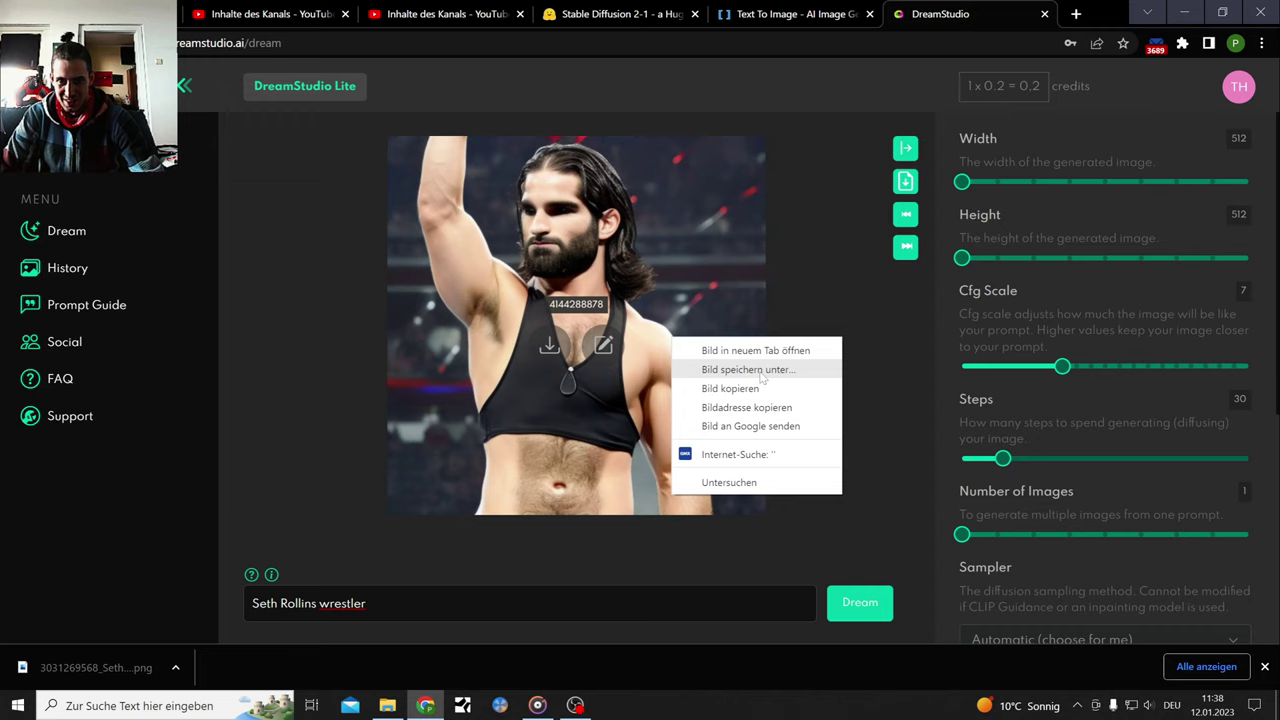
click(750, 369)
click(646, 498)
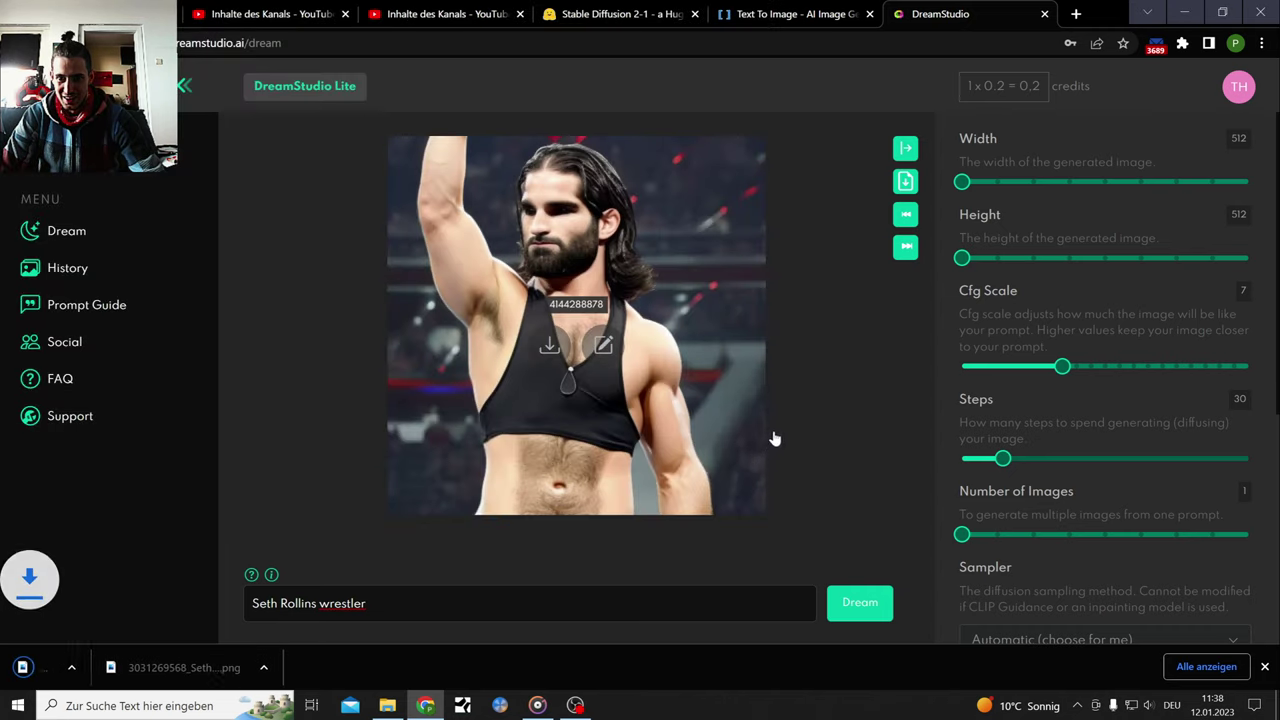
drag(368, 604, 251, 604)
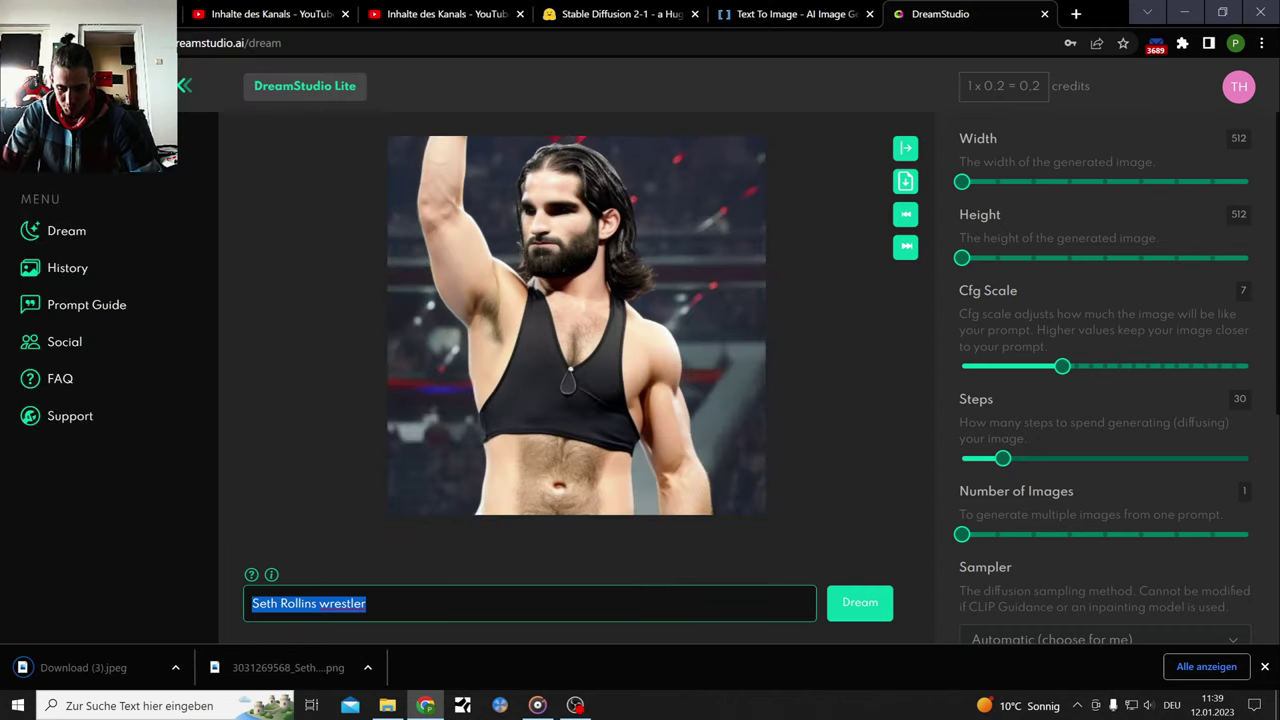
Generate a DreamStudio image from the new prompt 'wwe the shield' and copy that prompt
key(BackSpace)
text(wwe the shield)
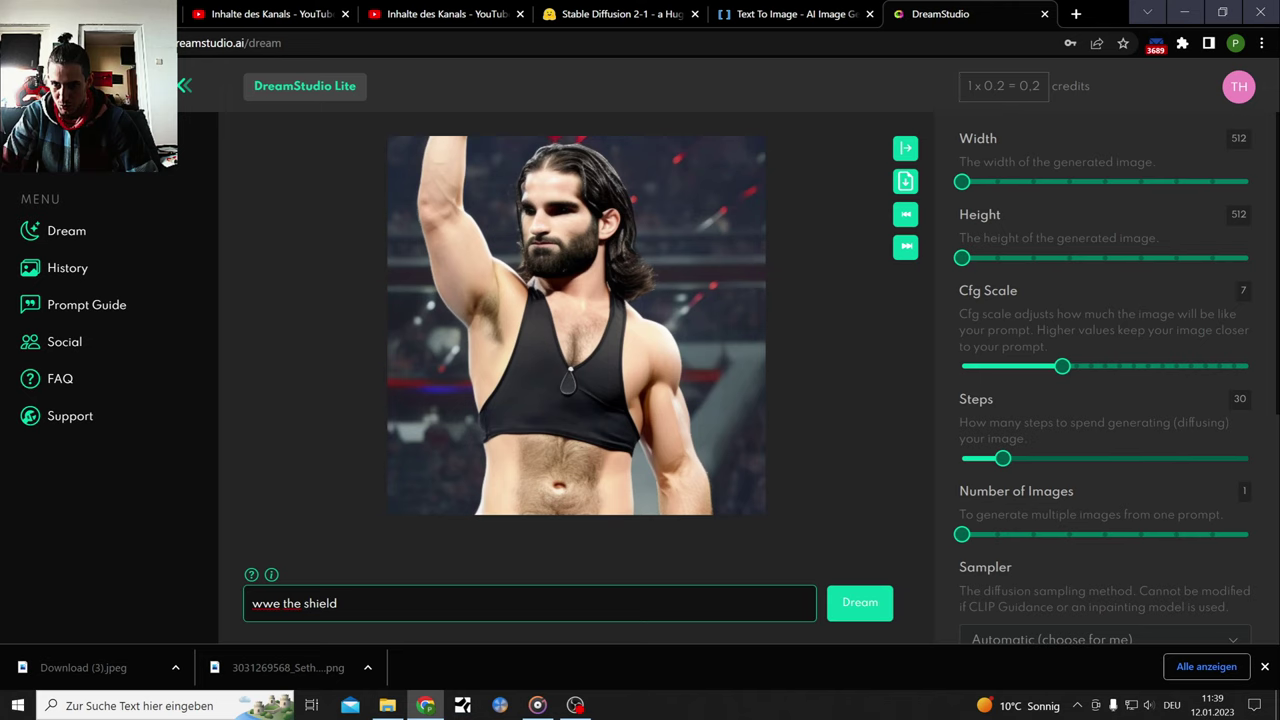
key(Return)
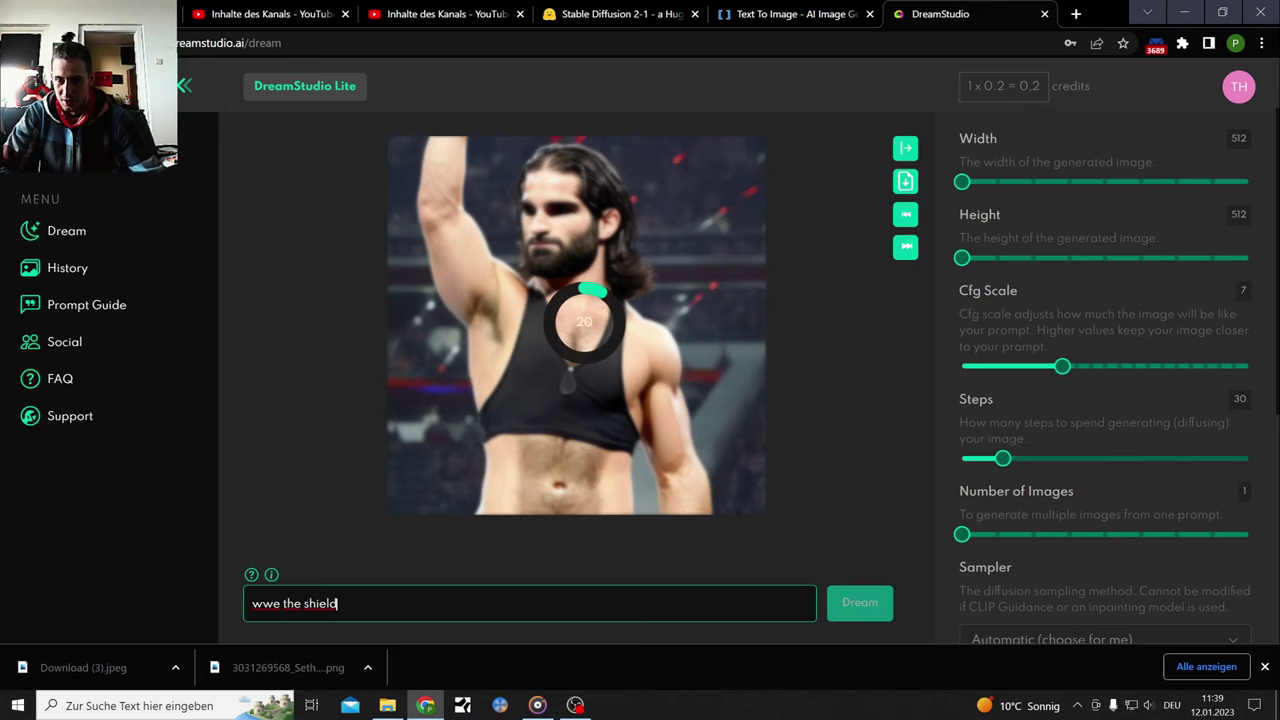
triple_click(293, 605)
right_click(293, 606)
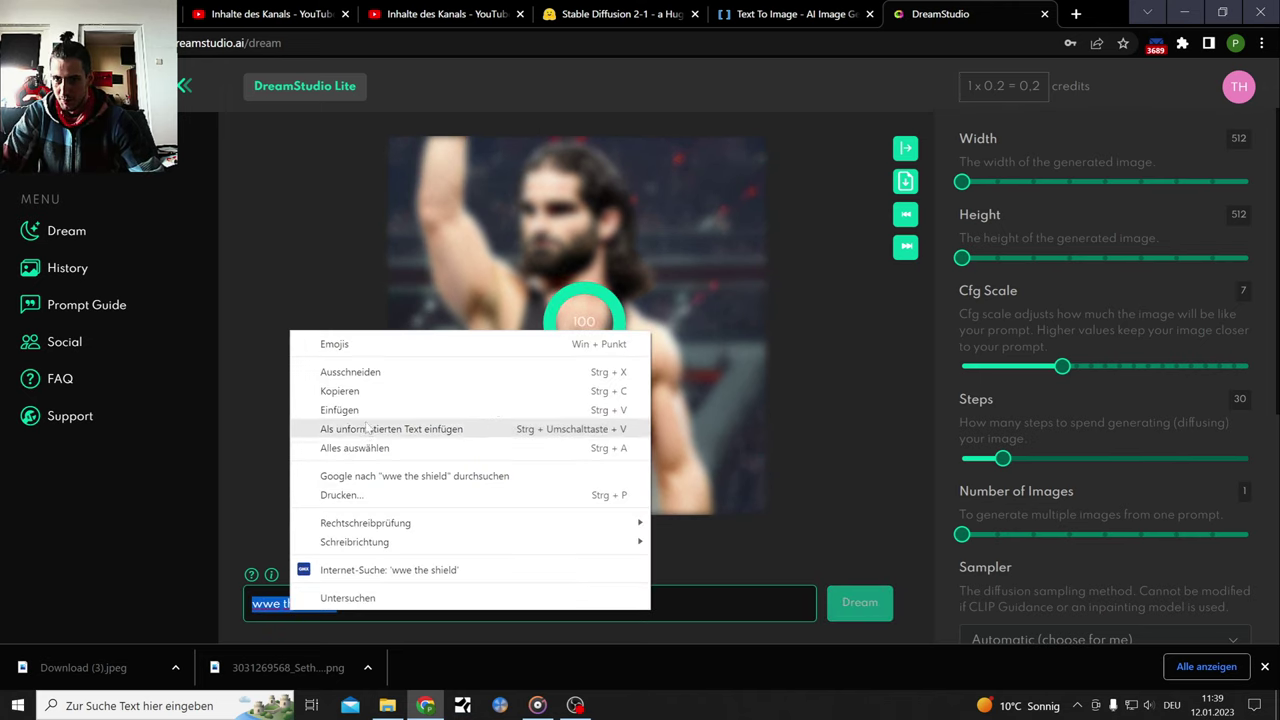
click(340, 391)
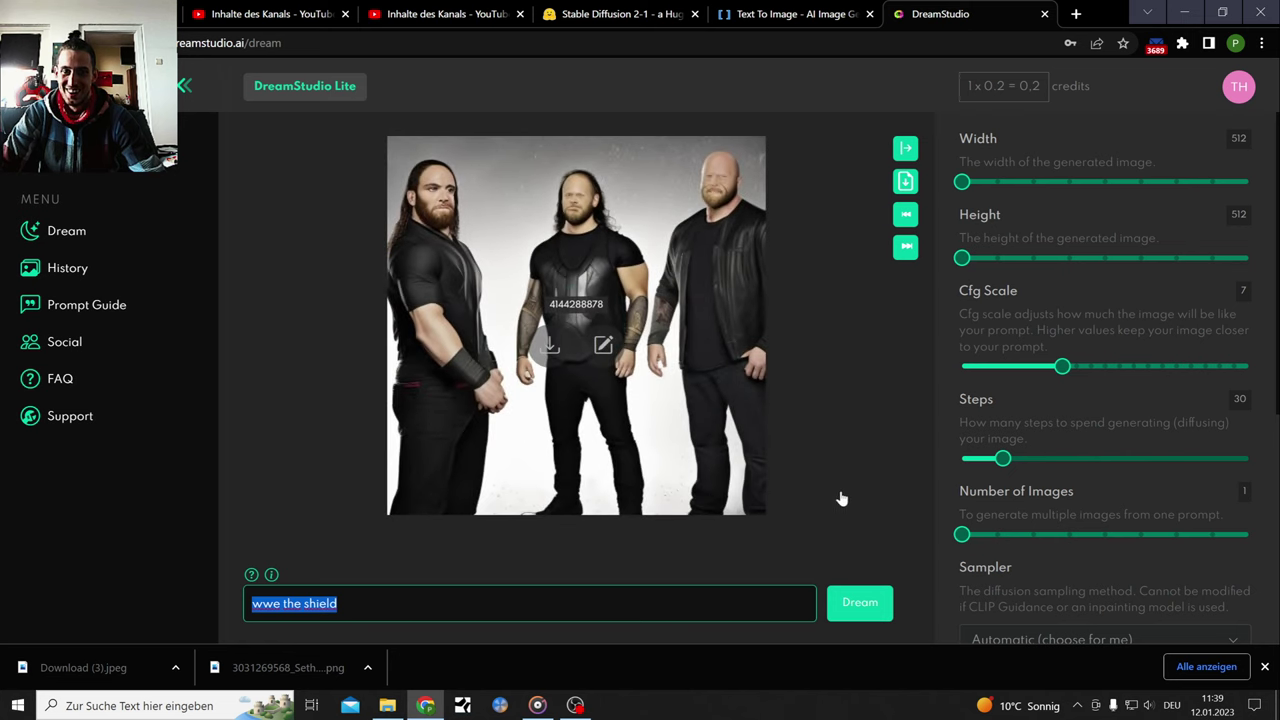
Compare with the earlier Seth Rollins image, then save the wwe the shield image as a PNG
click(905, 214)
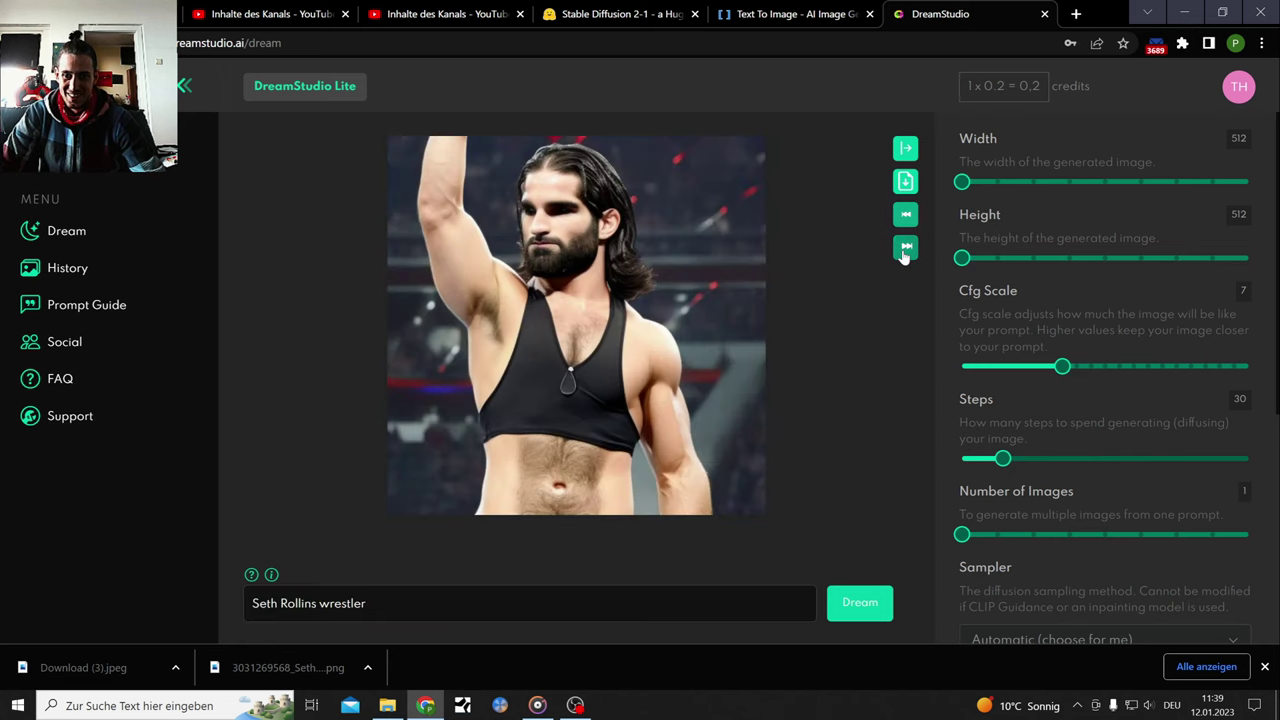
click(905, 249)
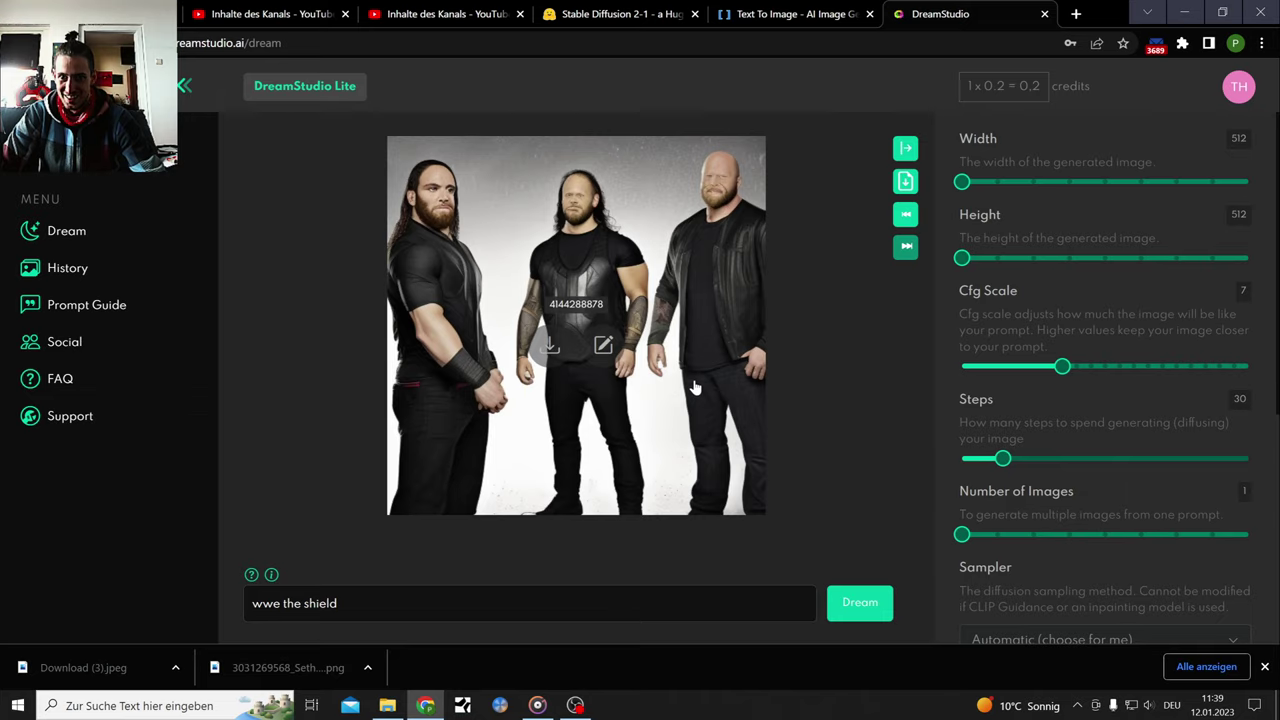
click(549, 345)
click(660, 497)
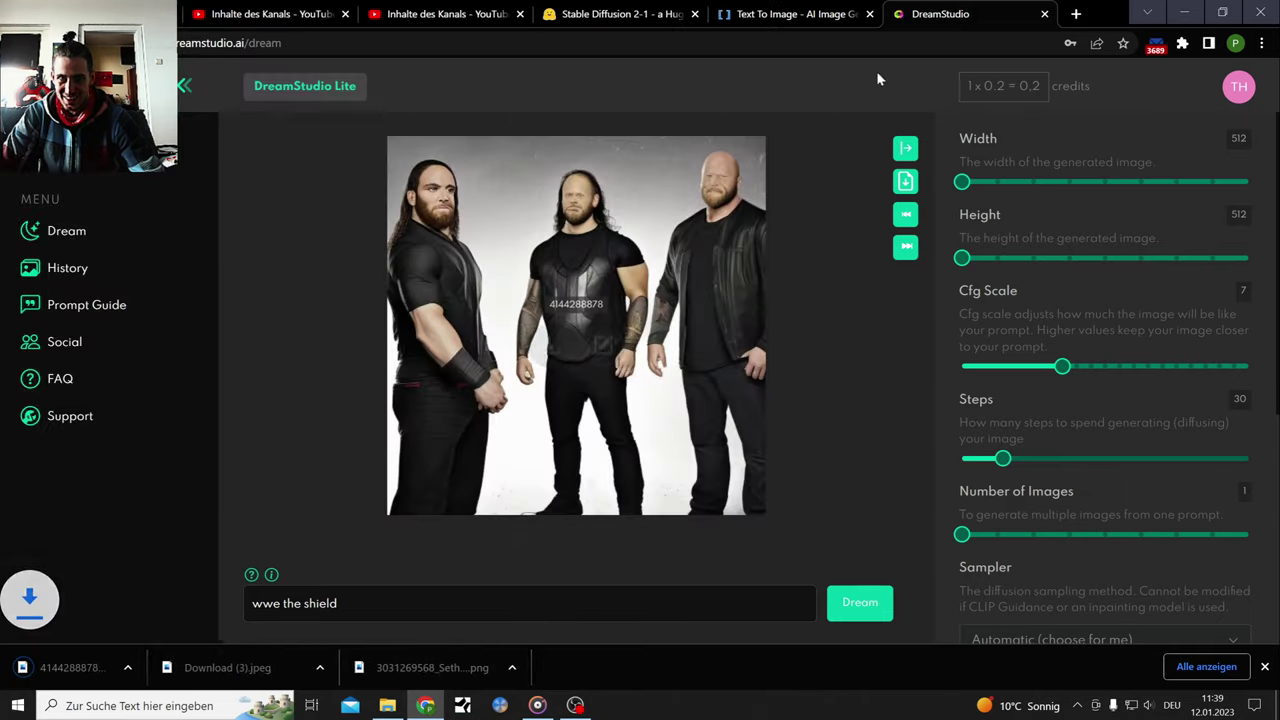
Replace the DeepAI Text To Image prompt with 'wwe the shield'
click(768, 14)
scroll(951, 345, up, 8)
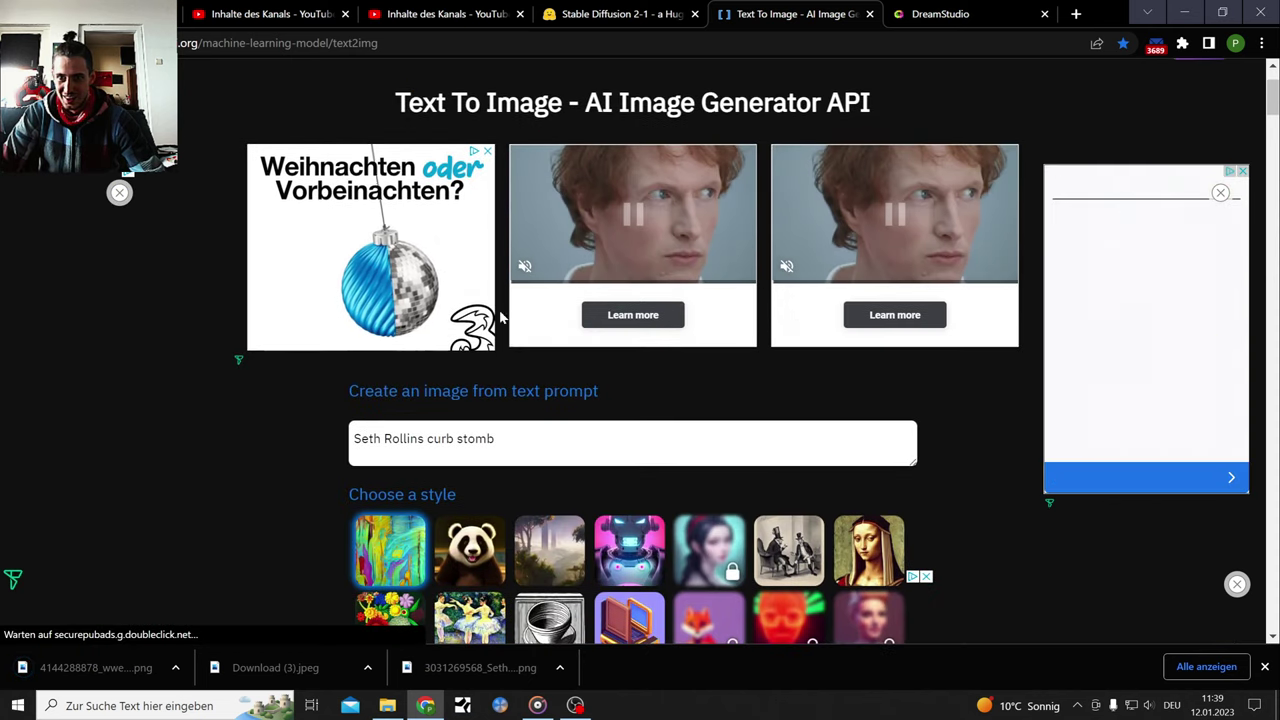
triple_click(423, 438)
key(BackSpace)
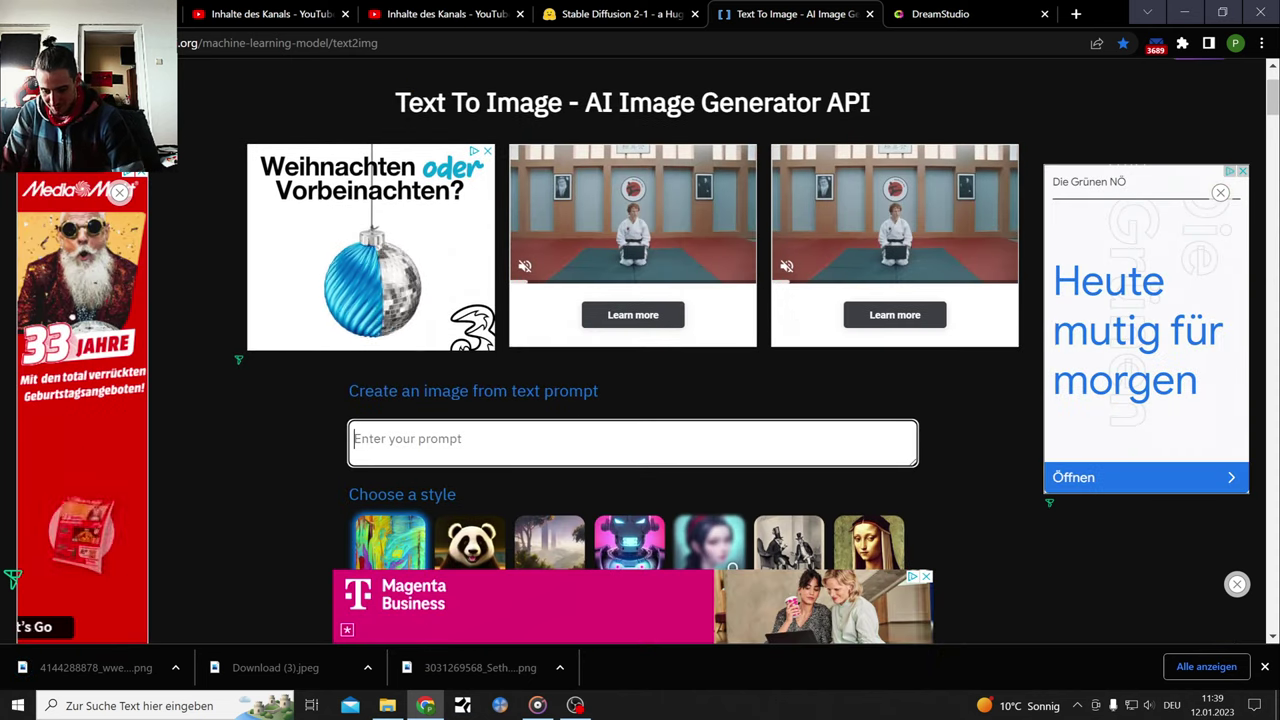
text(wwe the shield)
key(Return)
key(BackSpace)
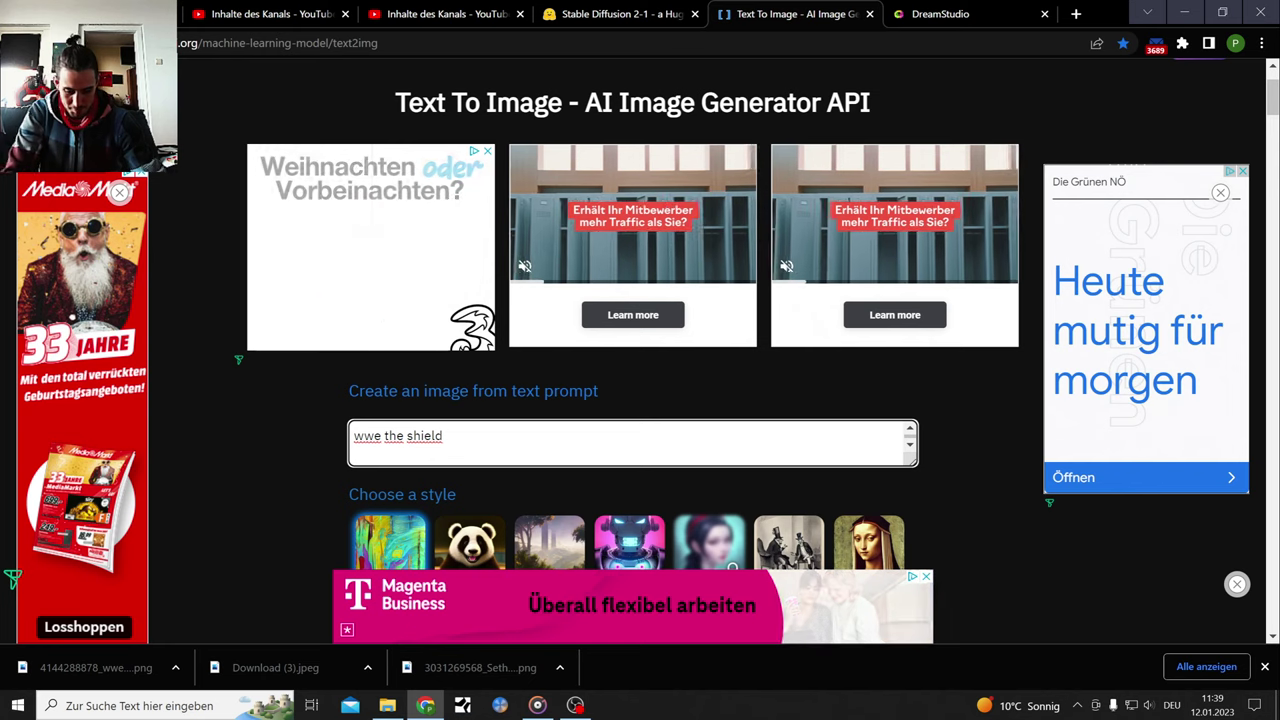
scroll(580, 420, down, 3)
scroll(582, 452, down, 2)
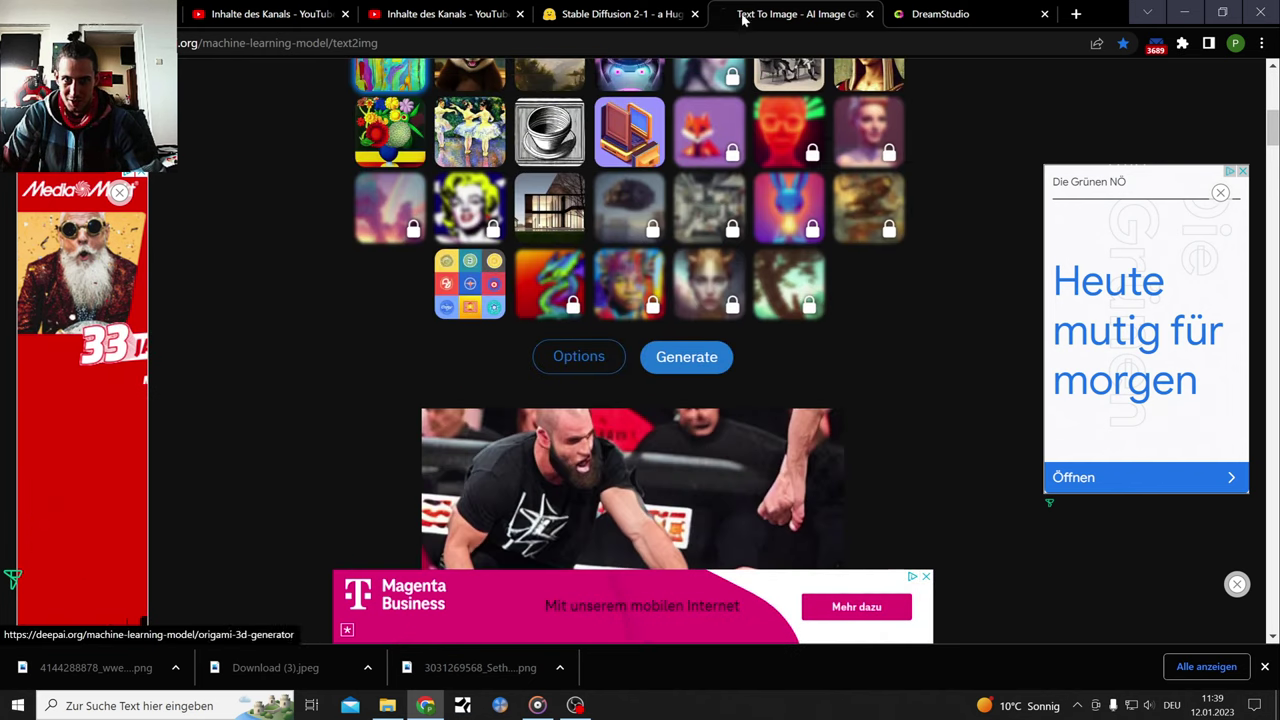
Preview the first and second Stable Diffusion demo results enlarged
click(605, 12)
scroll(1087, 349, down, 2)
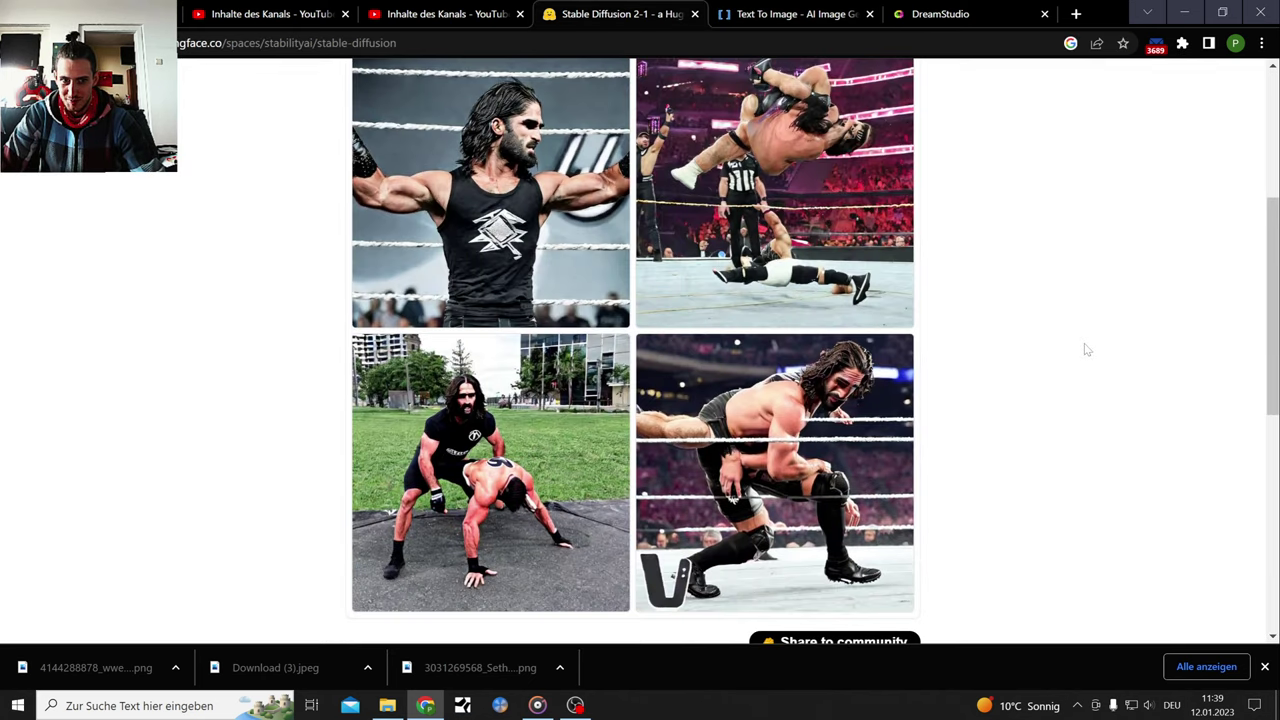
scroll(1087, 349, up, 1)
click(547, 294)
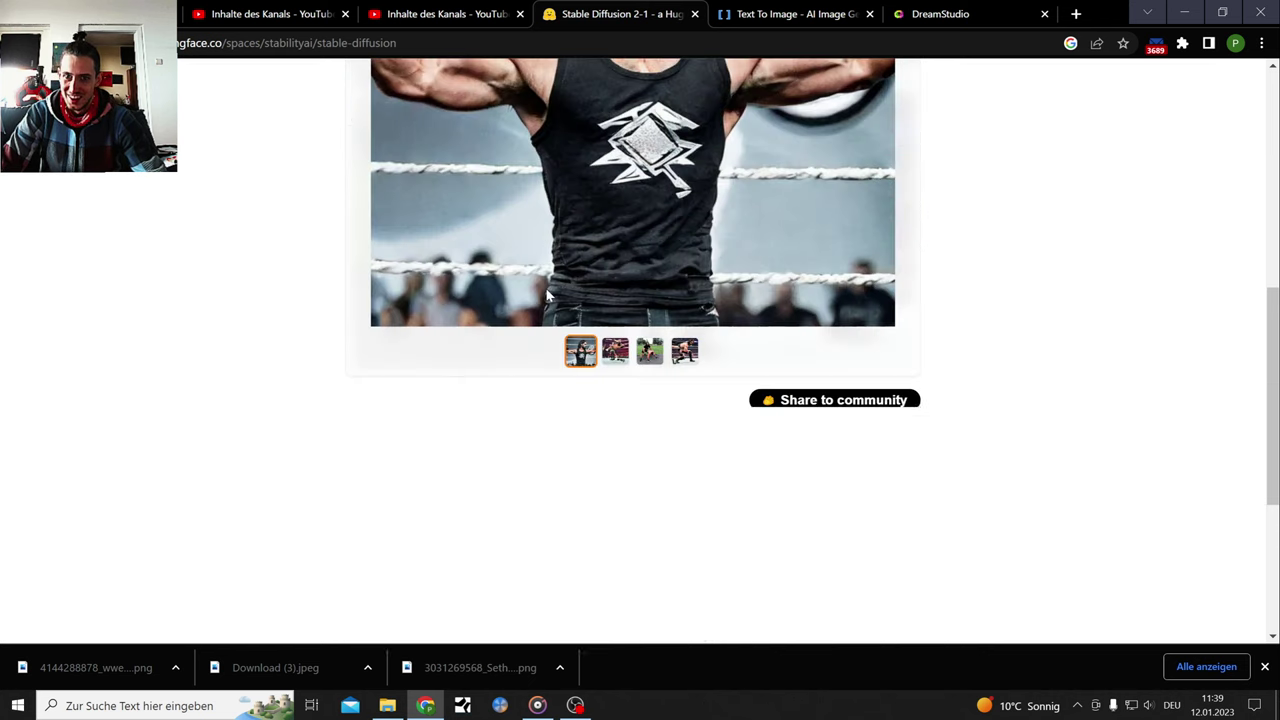
scroll(650, 407, up, 3)
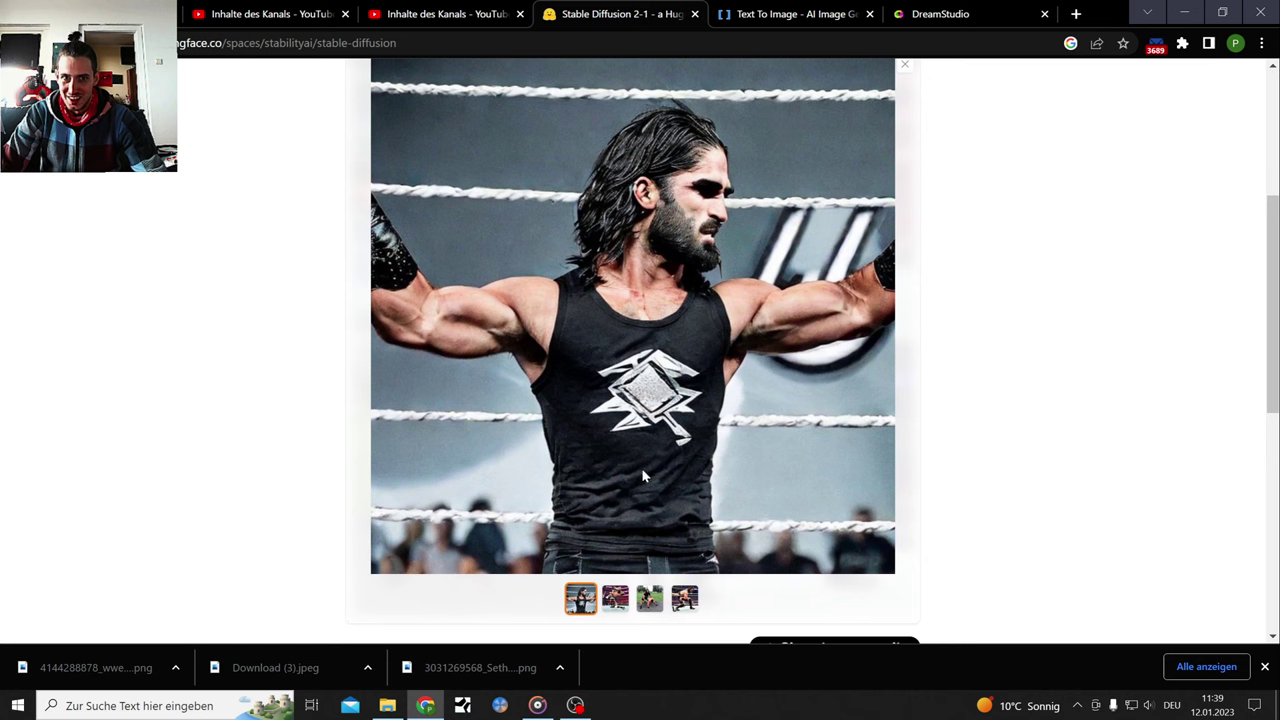
click(622, 600)
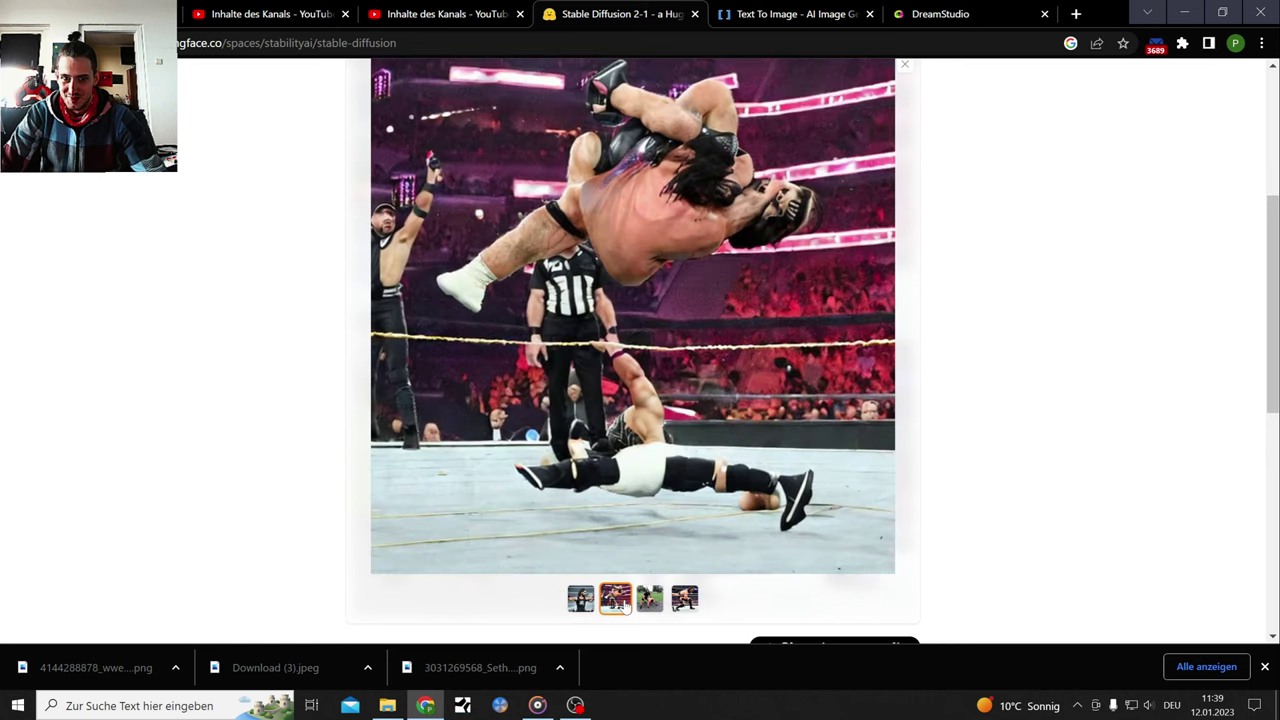
Save the mid-air ring slam image as Download (4).jpeg
right_click(611, 316)
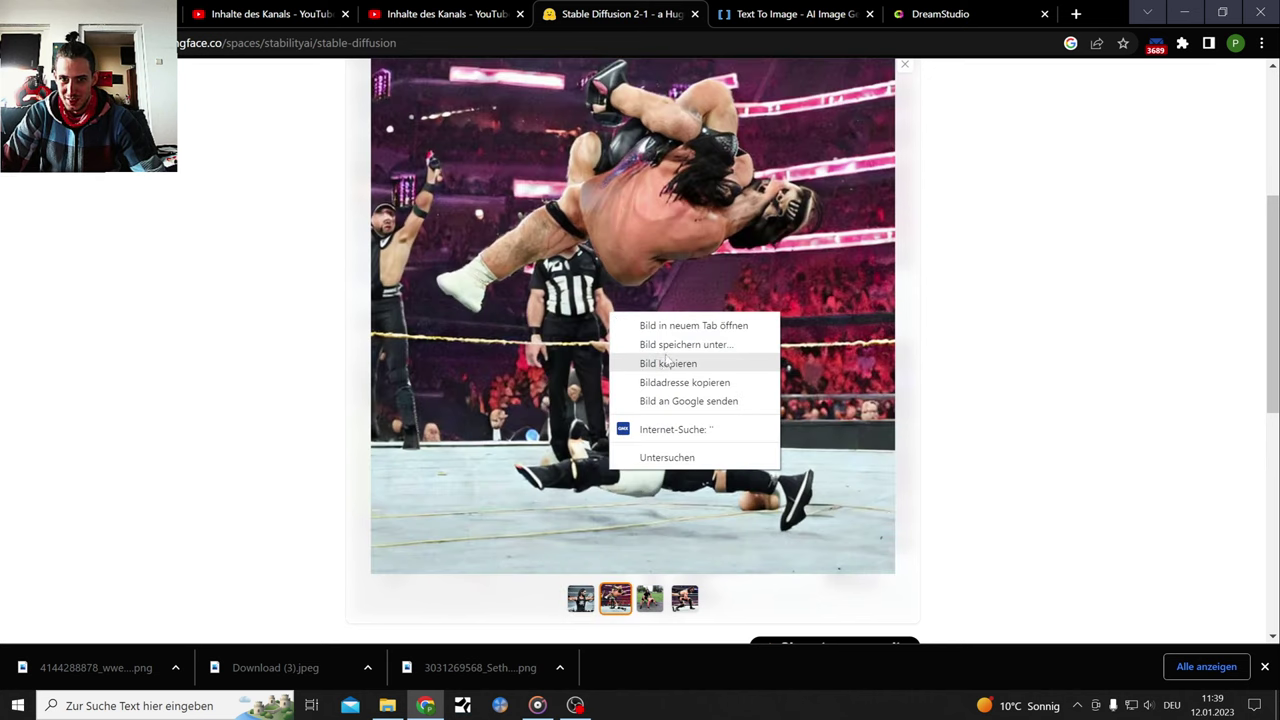
click(668, 364)
click(640, 498)
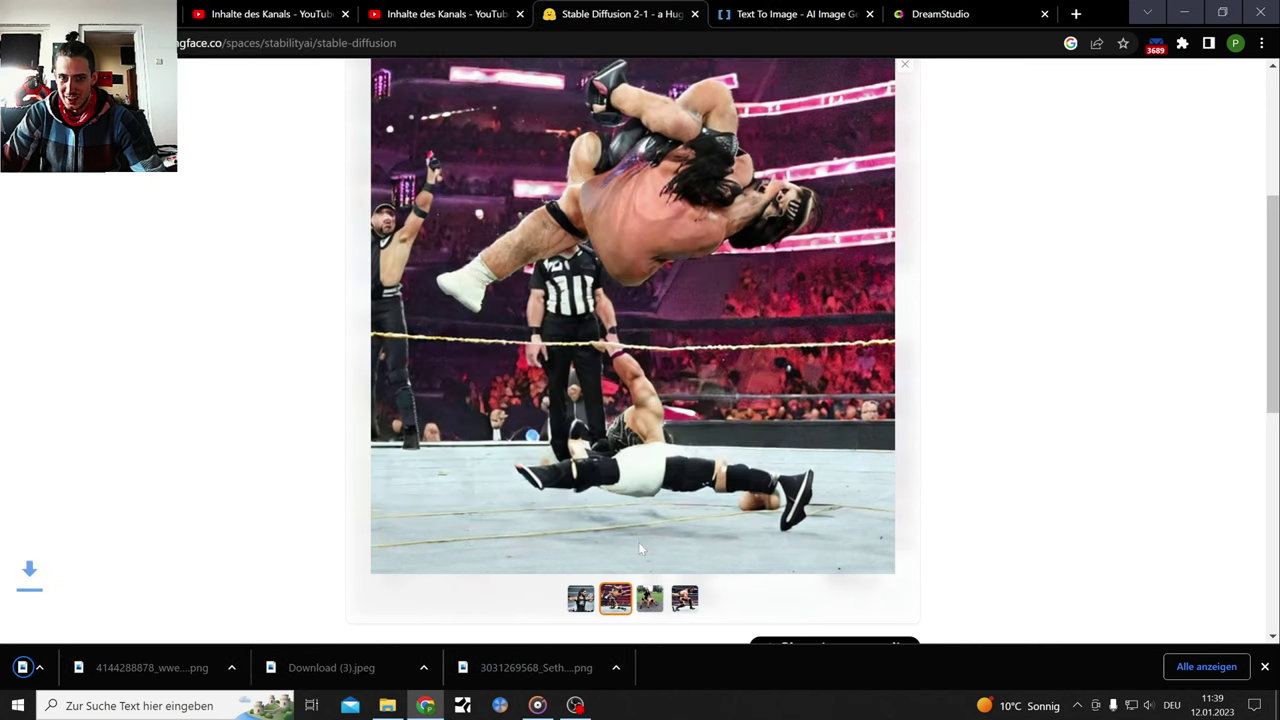
Preview the third (outdoor scene) and fourth (crouching wrestler) results
scroll(930, 516, up, 1)
scroll(930, 516, down, 1)
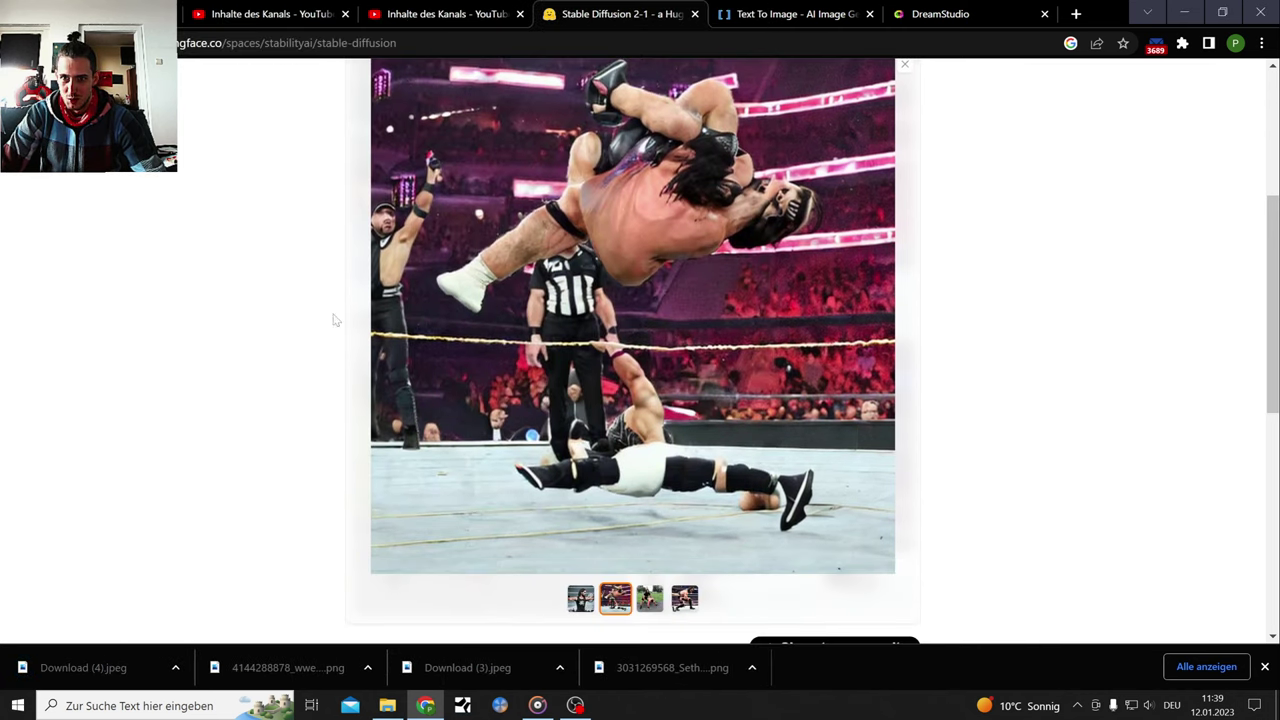
click(650, 598)
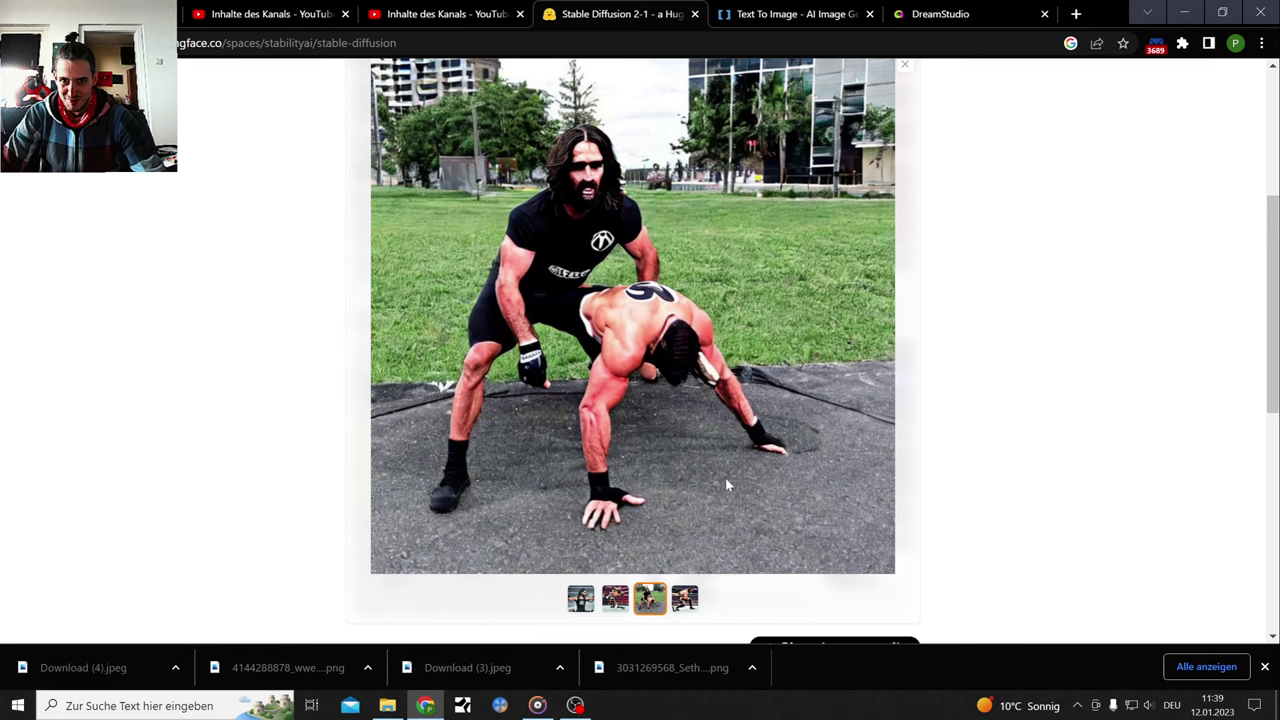
click(685, 599)
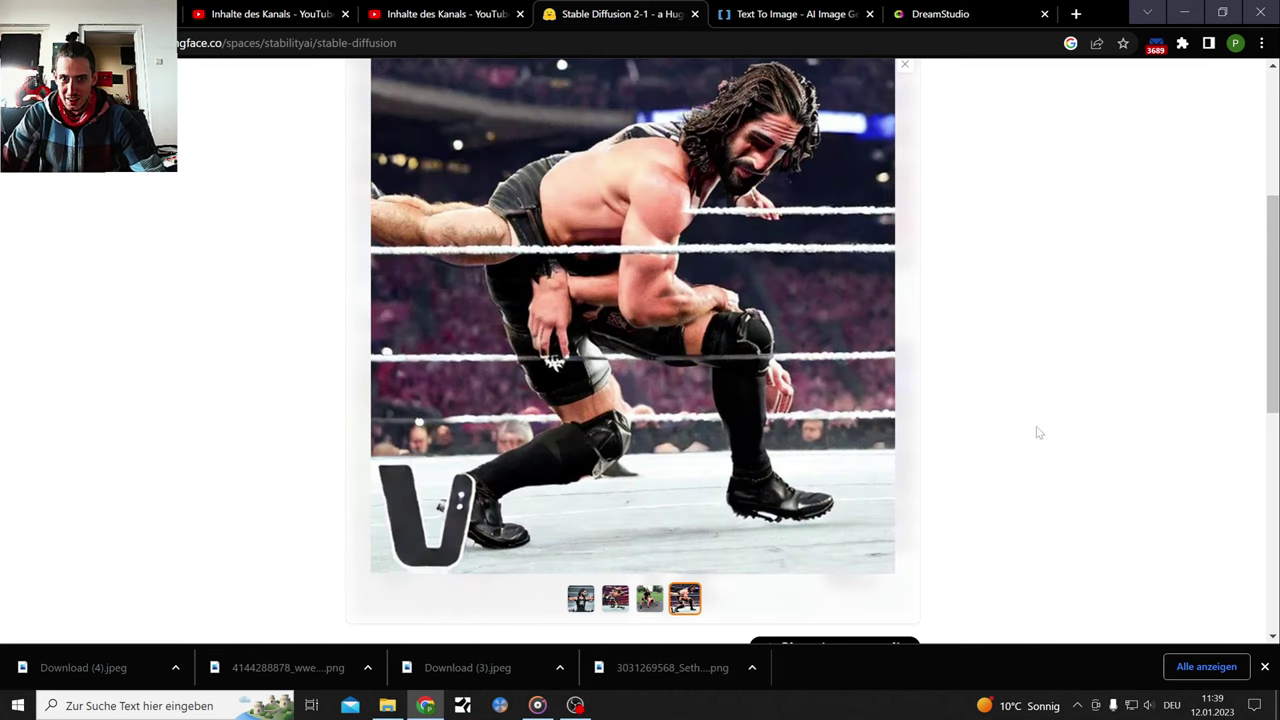
Replace the Stable Diffusion prompt with 'wwe the shield' and start generating images
scroll(1015, 432, up, 1)
scroll(551, 145, up, 1)
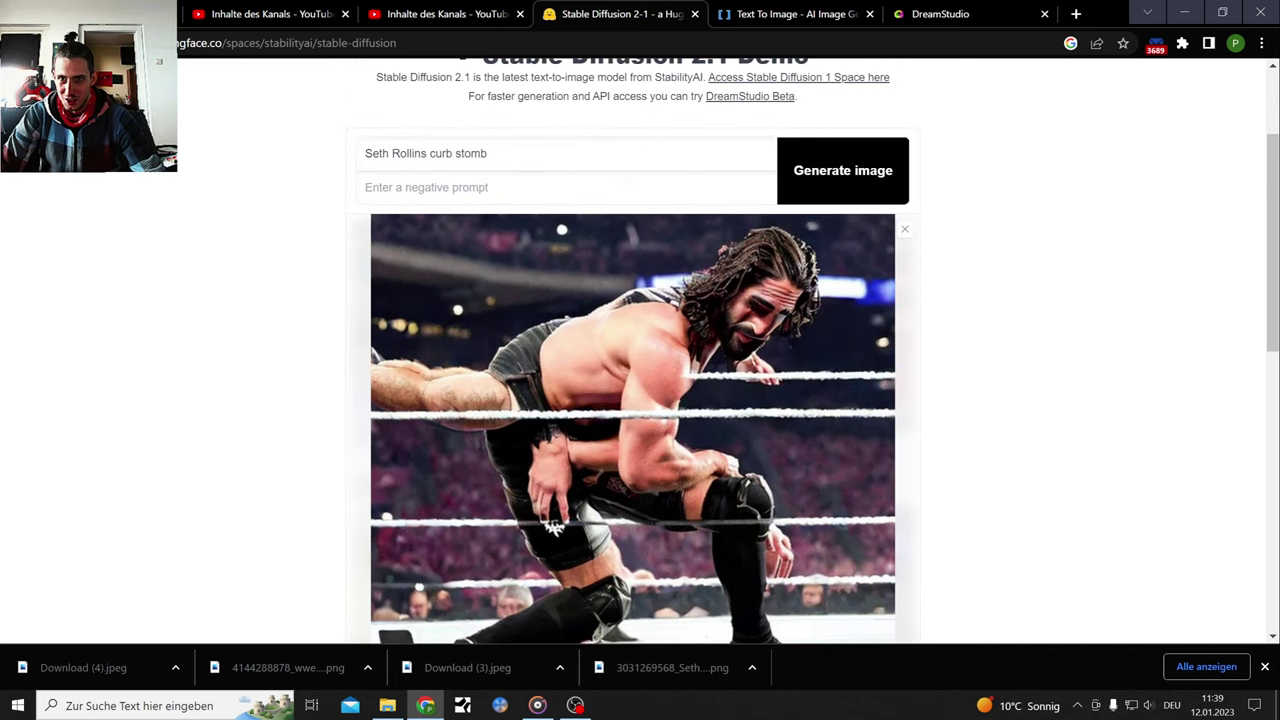
click(551, 150)
key(ctrl+shift+Left)
key(ctrl+shift+Left)
key(ctrl+shift+Left)
key(ctrl+shift+Left)
key(BackSpace)
text(wwe the shield)
click(826, 170)
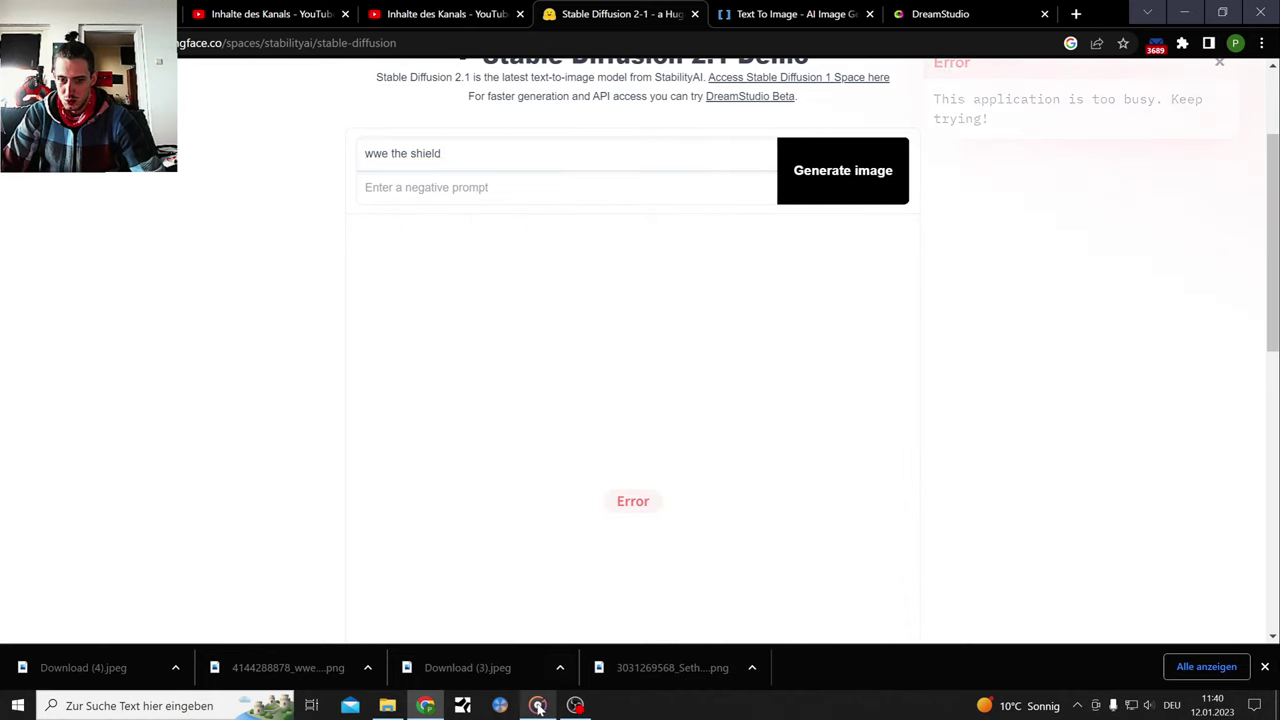
click(537, 705)
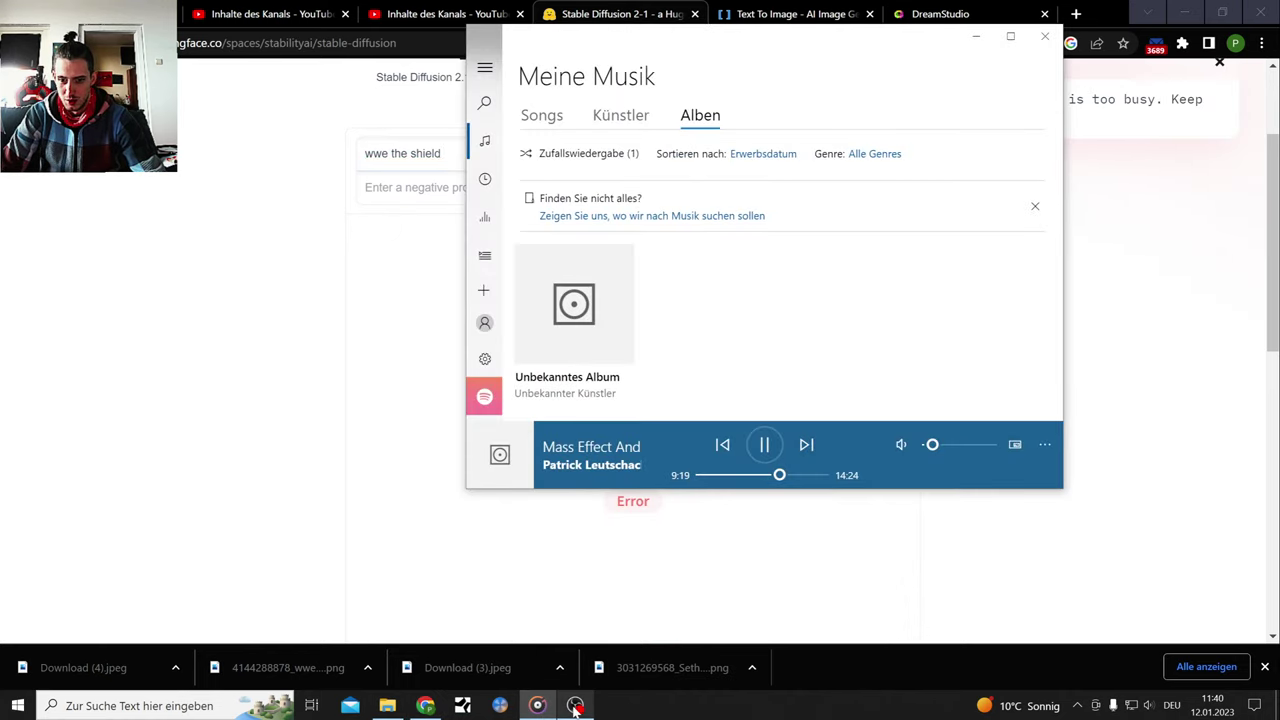
Retry the generation after the busy error, then view DeepAI's finished image of men in black
click(1272, 240)
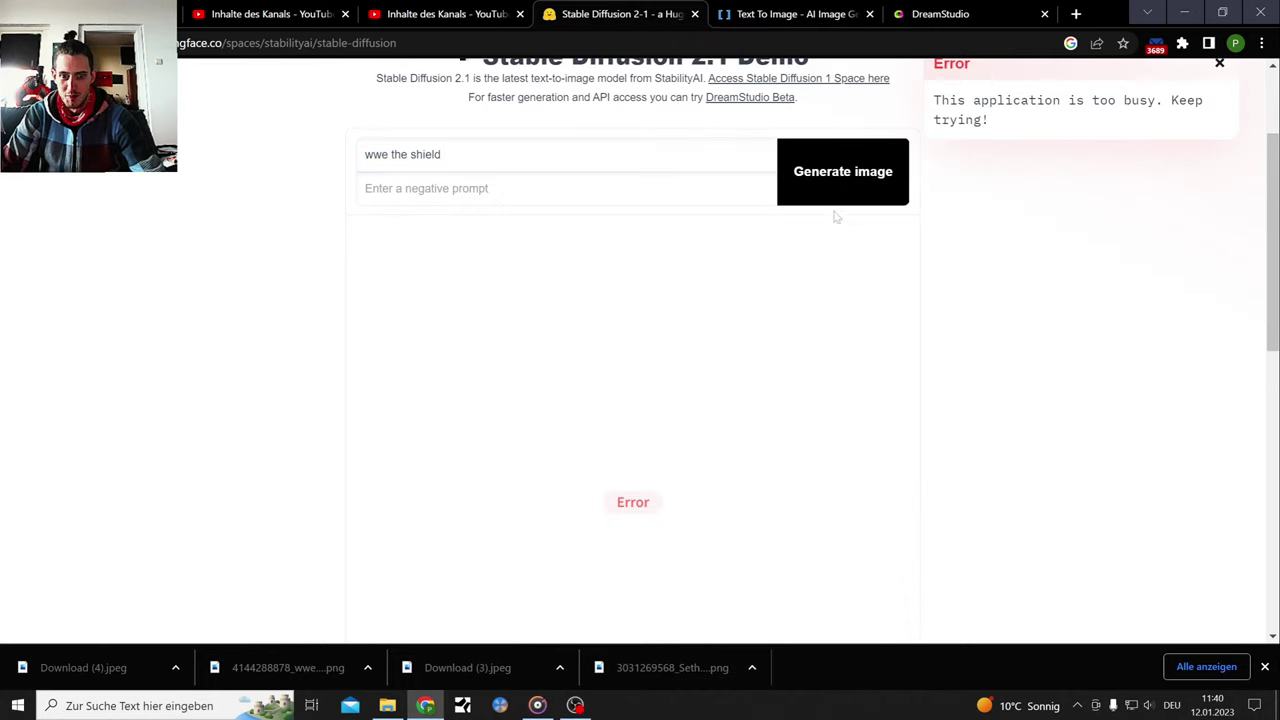
click(821, 163)
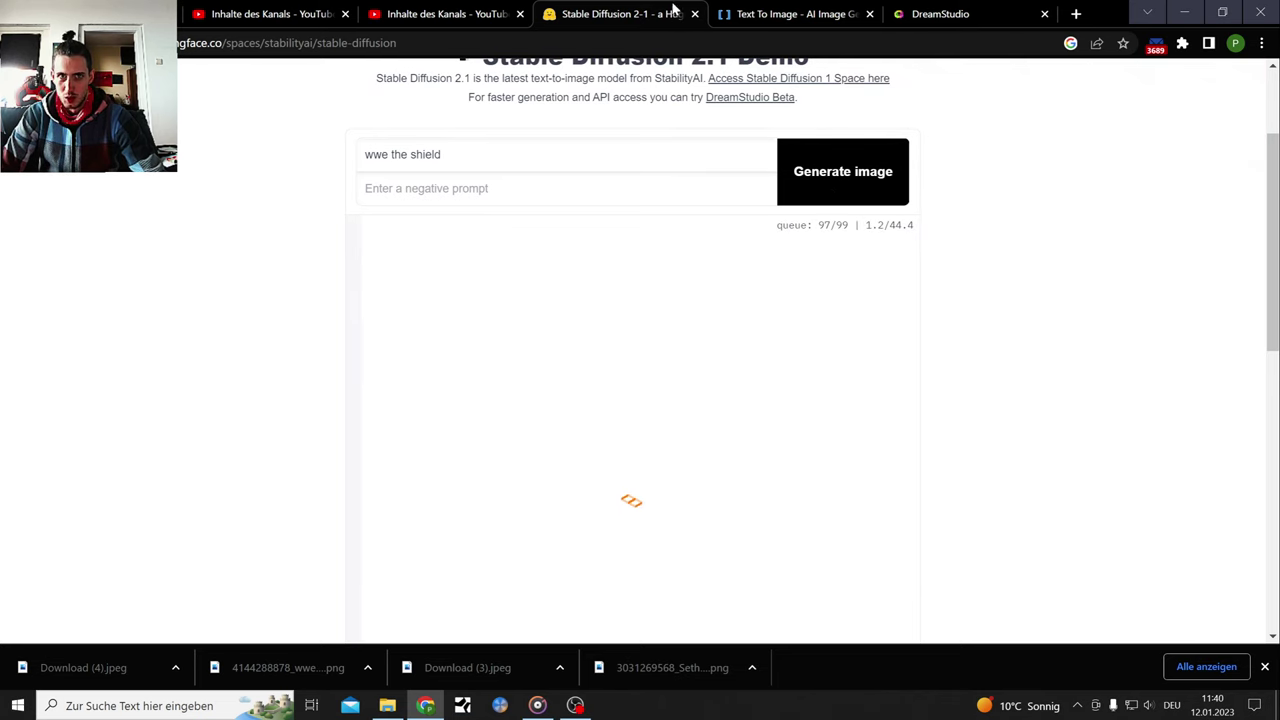
click(790, 14)
scroll(1055, 302, down, 2)
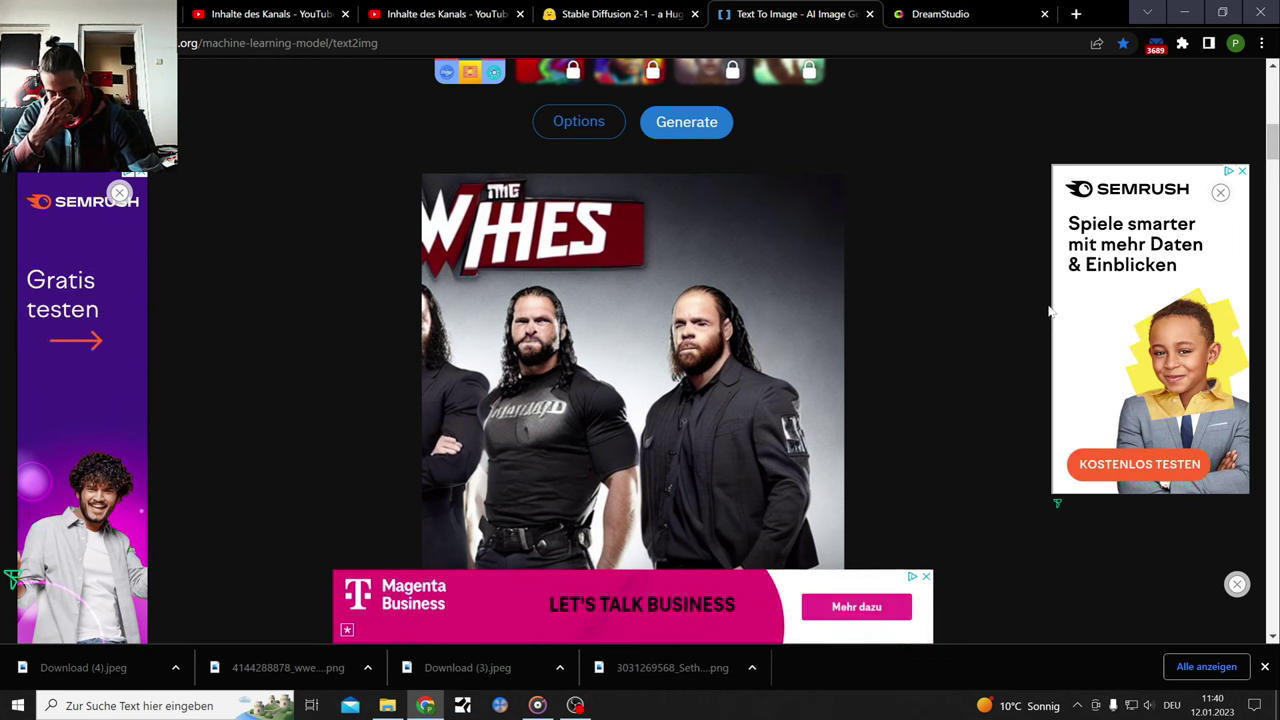
Generate a DreamStudio image for 'wwe the shield faction', then close the DreamStudio and DeepAI tabs
click(935, 14)
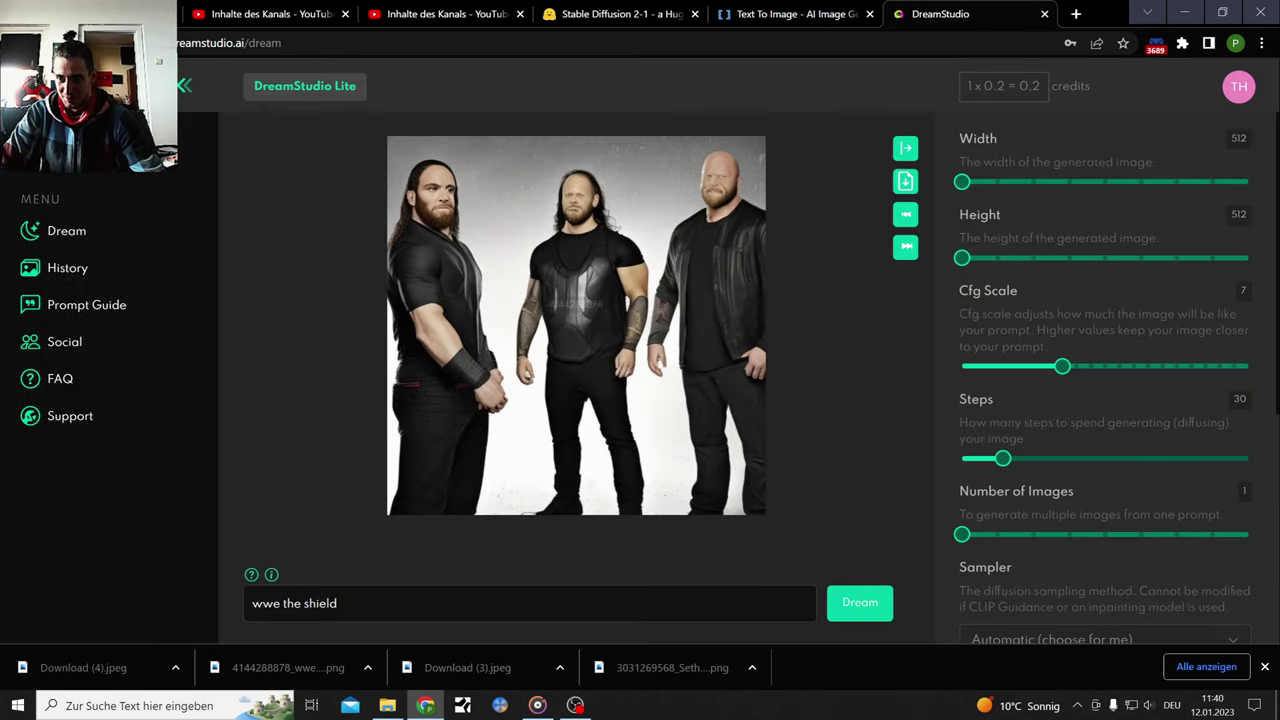
click(338, 603)
text(faction)
key(Return)
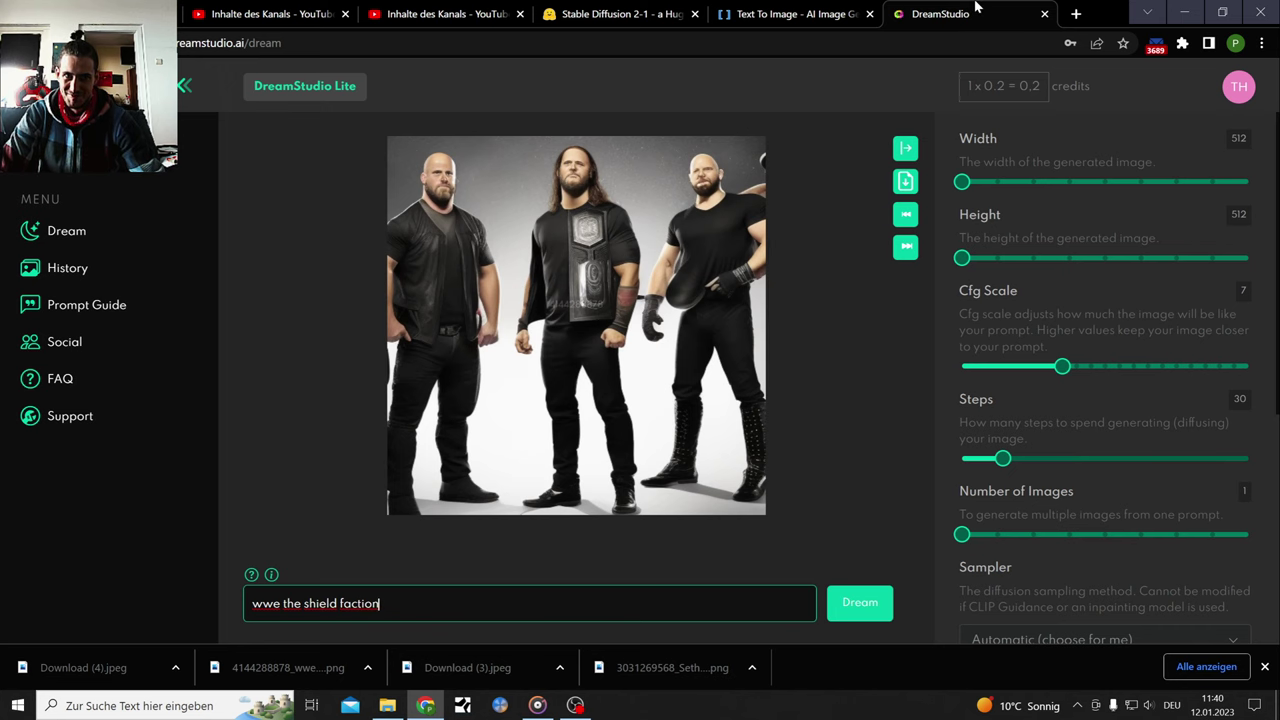
click(1044, 14)
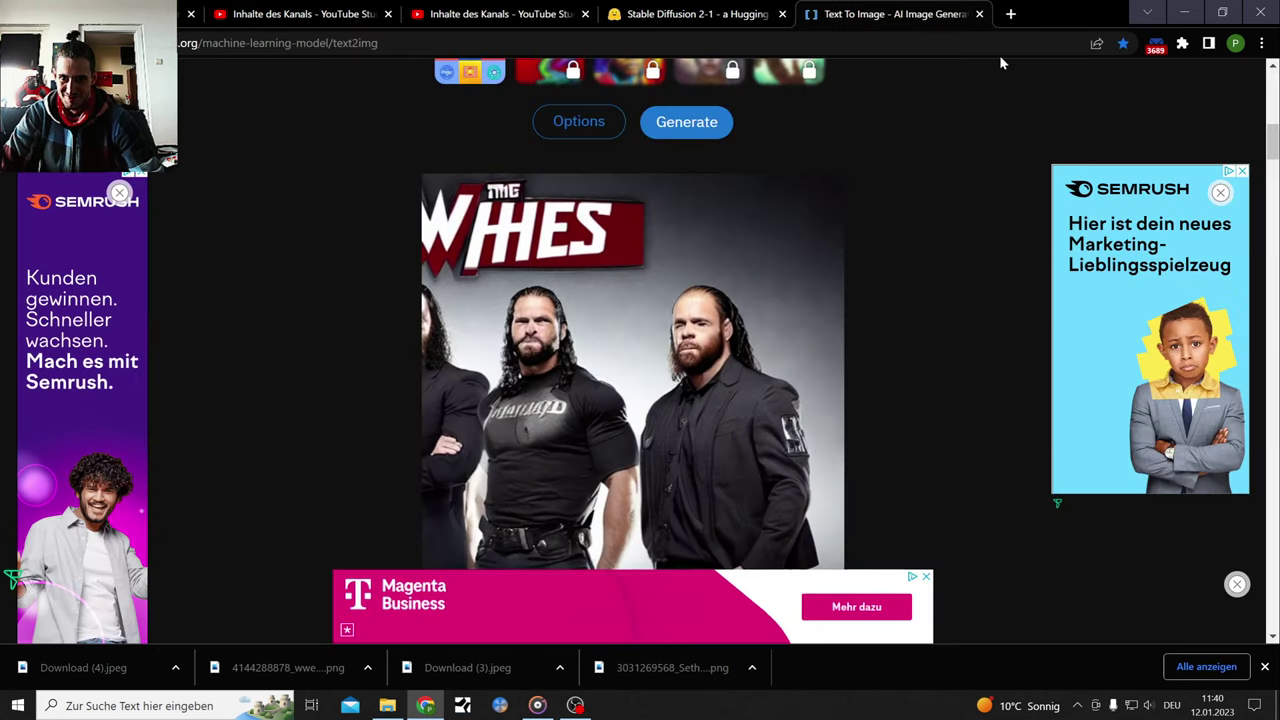
click(979, 14)
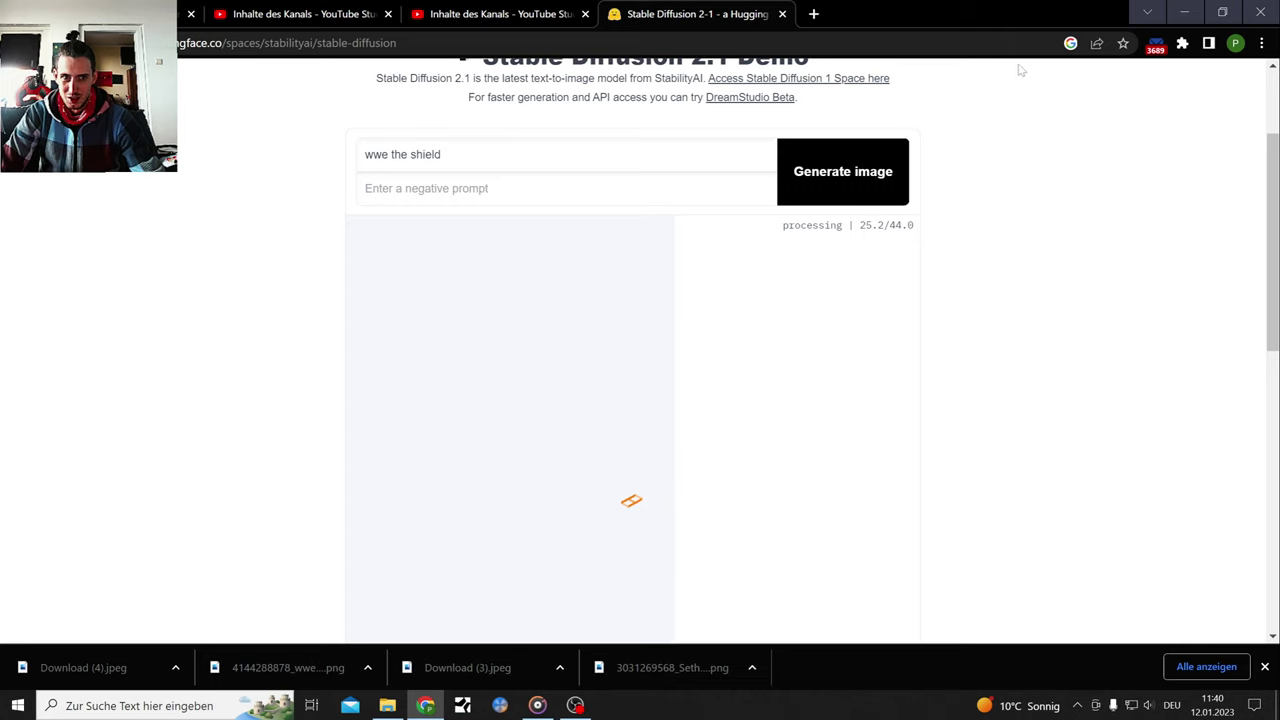
Open Dream by WOMBO from the bookmarks in a new tab and reach its create page
click(813, 14)
click(1260, 69)
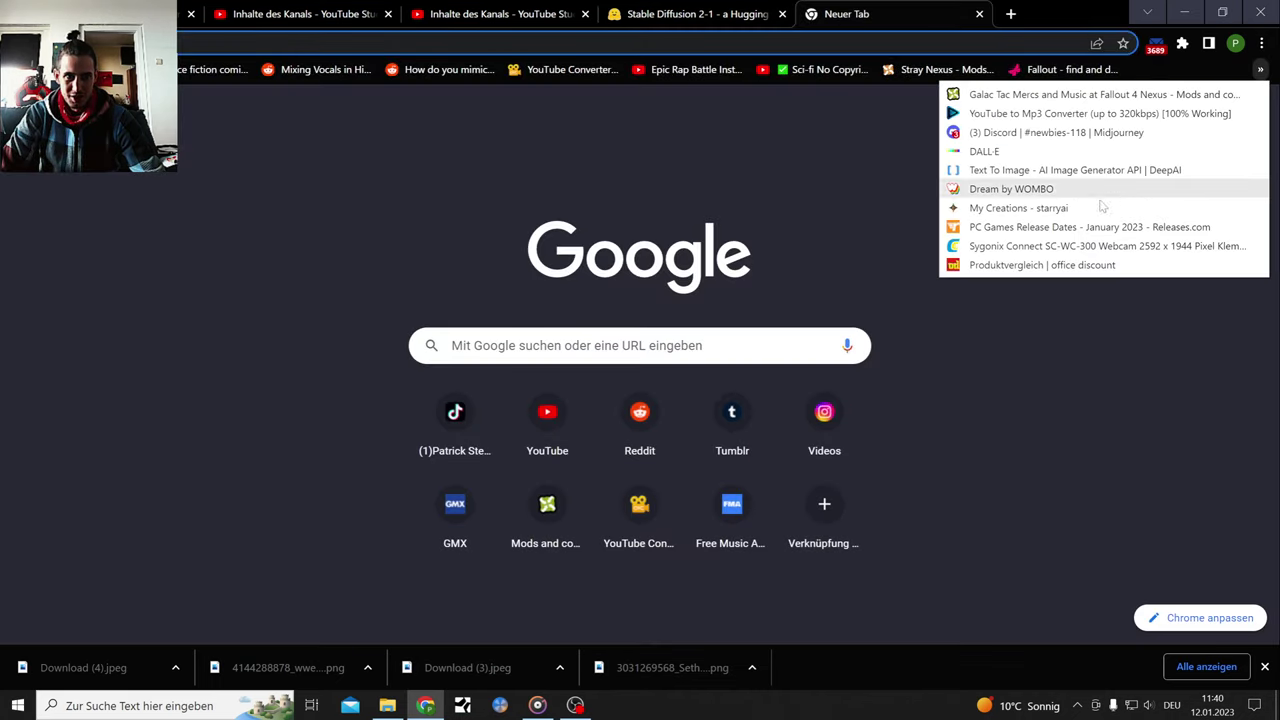
click(1012, 189)
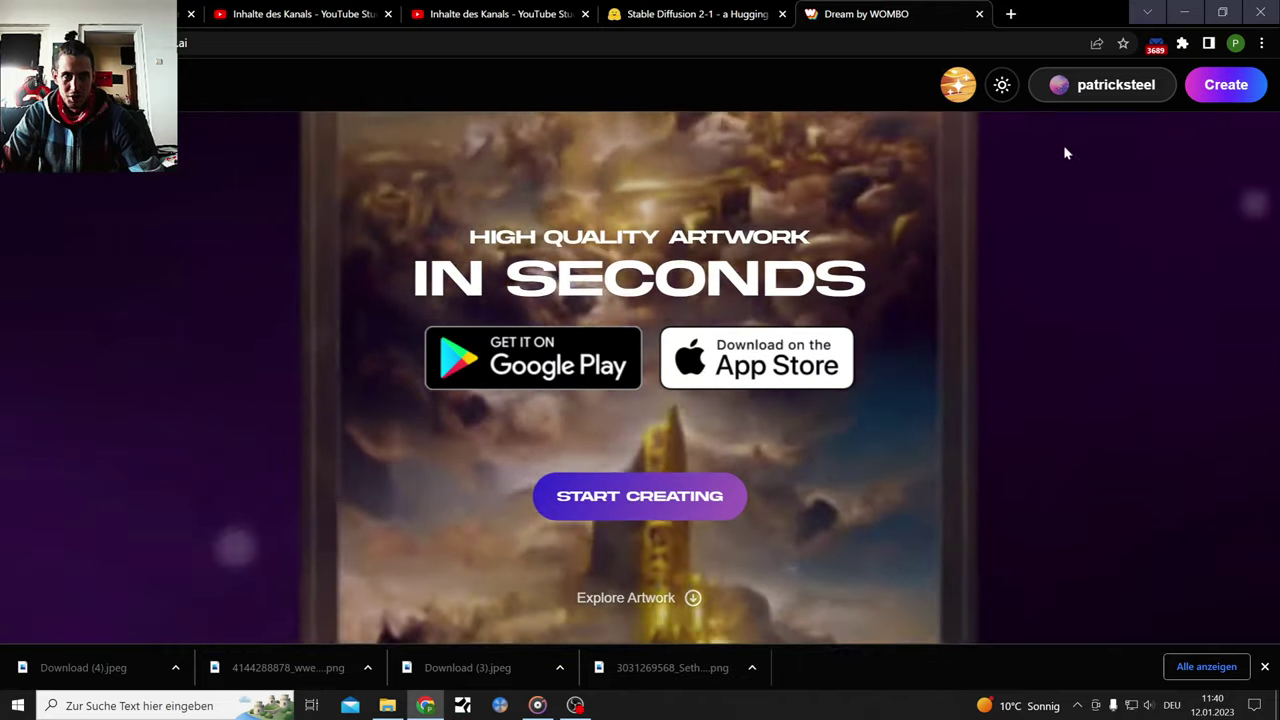
click(1226, 84)
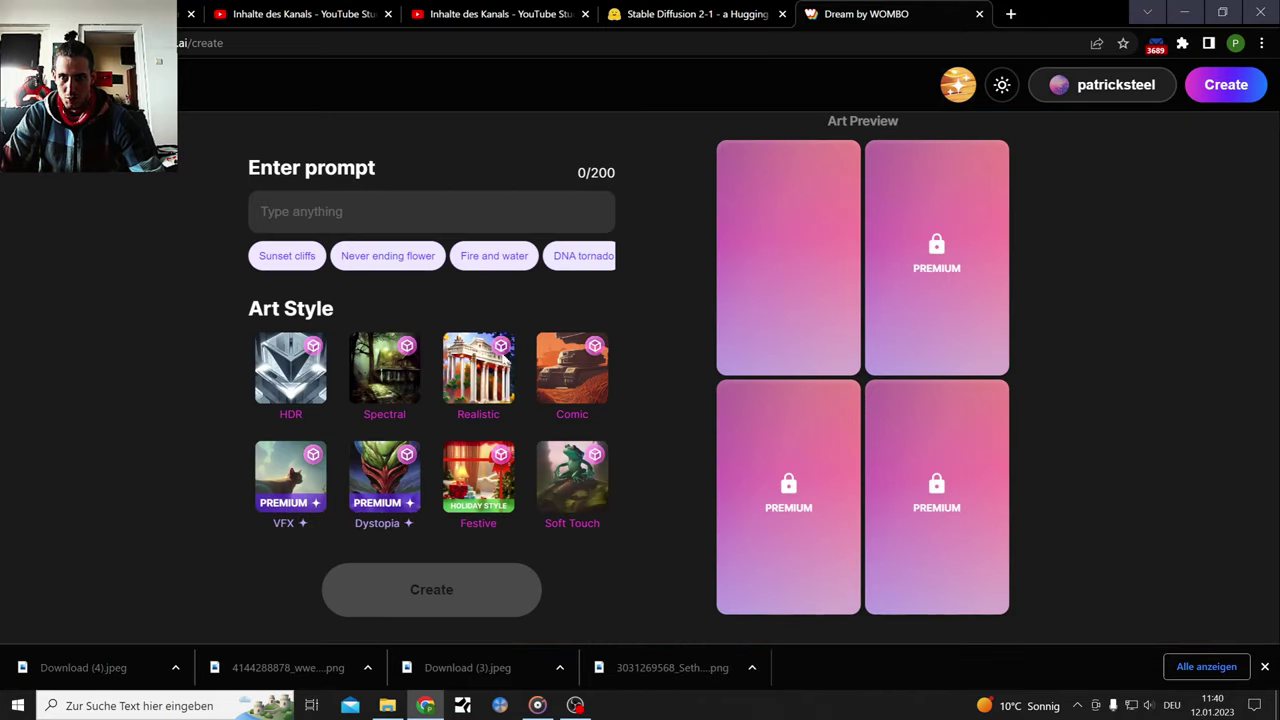
Create an HDR image from the pasted prompt 'wwe the shield', preview it, then reload the page
click(300, 211)
text(wwe the shield)
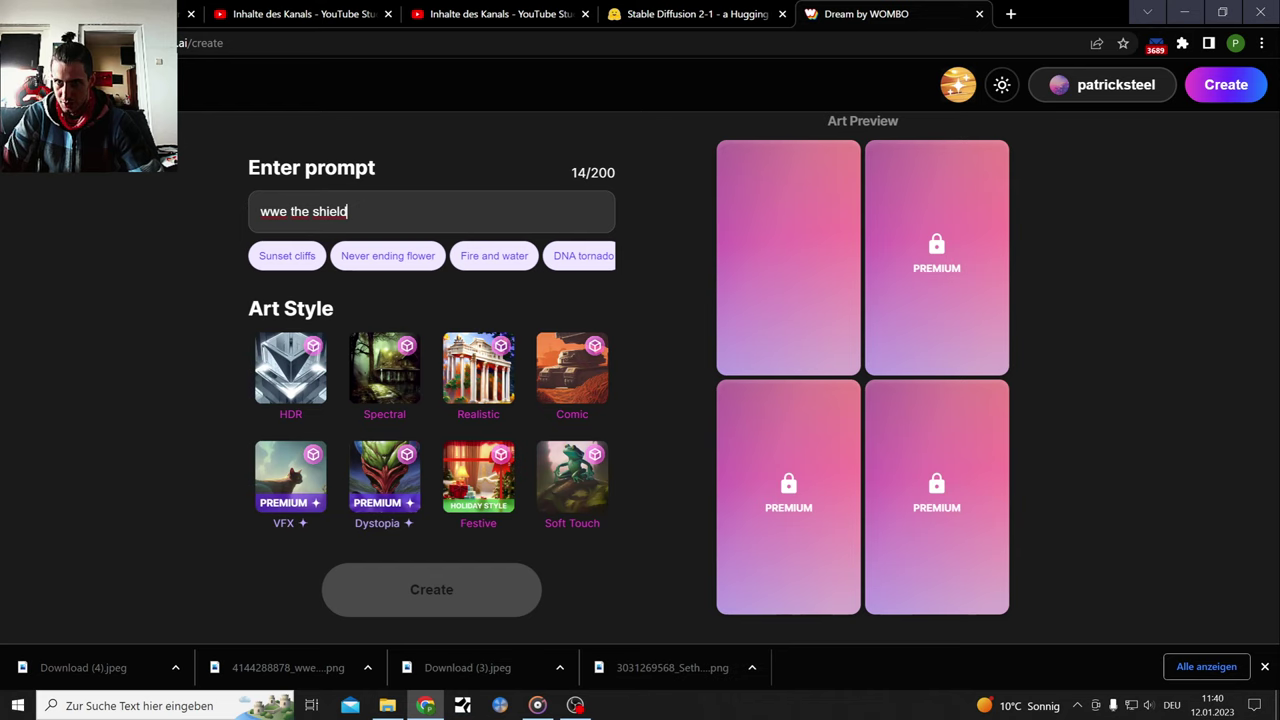
click(300, 388)
click(474, 598)
scroll(474, 595, down, 6)
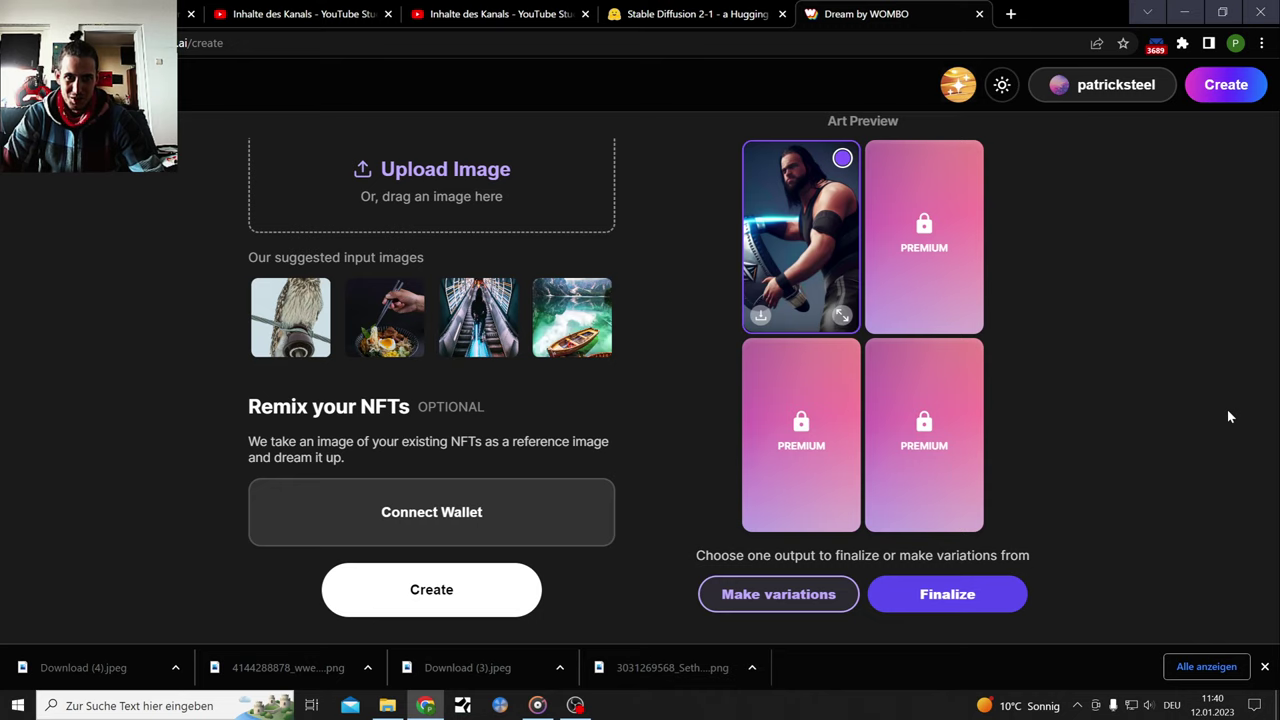
click(843, 316)
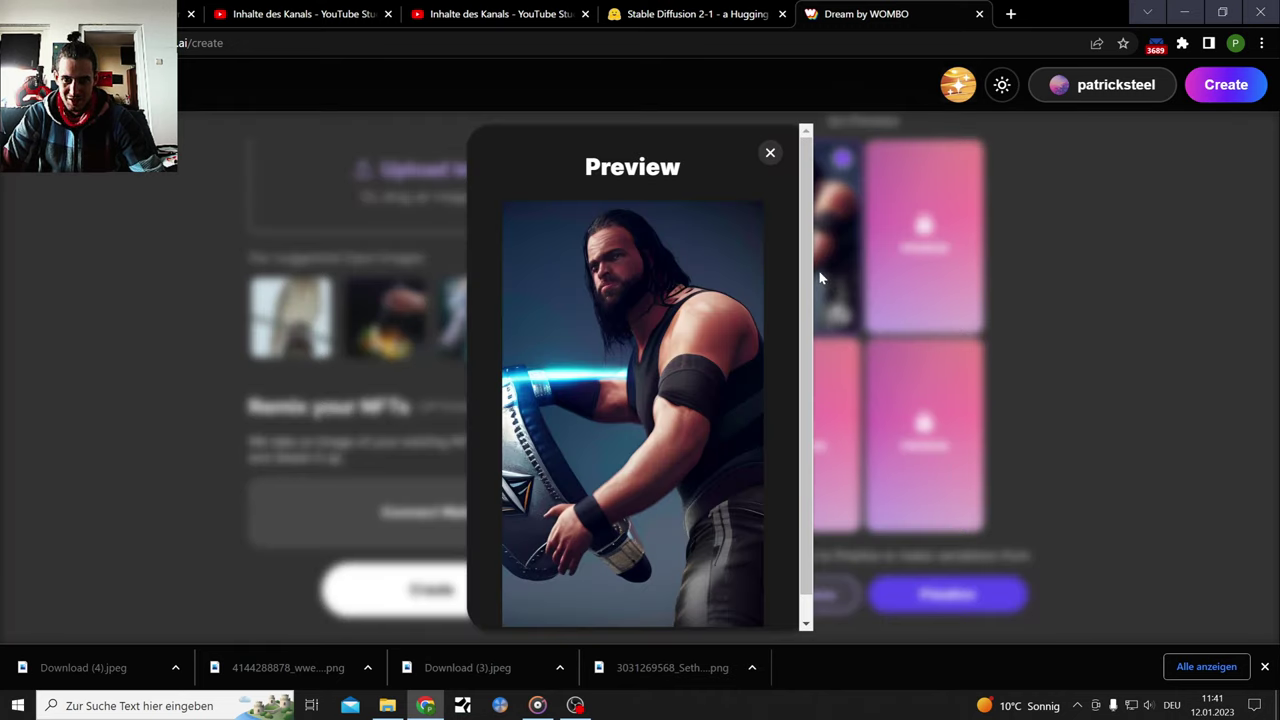
click(769, 149)
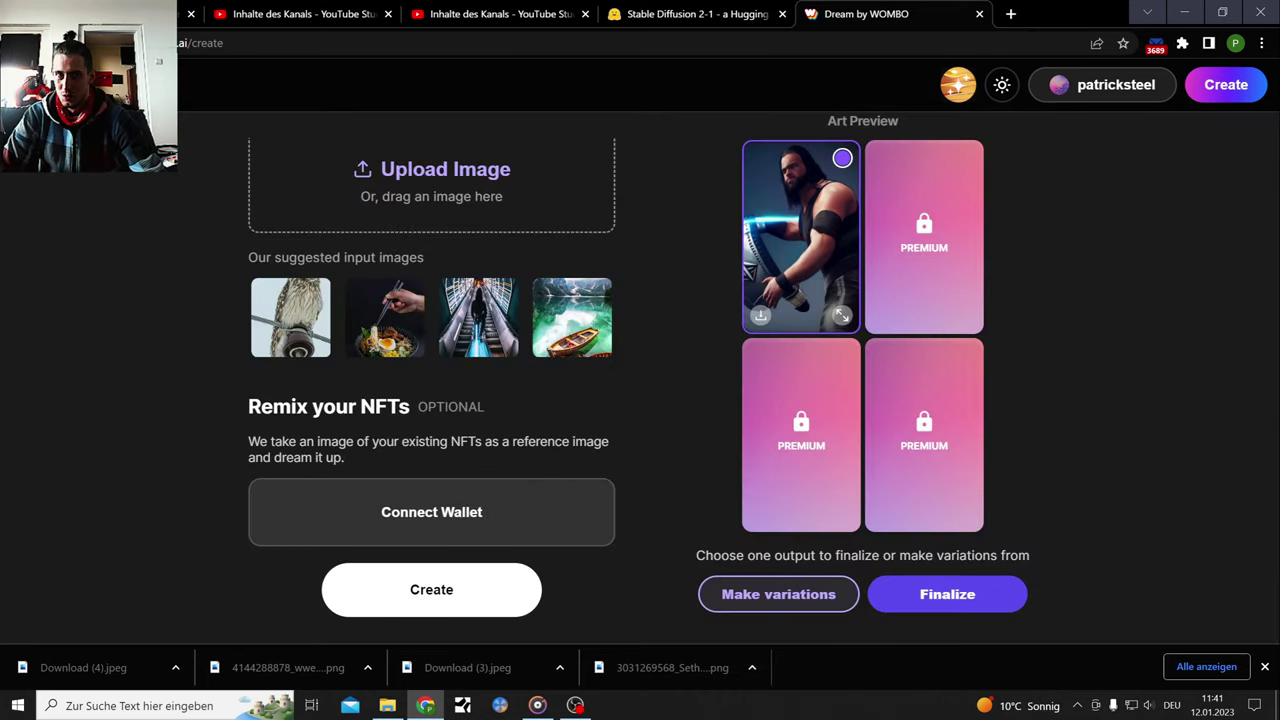
key(F5)
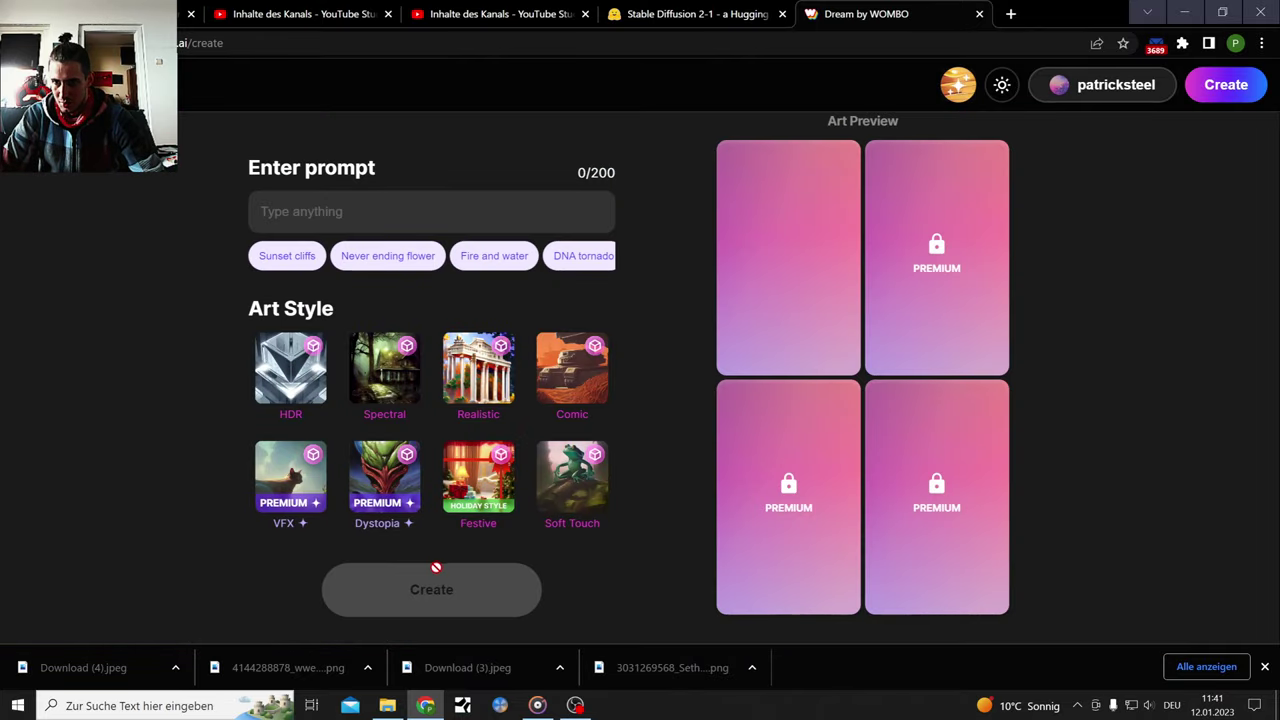
Paste 'wwe the shield' into the prompt, browse the art styles, and create a new image
click(300, 211)
text(wwe the shield)
scroll(586, 247, down, 3)
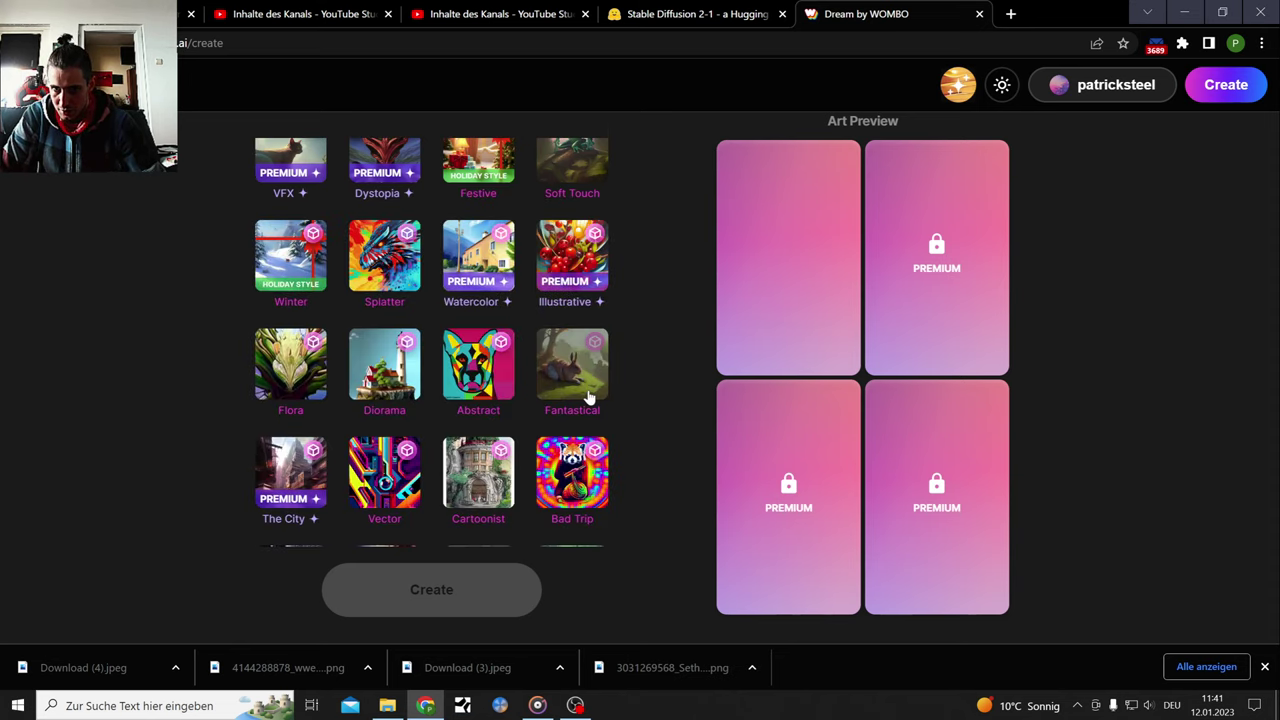
scroll(549, 391, down, 3)
scroll(557, 377, down, 4)
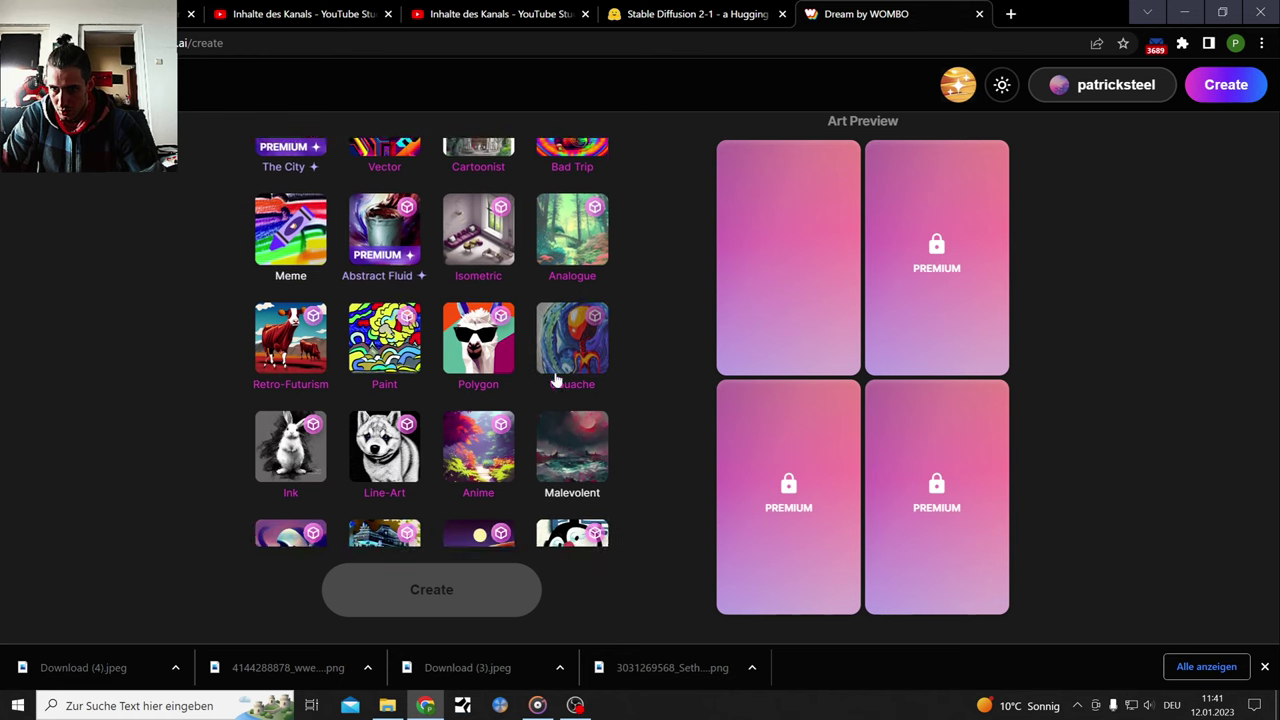
scroll(557, 377, down, 1)
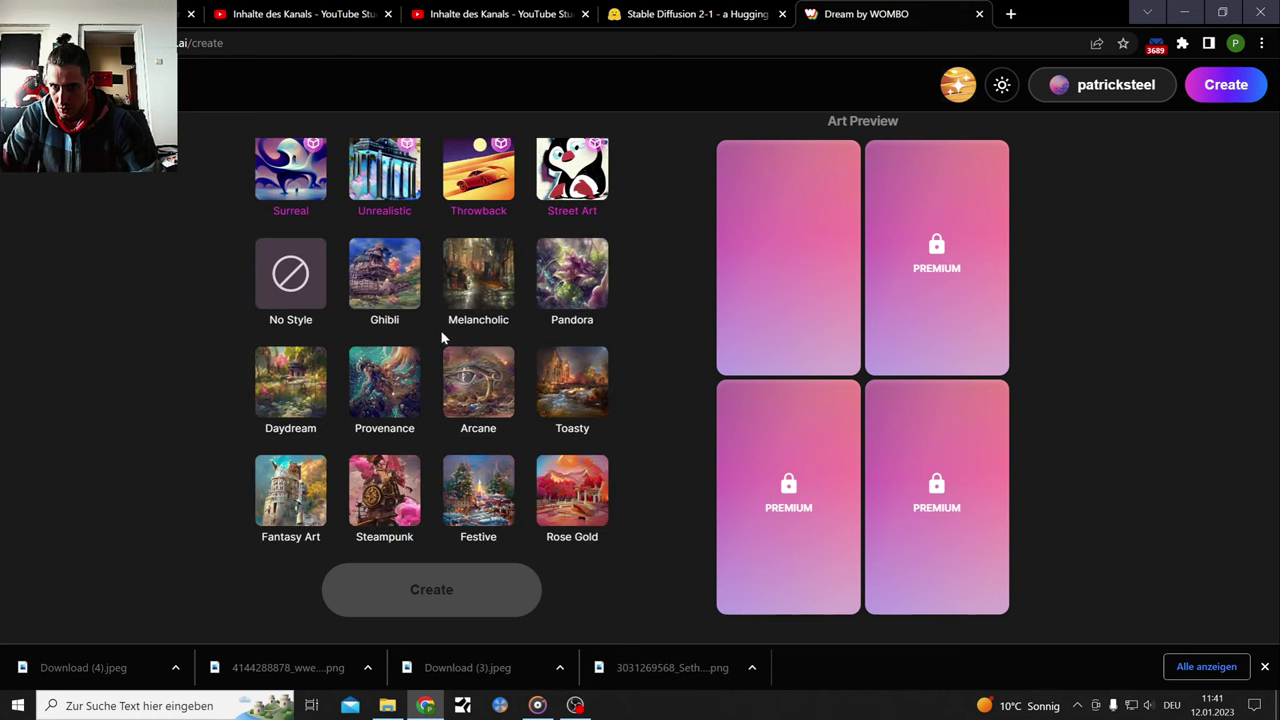
scroll(400, 420, down, 2)
click(432, 590)
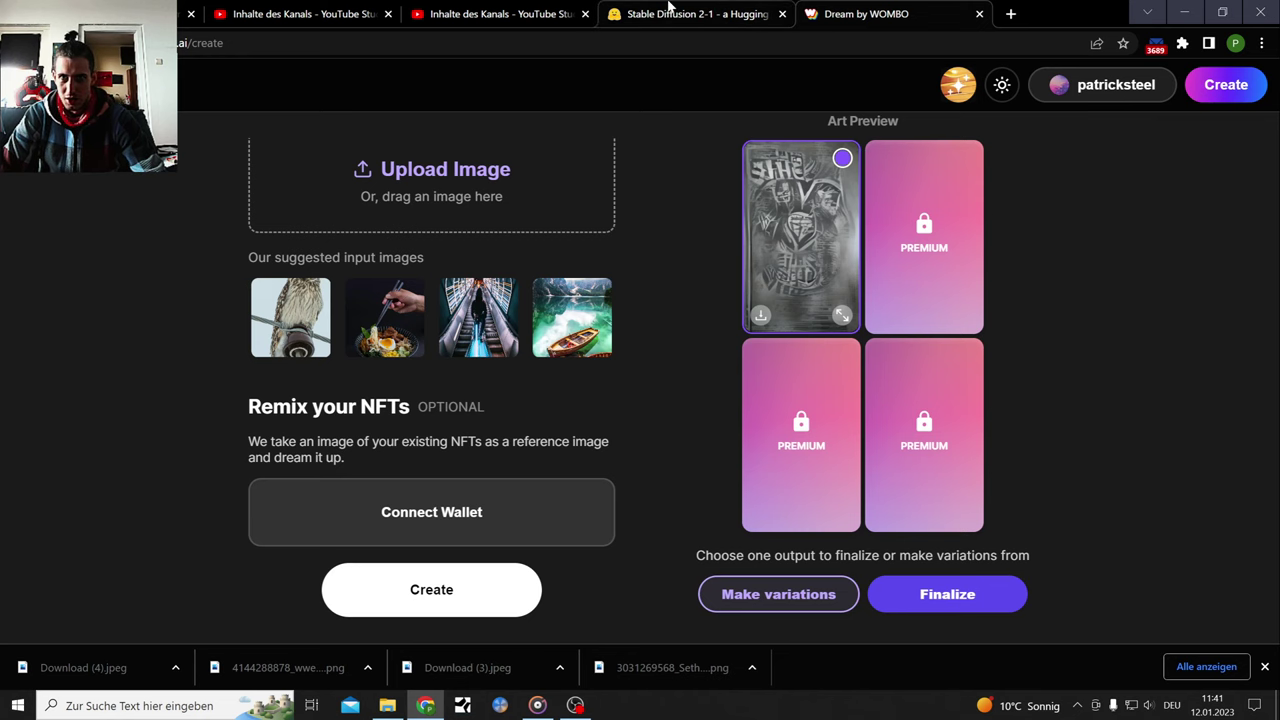
Close the Dream by WOMBO tab and hide the downloads bar
click(668, 8)
scroll(1148, 290, down, 3)
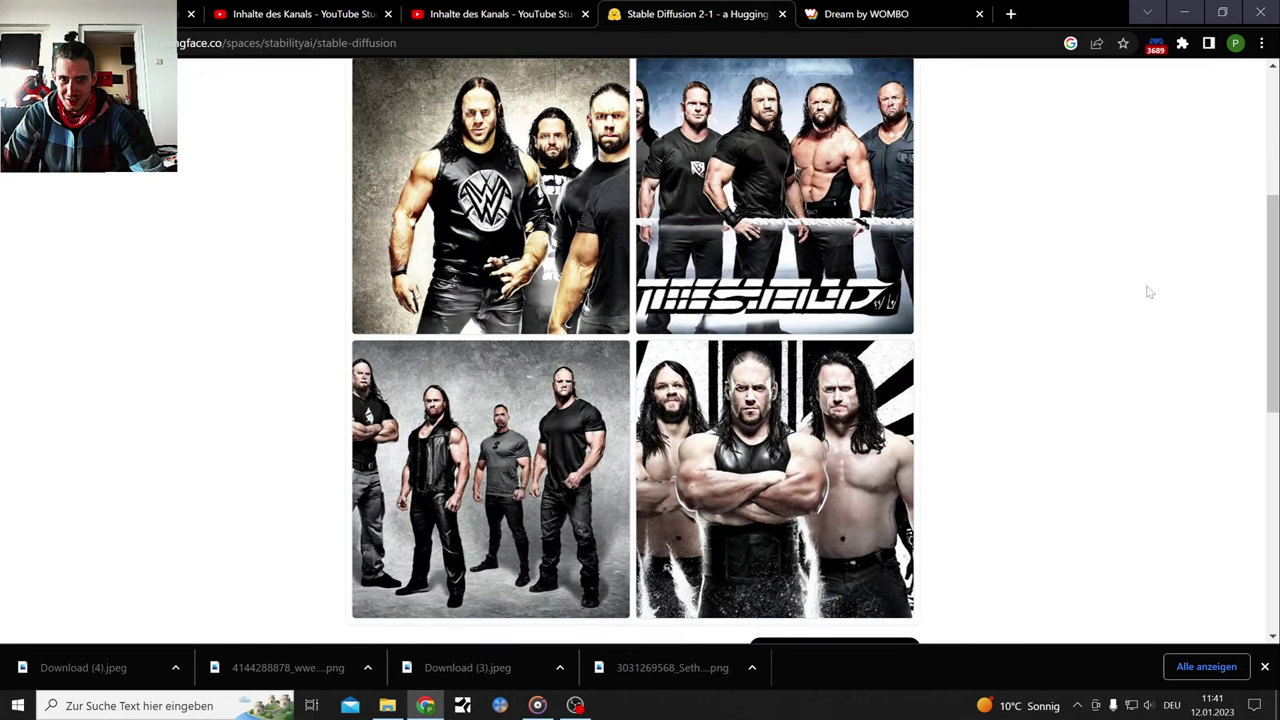
click(935, 12)
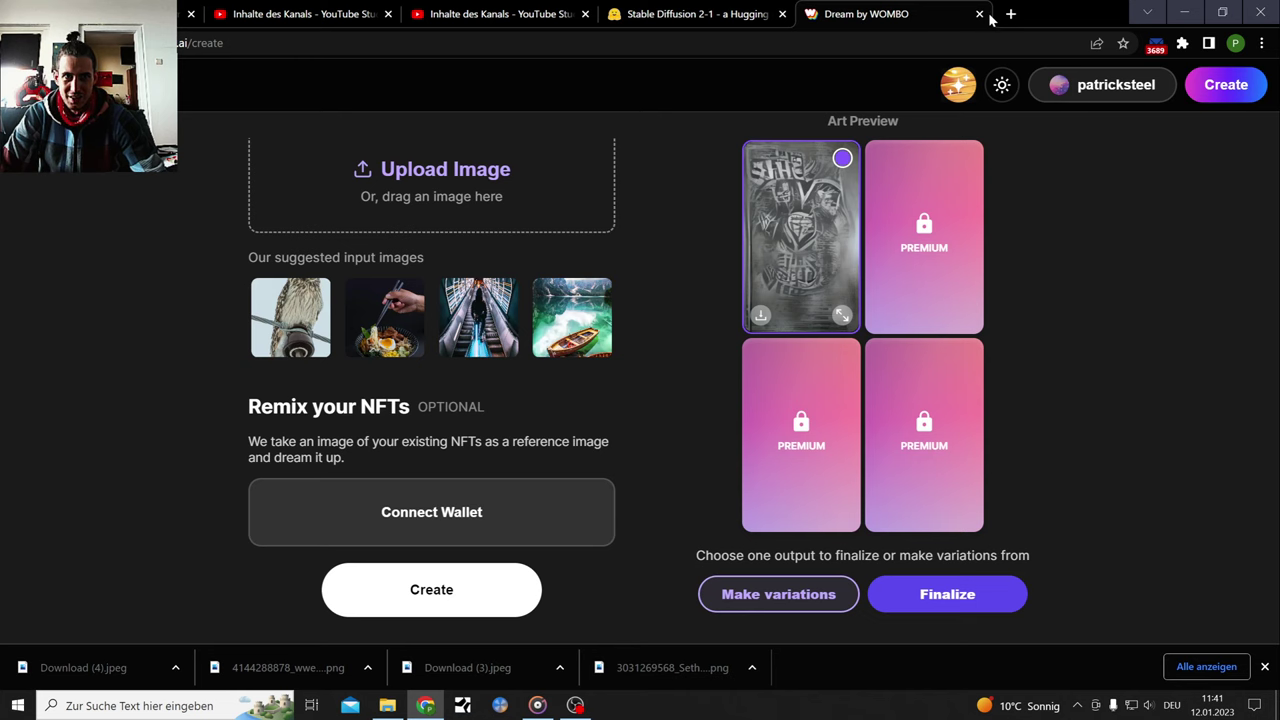
click(981, 12)
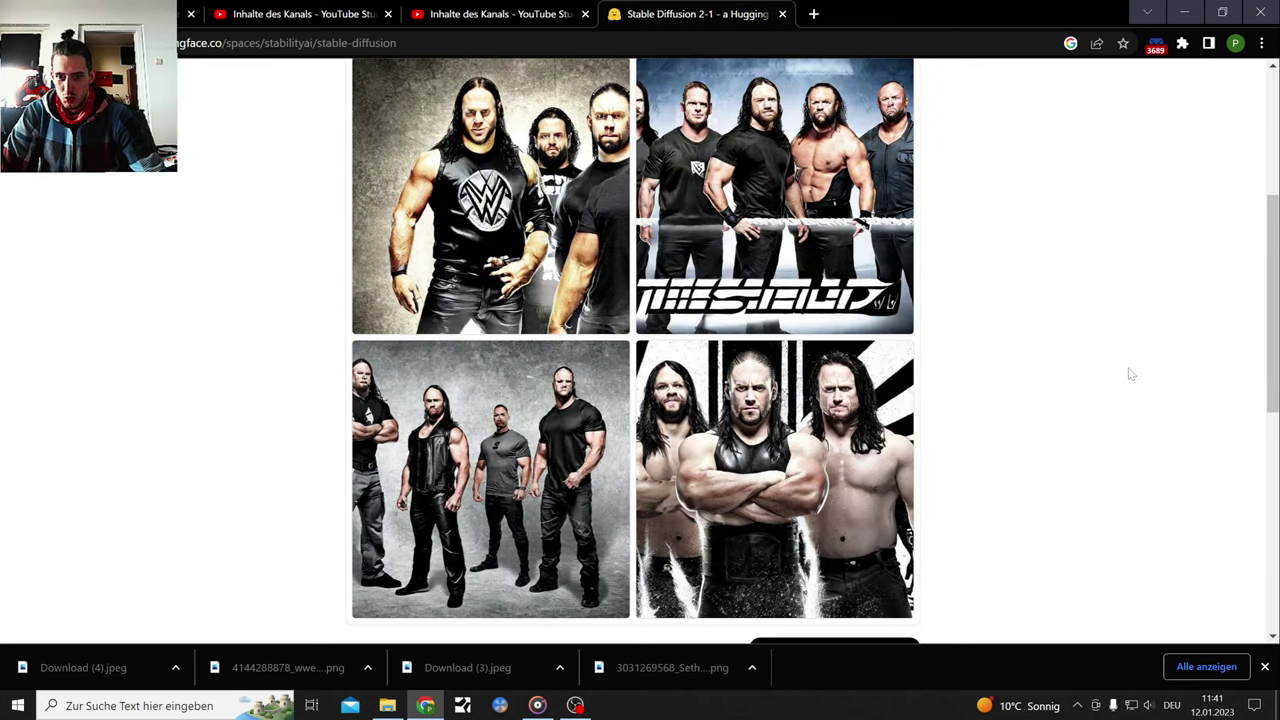
click(1264, 666)
Compare all four Stable Diffusion 'wwe the shield' results enlarged, ending on the first
click(490, 478)
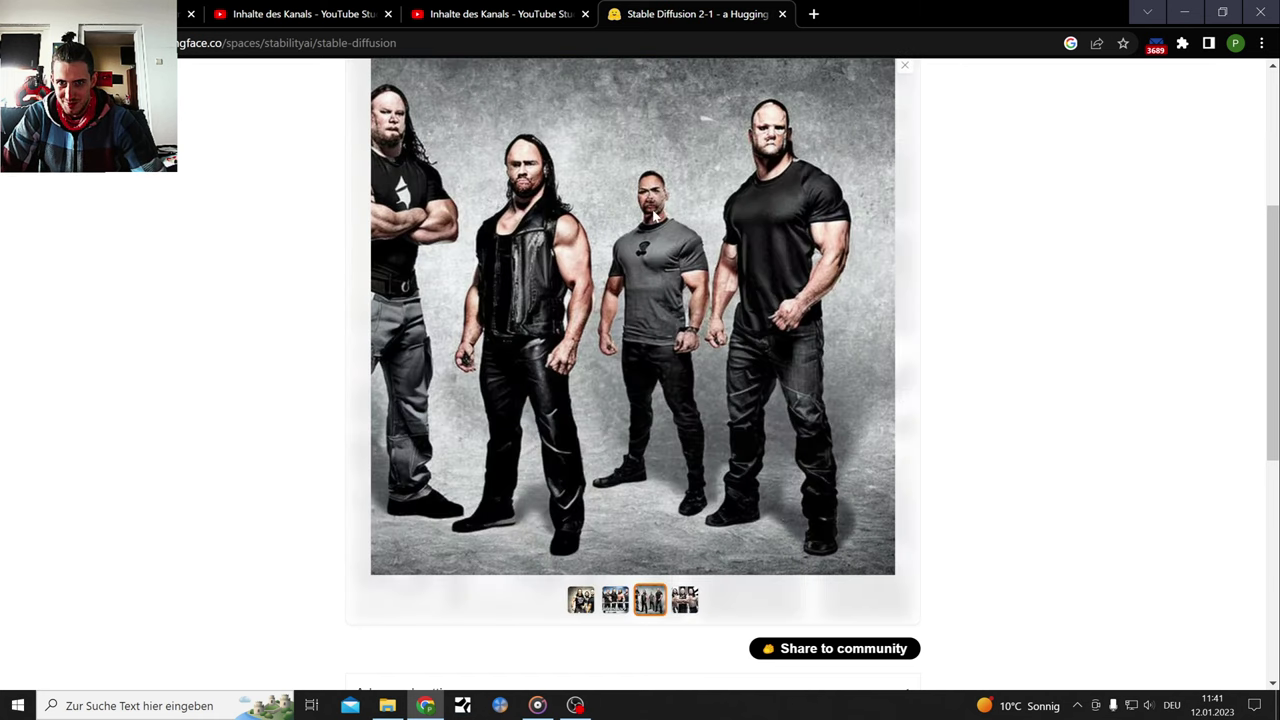
click(615, 600)
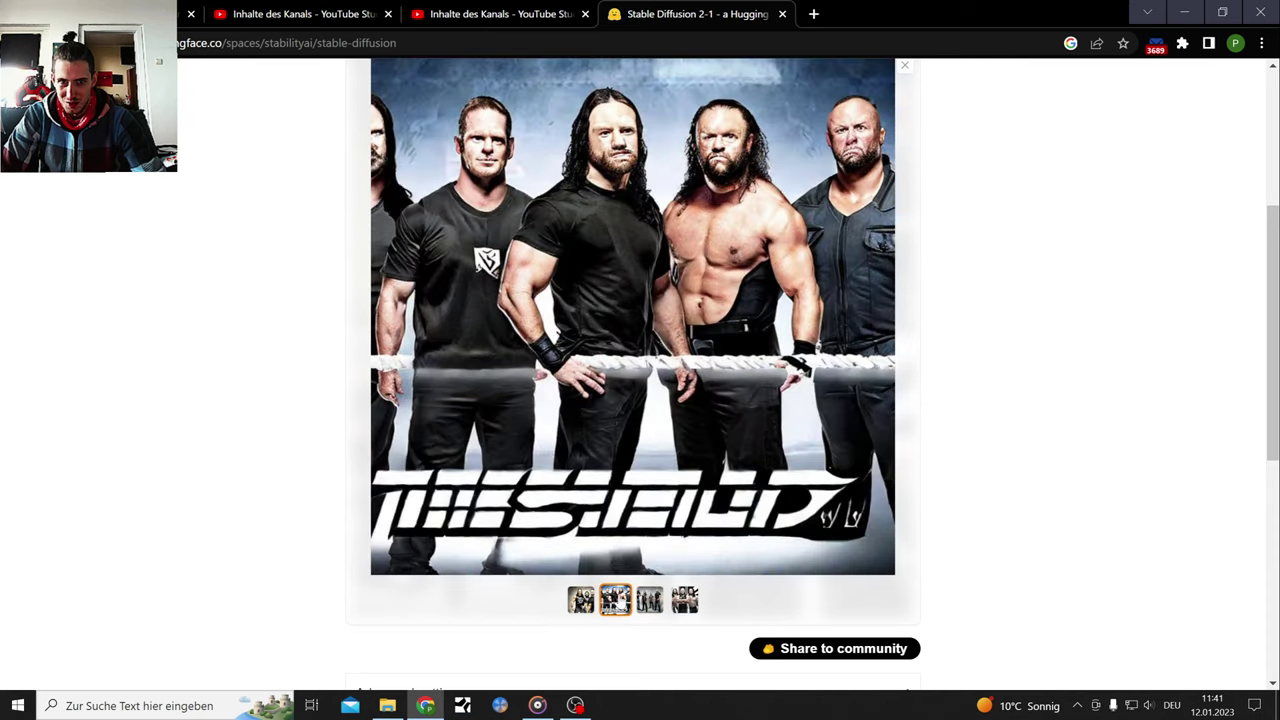
scroll(615, 605, up, 1)
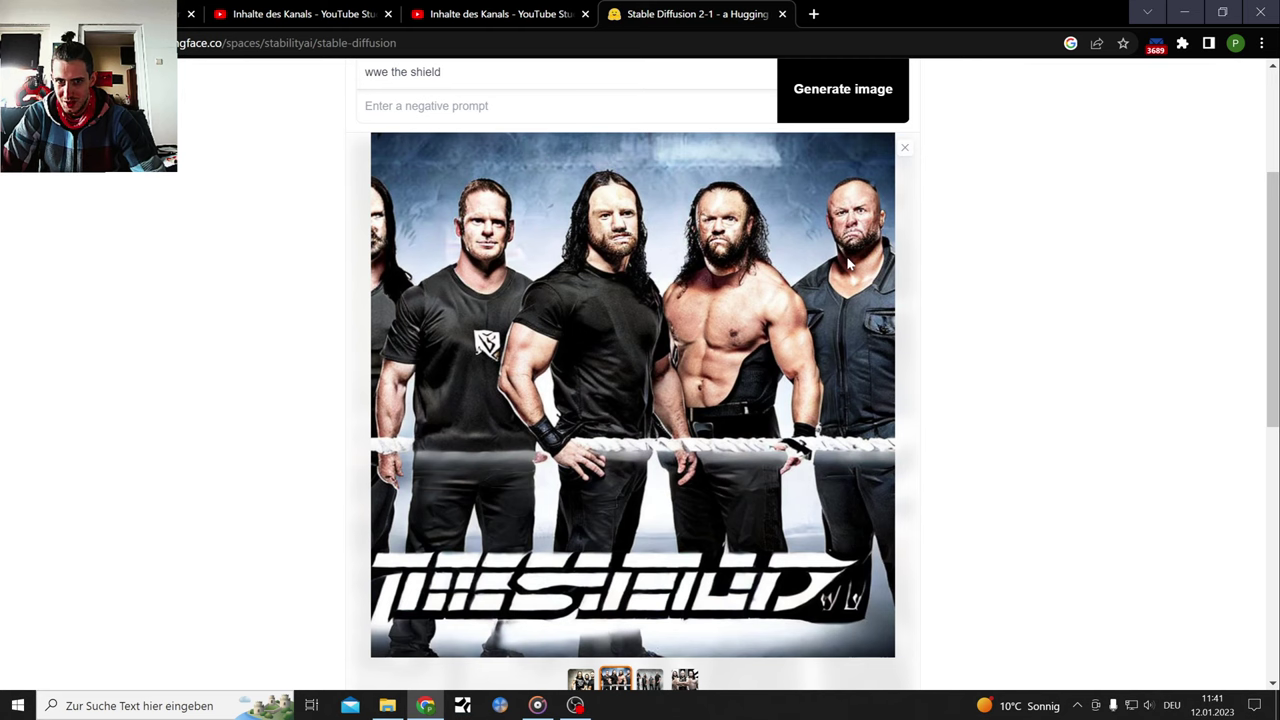
scroll(855, 300, down, 1)
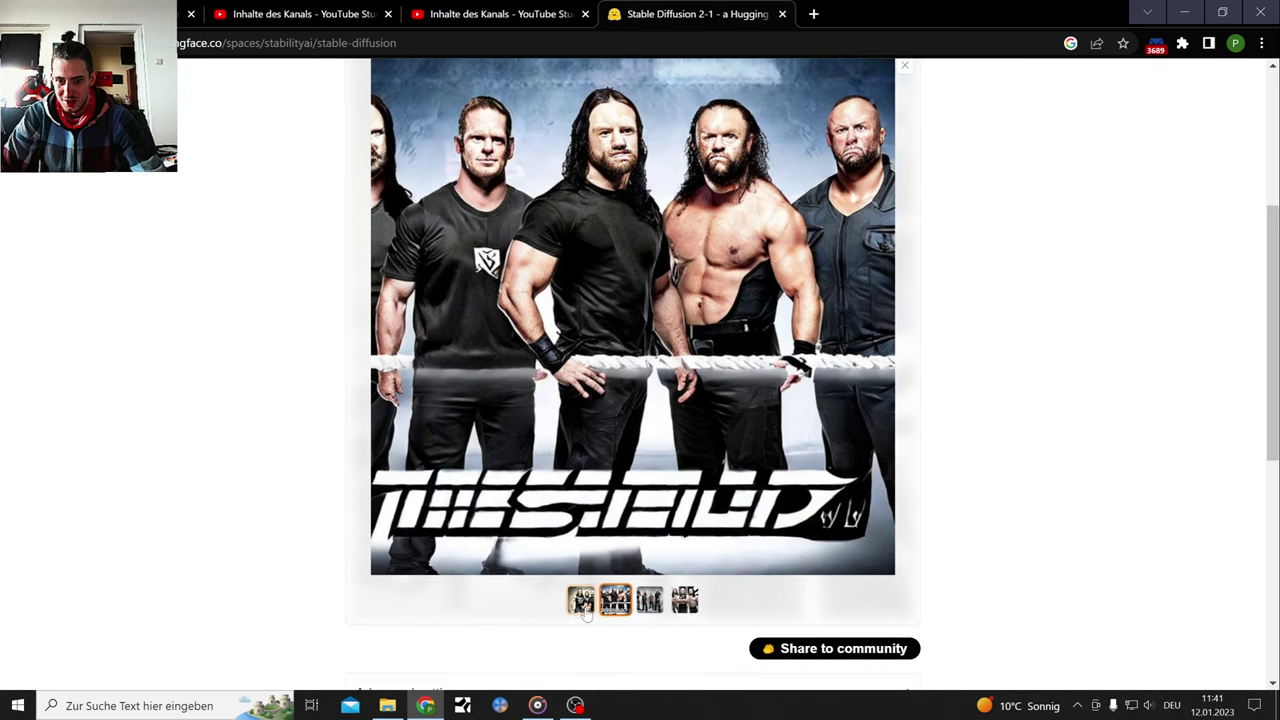
click(580, 603)
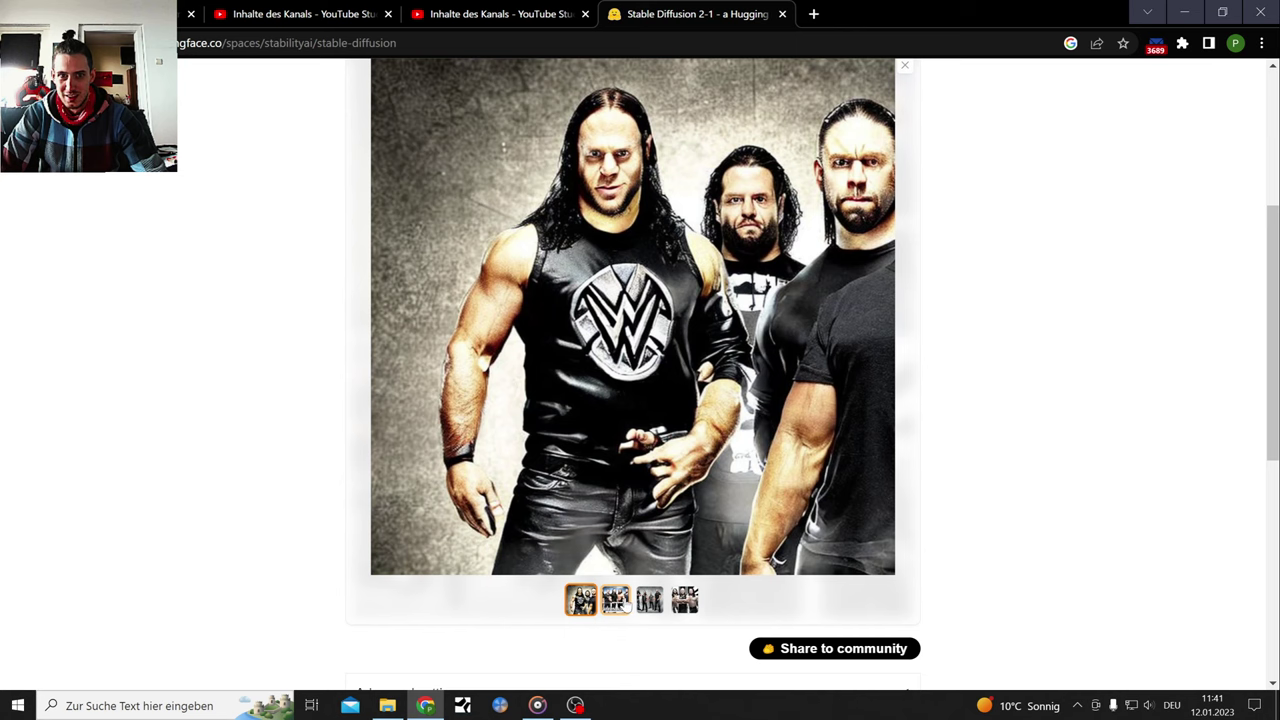
click(685, 600)
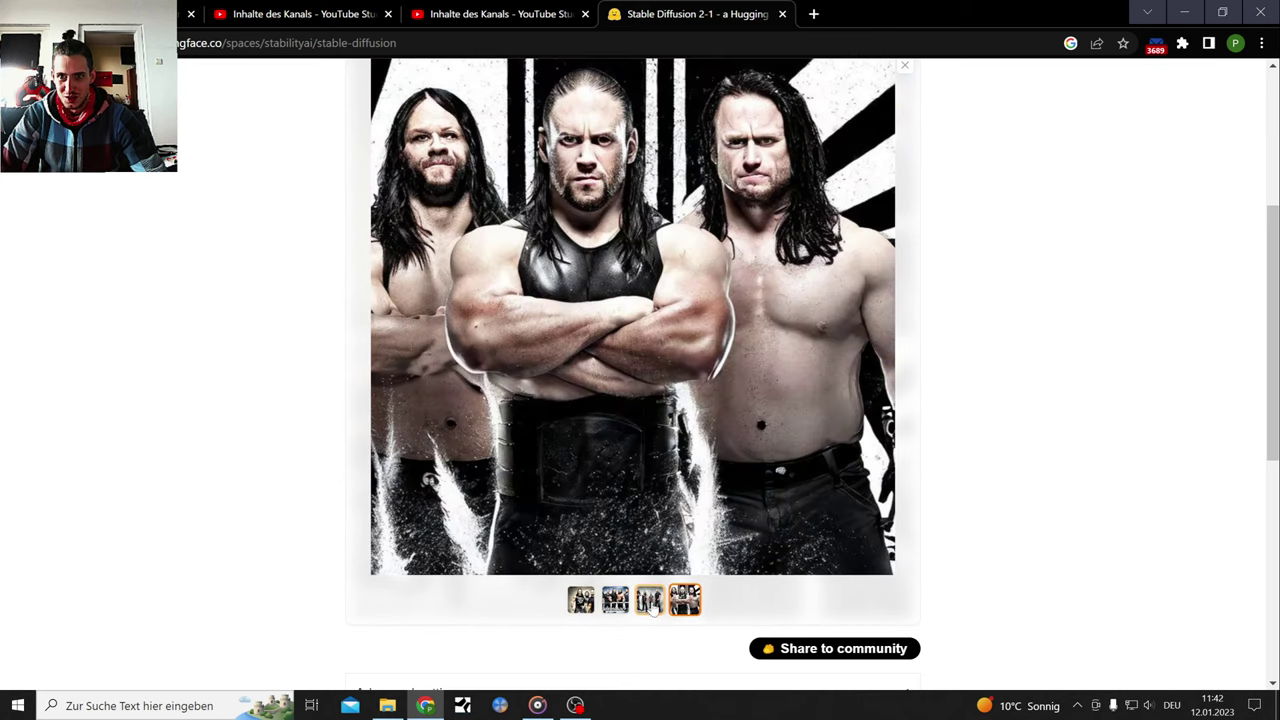
scroll(660, 620, up, 1)
scroll(664, 630, down, 1)
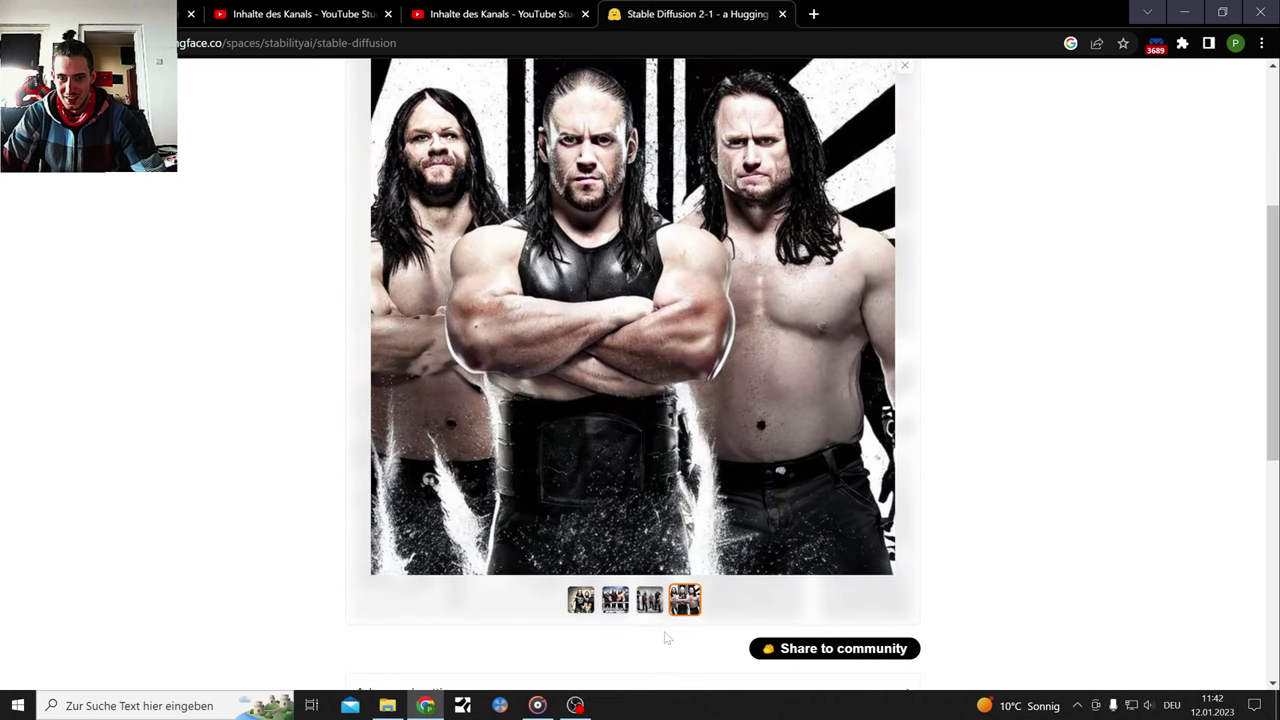
click(650, 605)
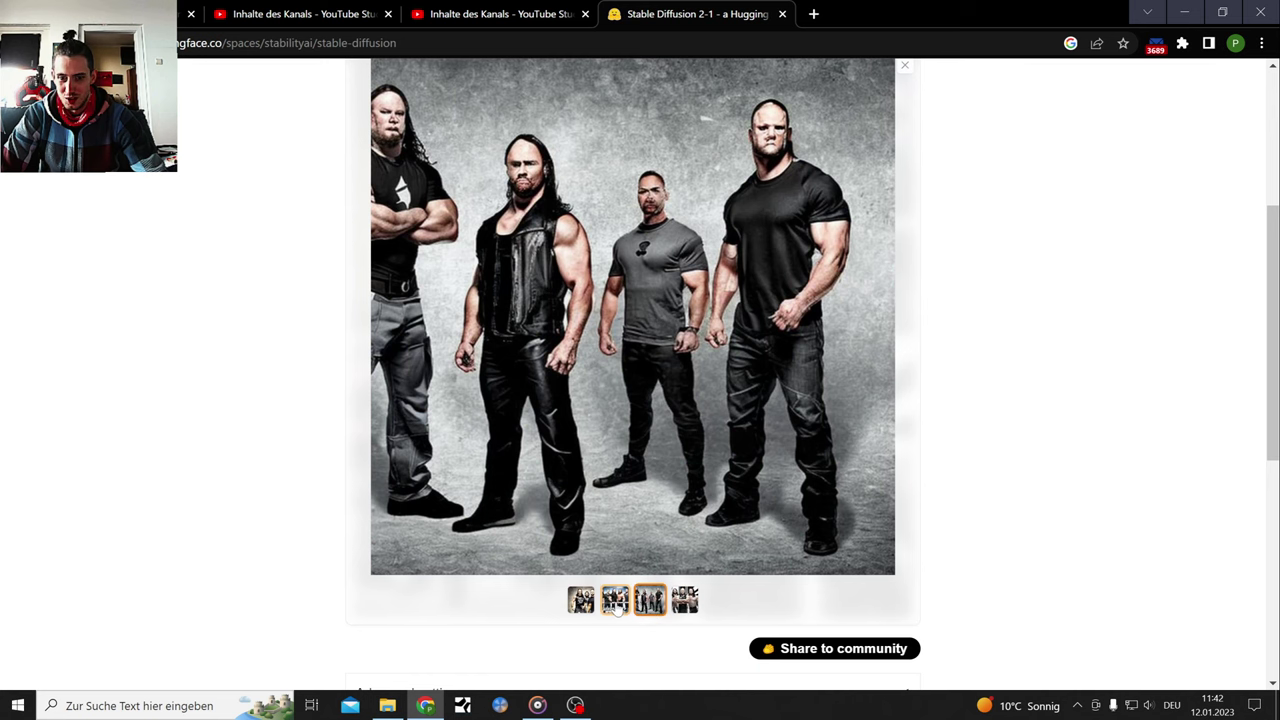
click(616, 606)
click(580, 600)
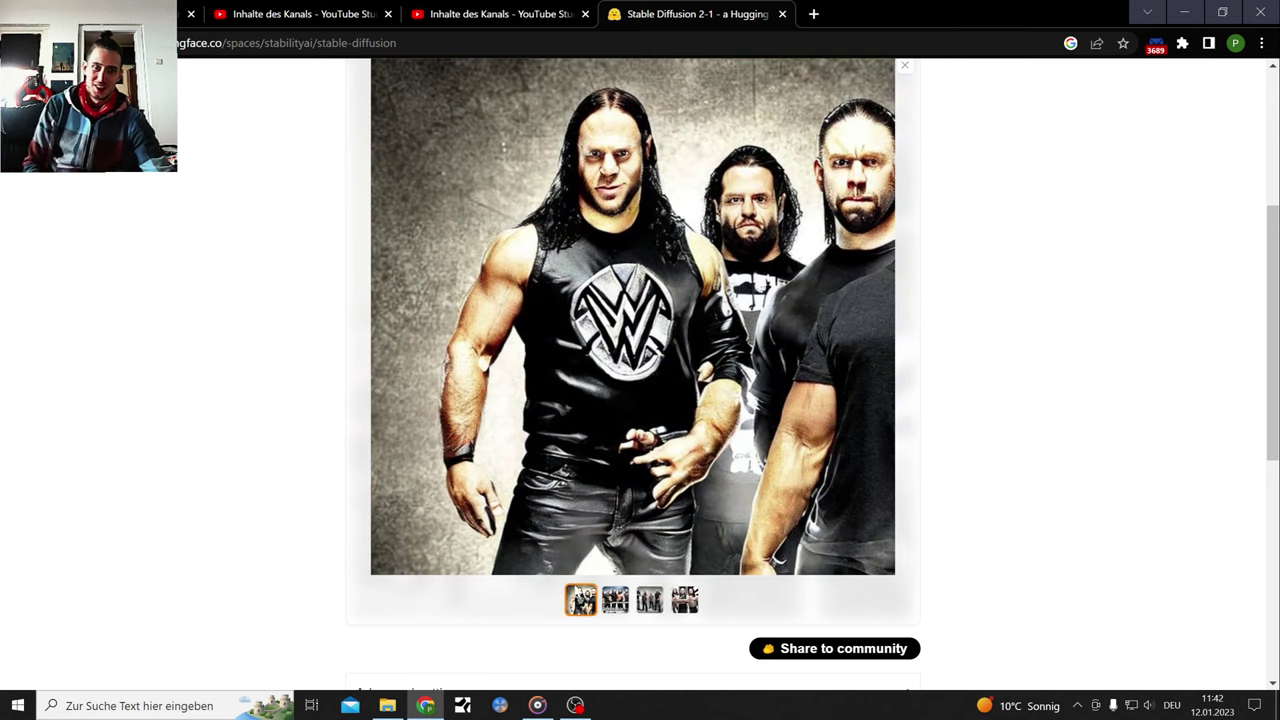
scroll(609, 501, up, 1)
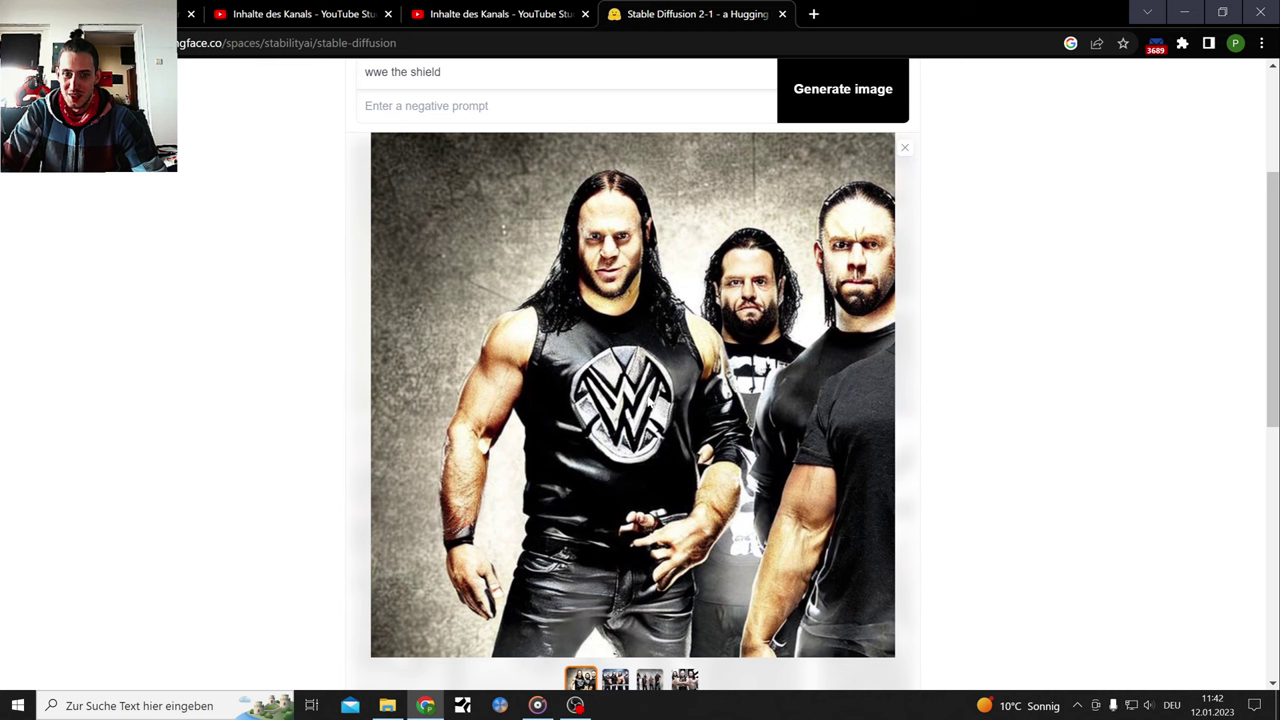
Save the first image as Download (5).jpeg
right_click(652, 388)
click(705, 418)
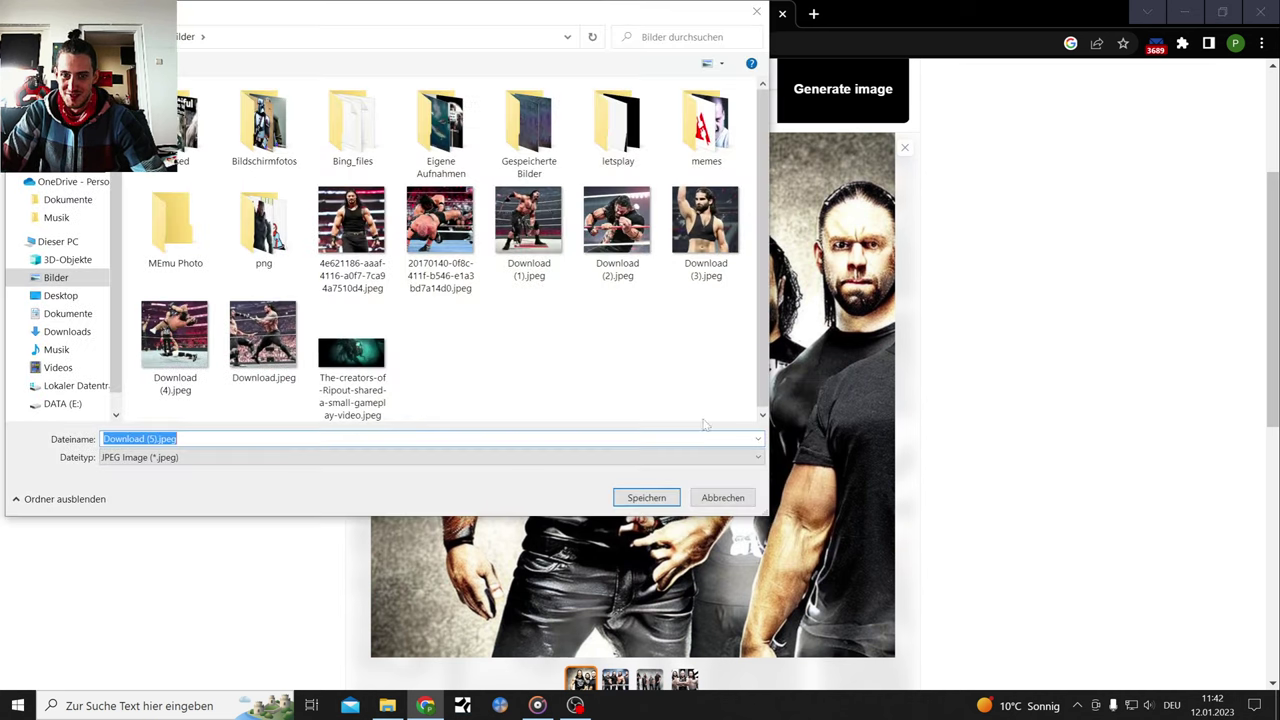
click(646, 498)
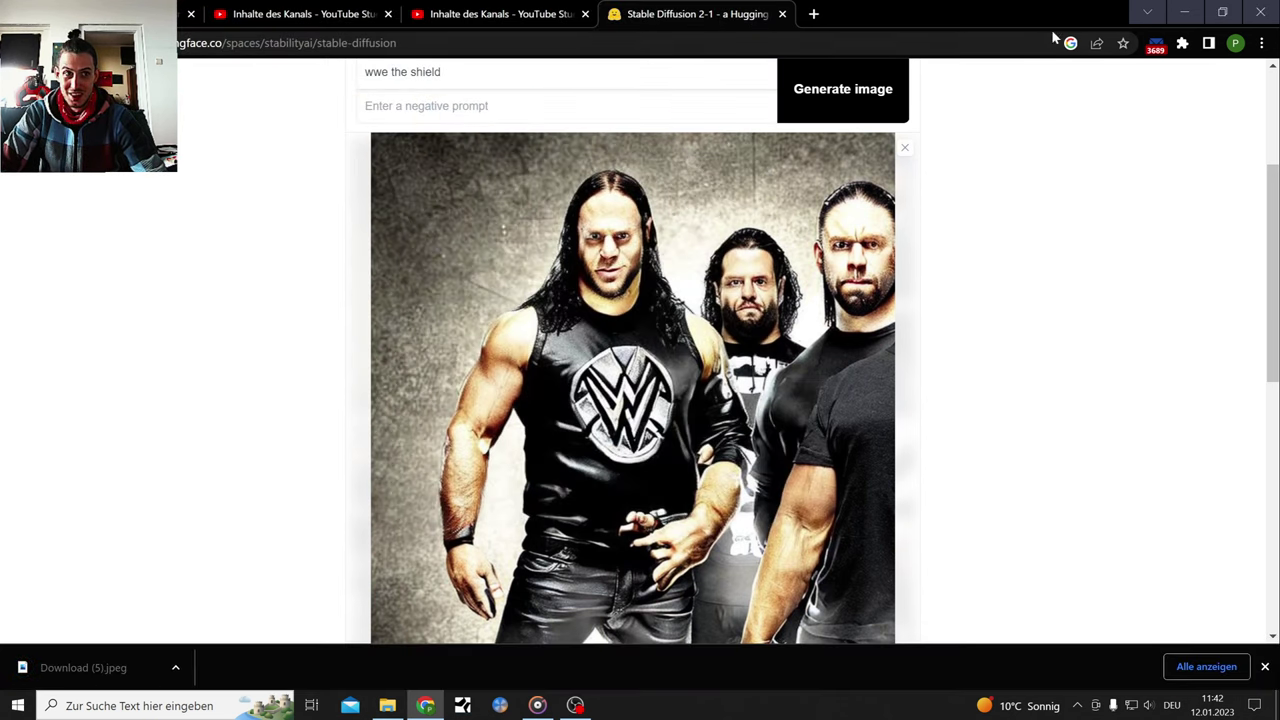
Close the Stable Diffusion tab, check the other upload and the Pistol and Axe upload, then minimise the browser
click(783, 14)
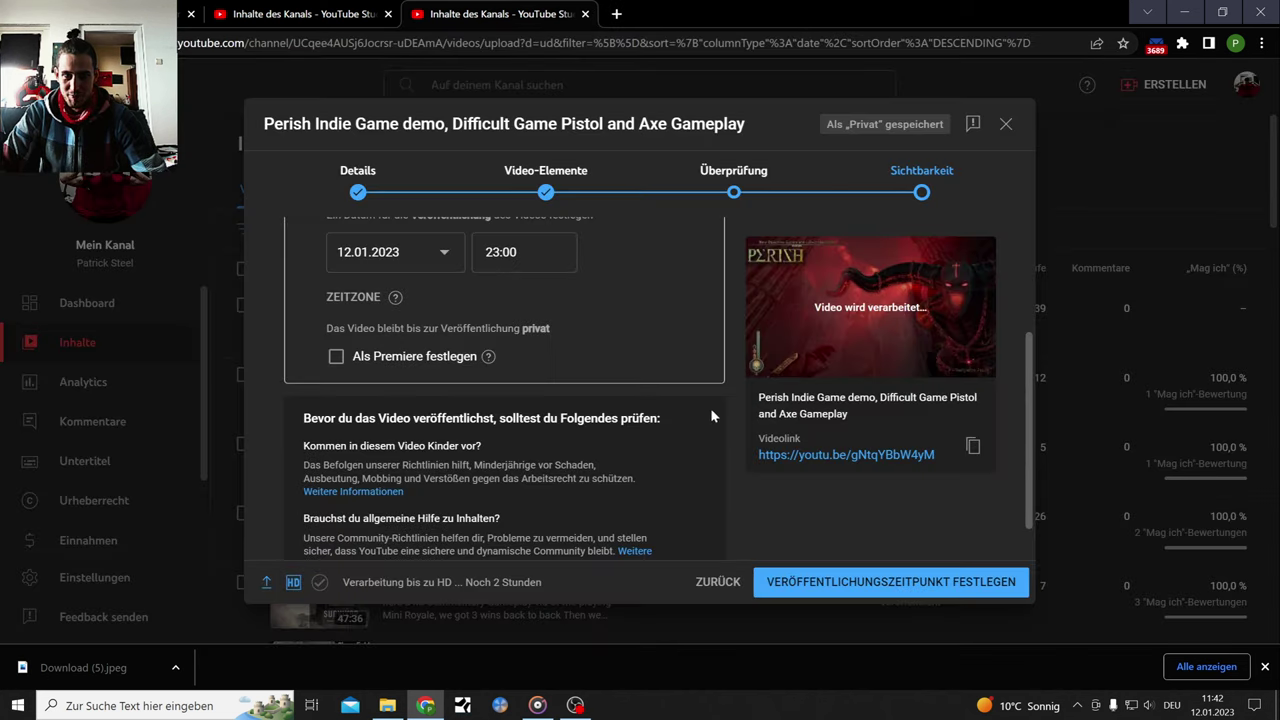
click(305, 14)
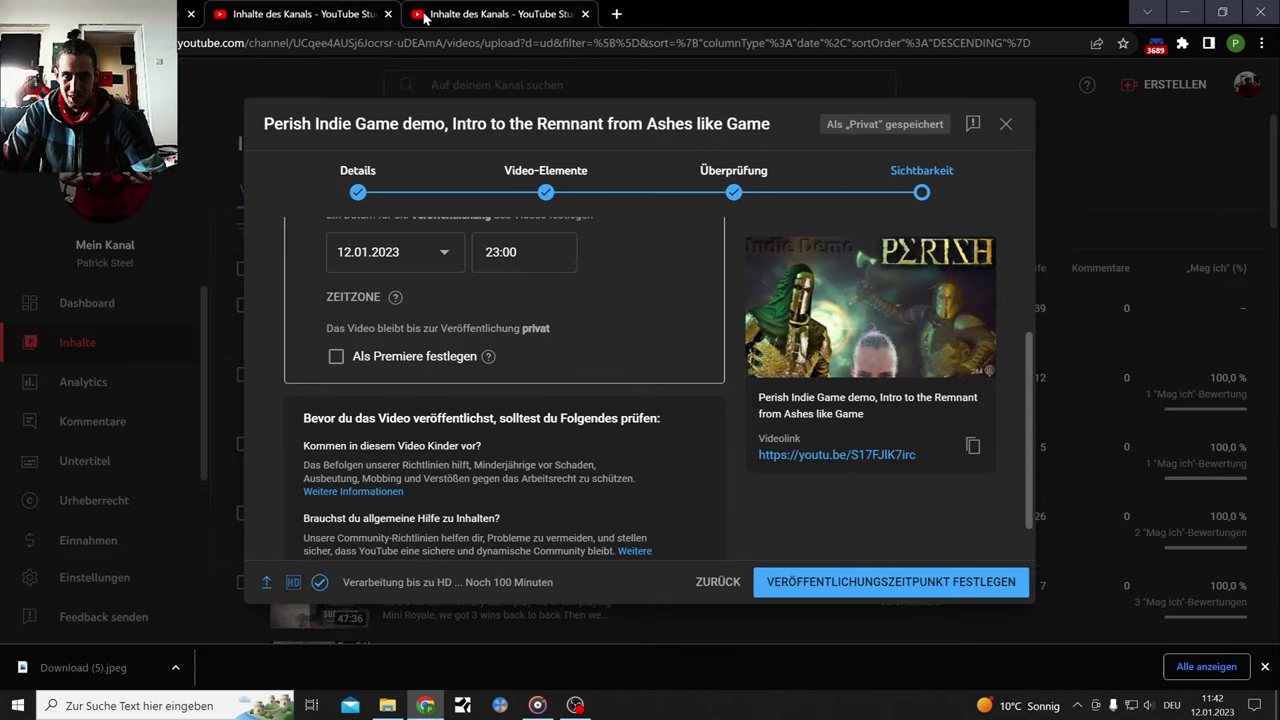
click(482, 12)
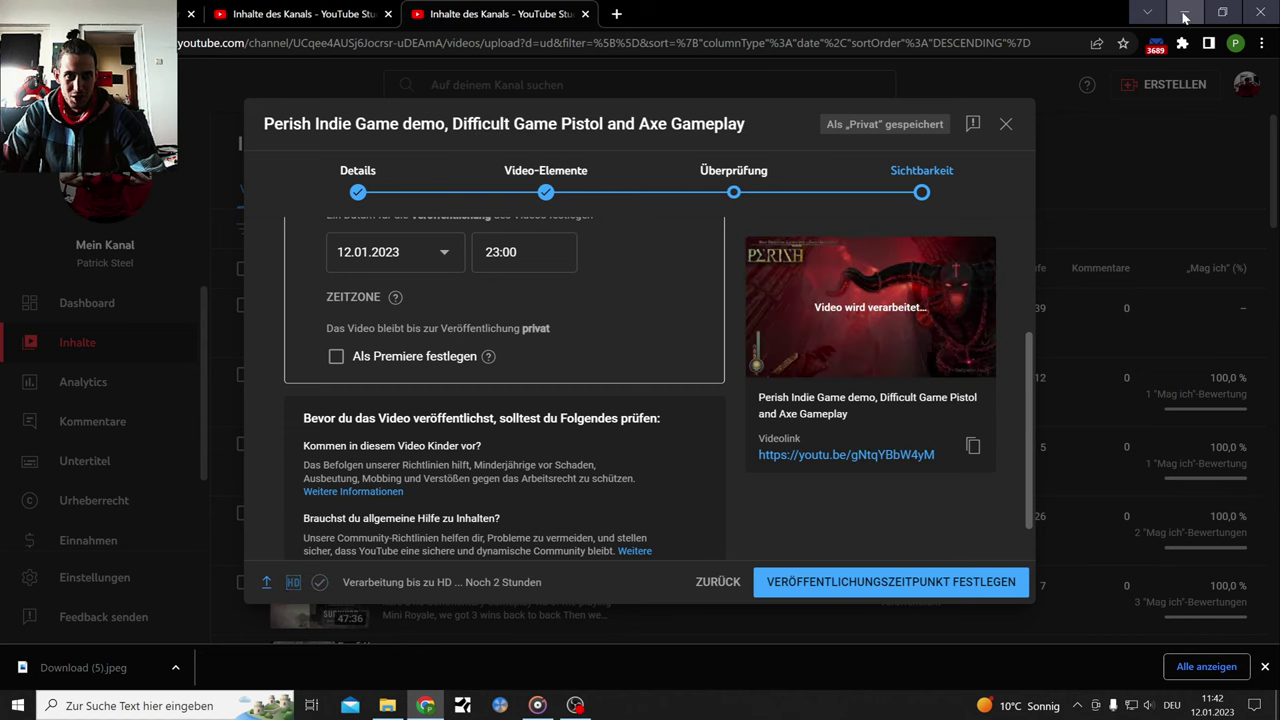
click(1184, 14)
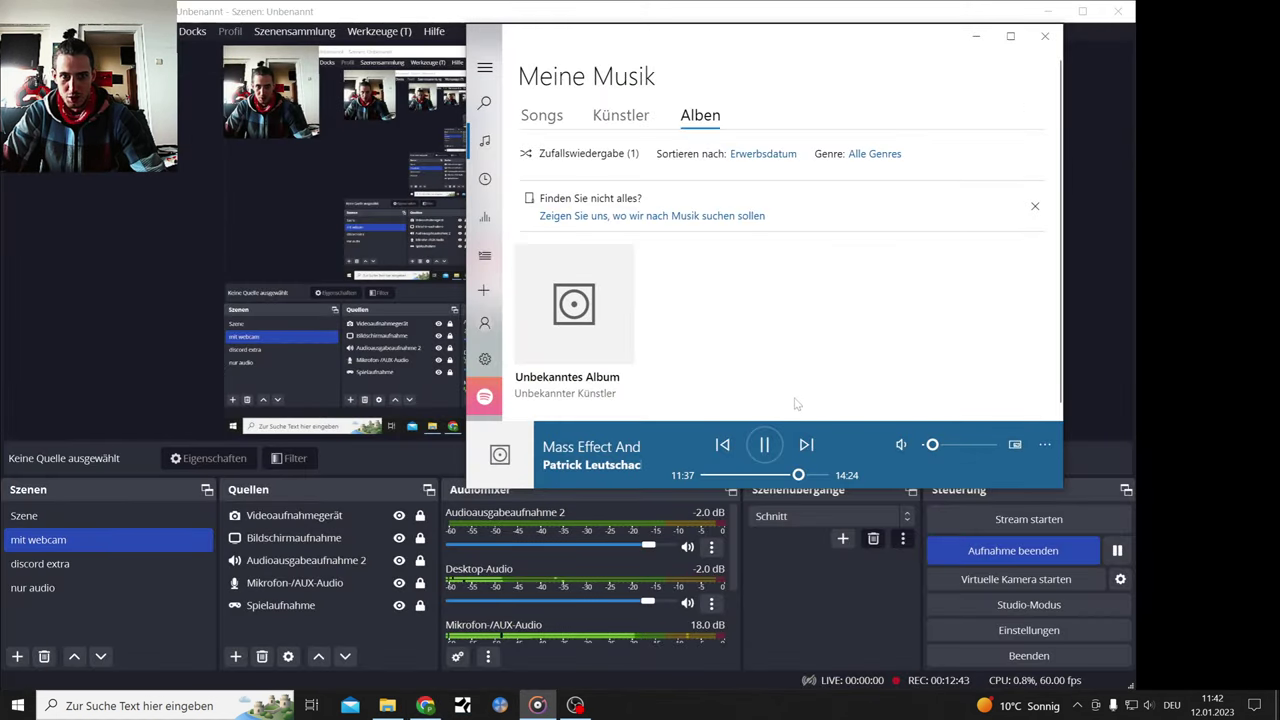